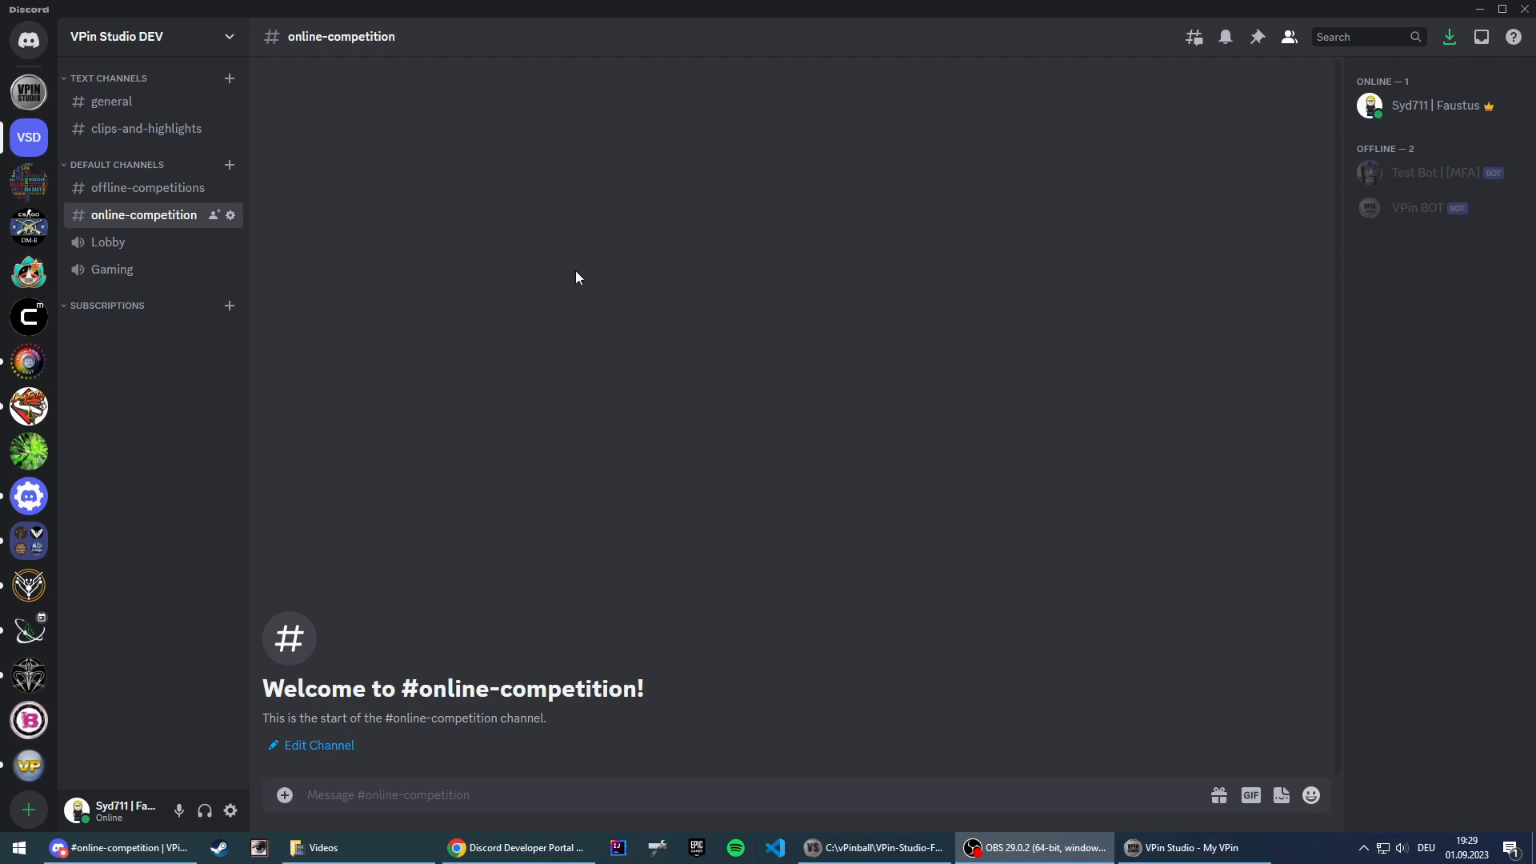
Step: Switch to the Discord Developer Portal in Chrome and create an application named Syd YT Bot, accepting the developer terms
left_click(498, 849)
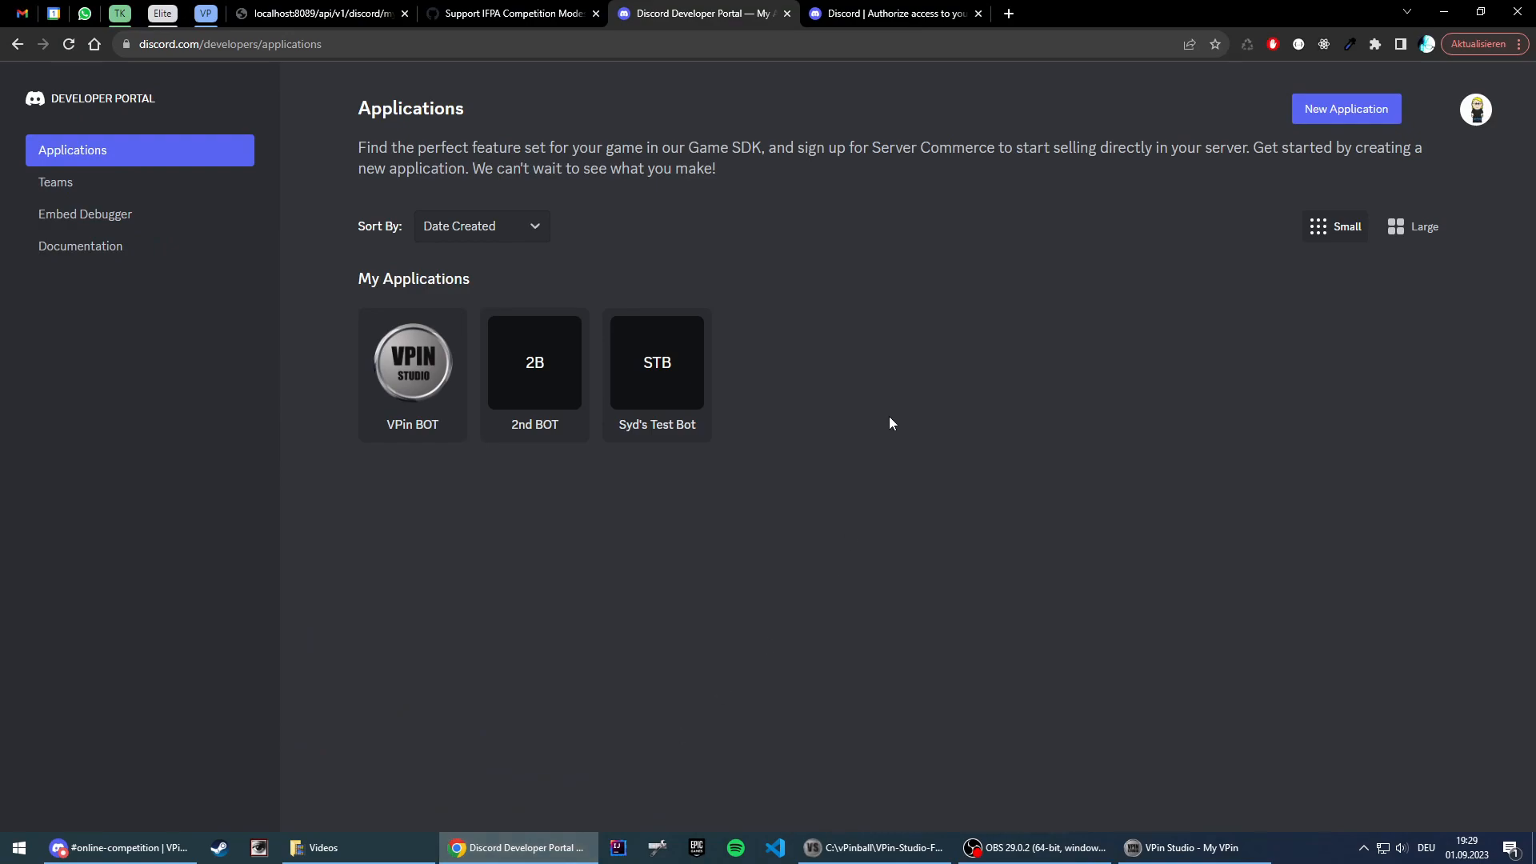
left_click(1319, 110)
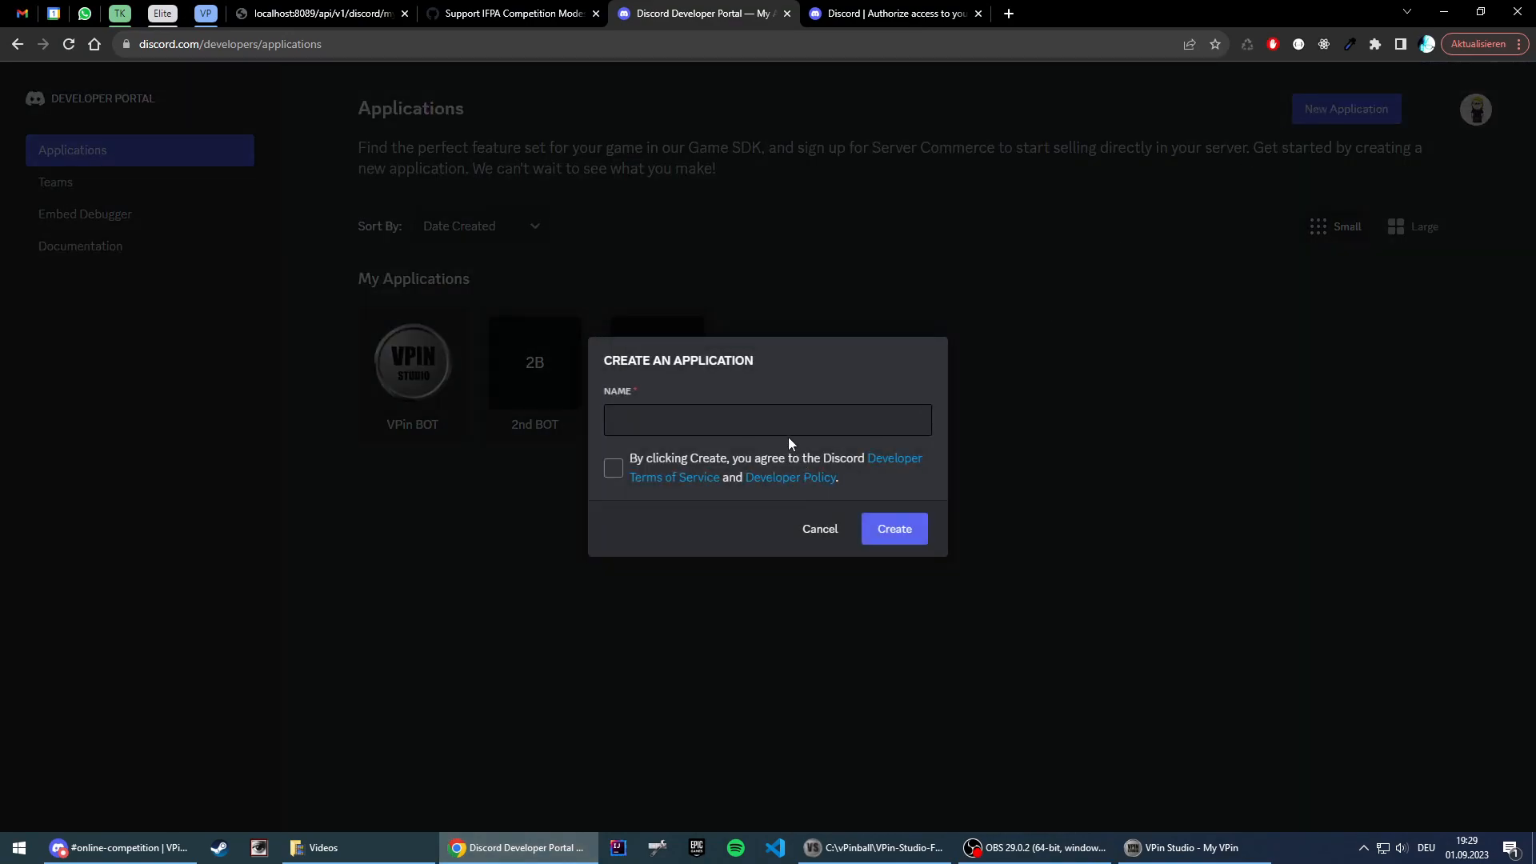
left_click(789, 420)
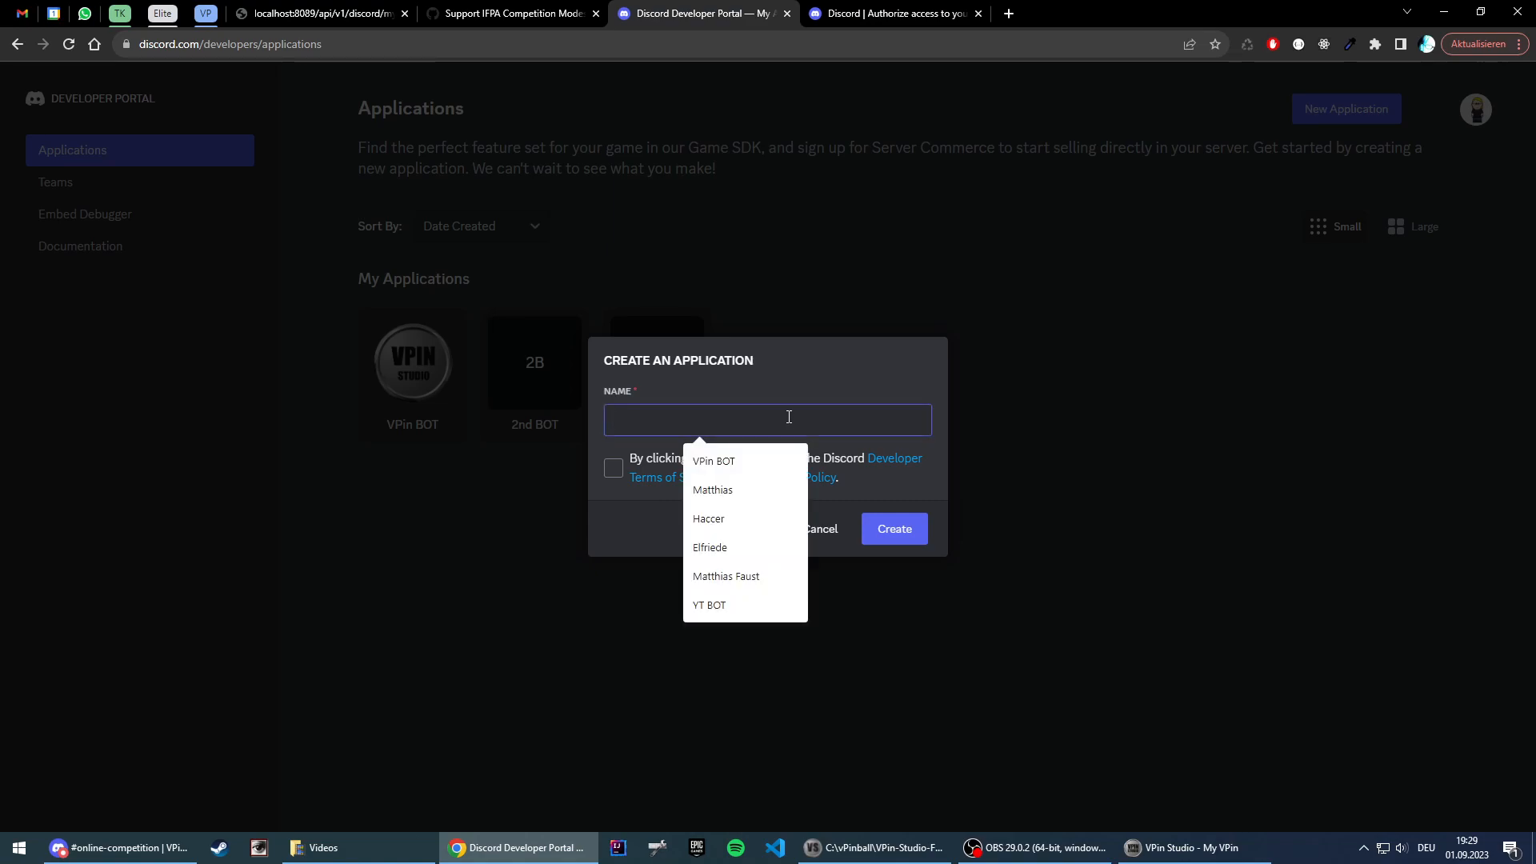
type("Syd")
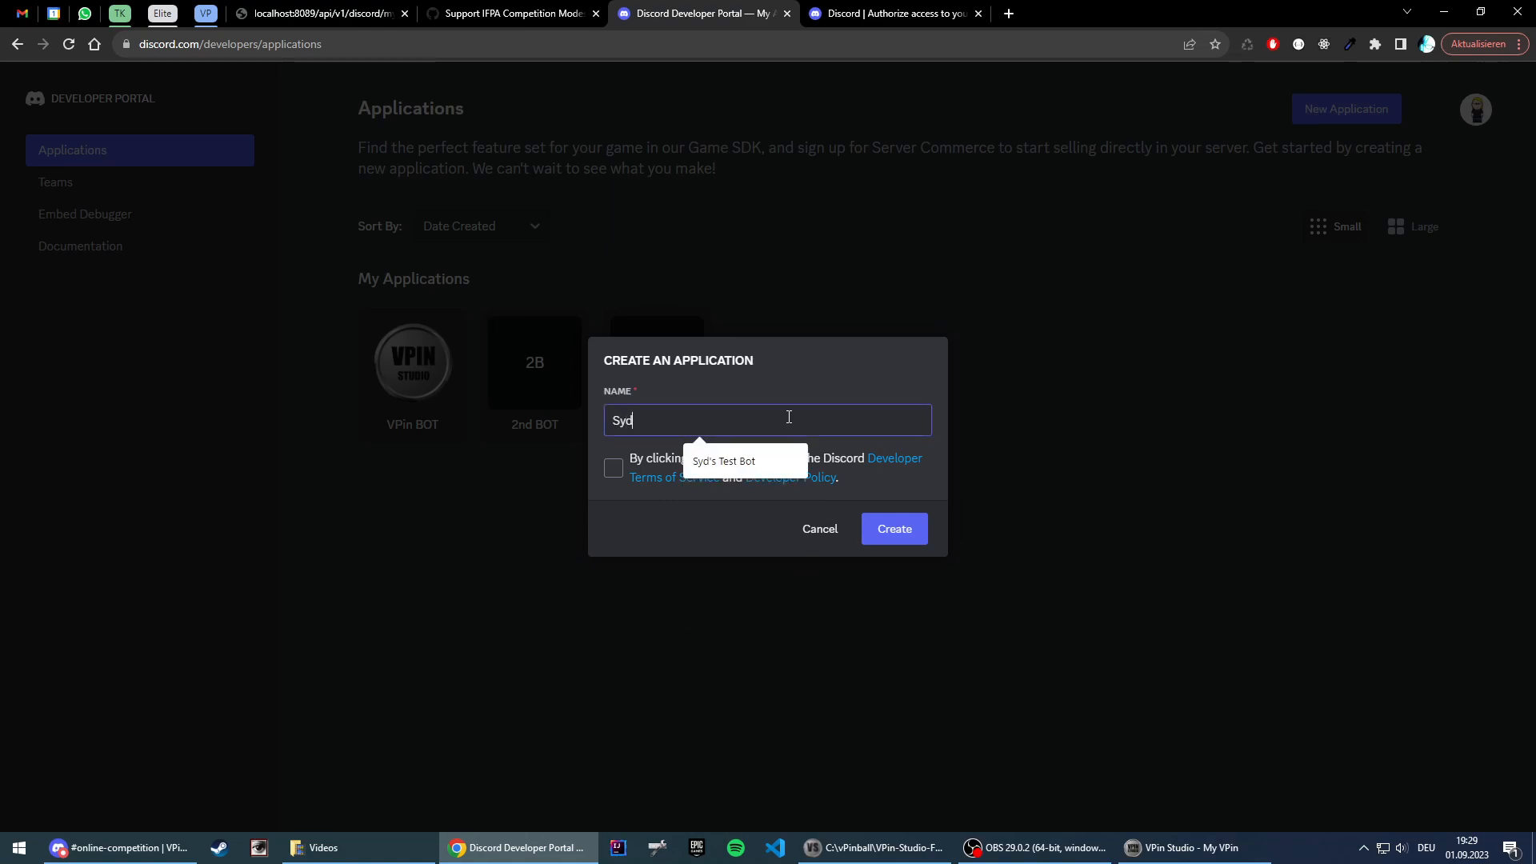
type(" YT Bot")
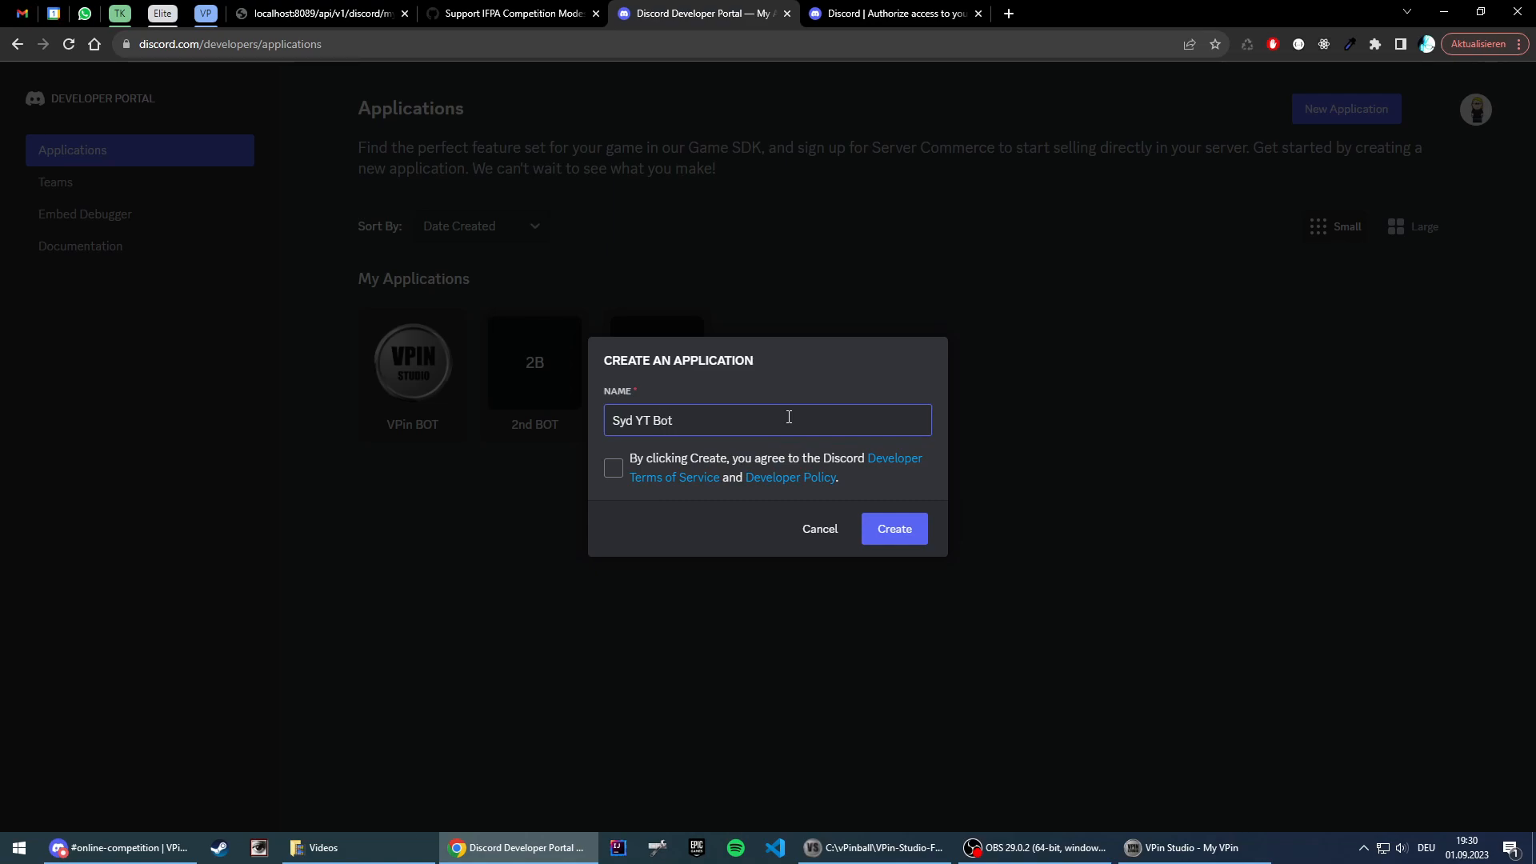
left_click(613, 468)
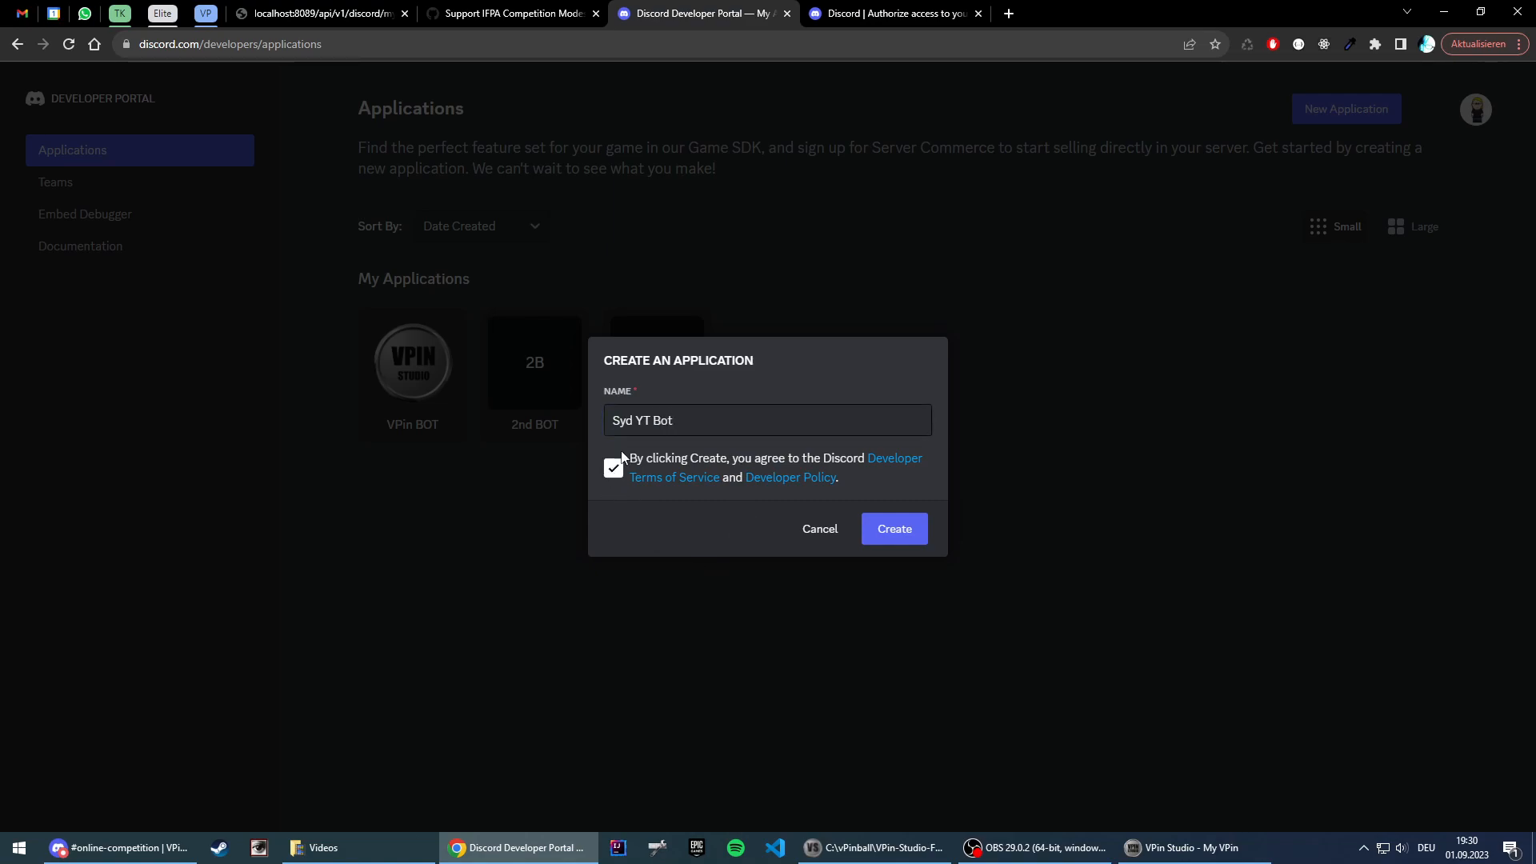
left_click(895, 529)
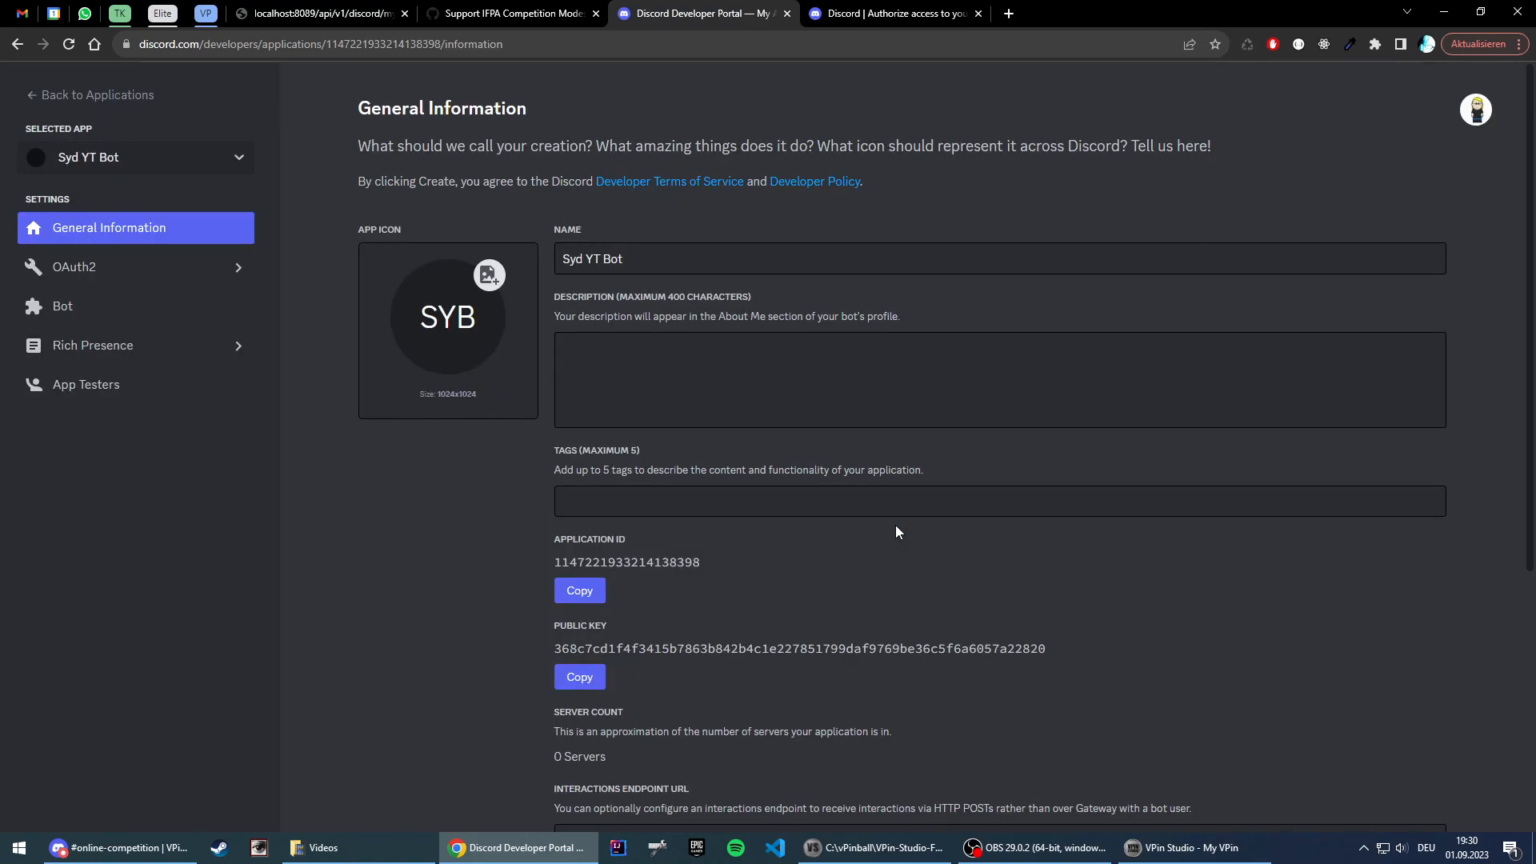
Step: Enable the Server Members Intent and Message Content Intent for the bot and save the changes
left_click(62, 305)
scroll(1072, 444, "down", 6)
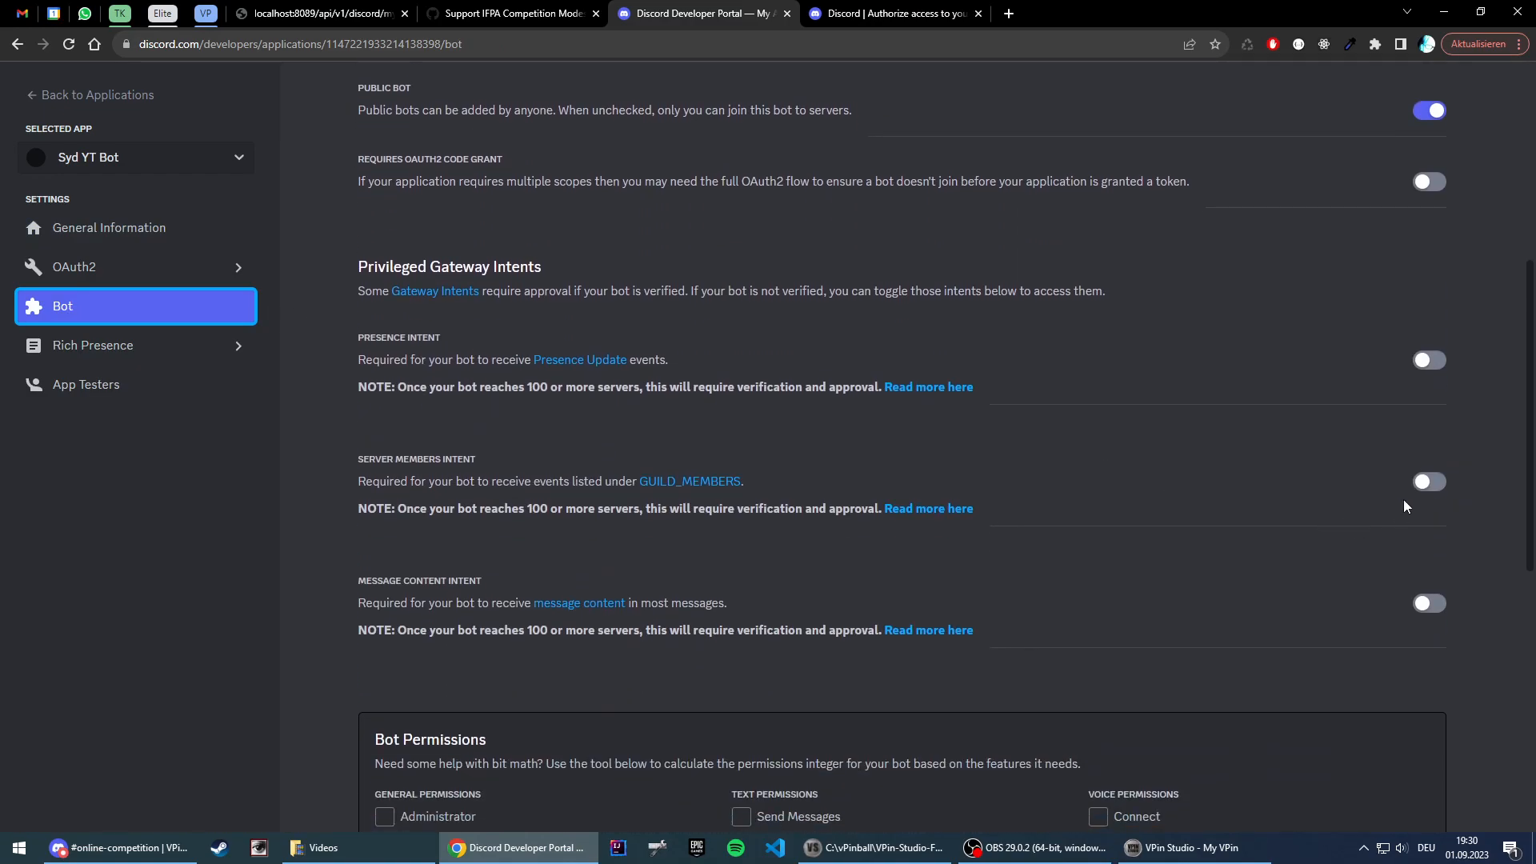
left_click(1431, 484)
left_click(1431, 604)
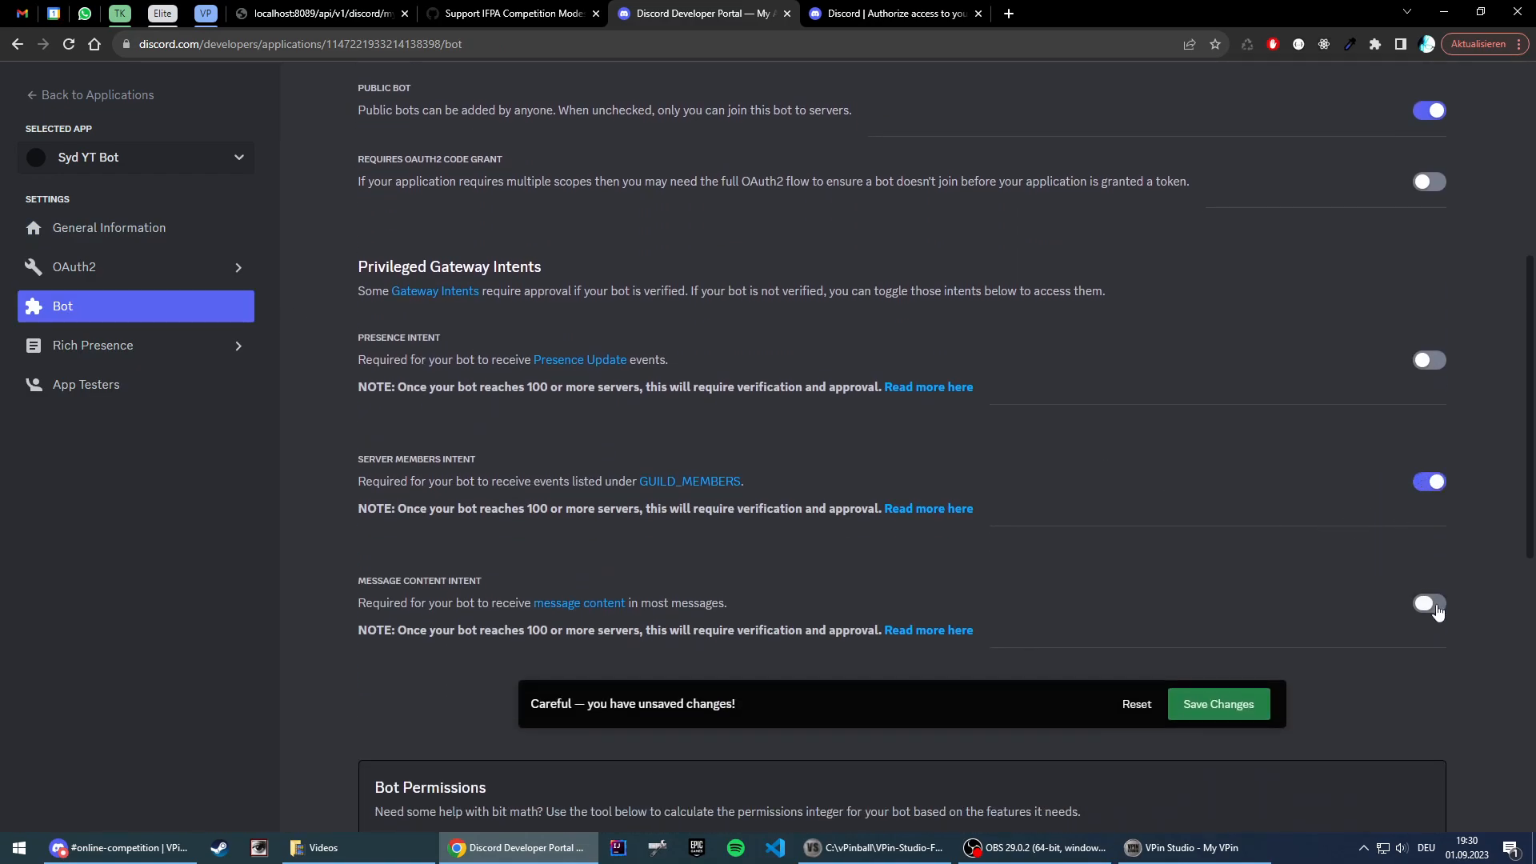
left_click(1210, 707)
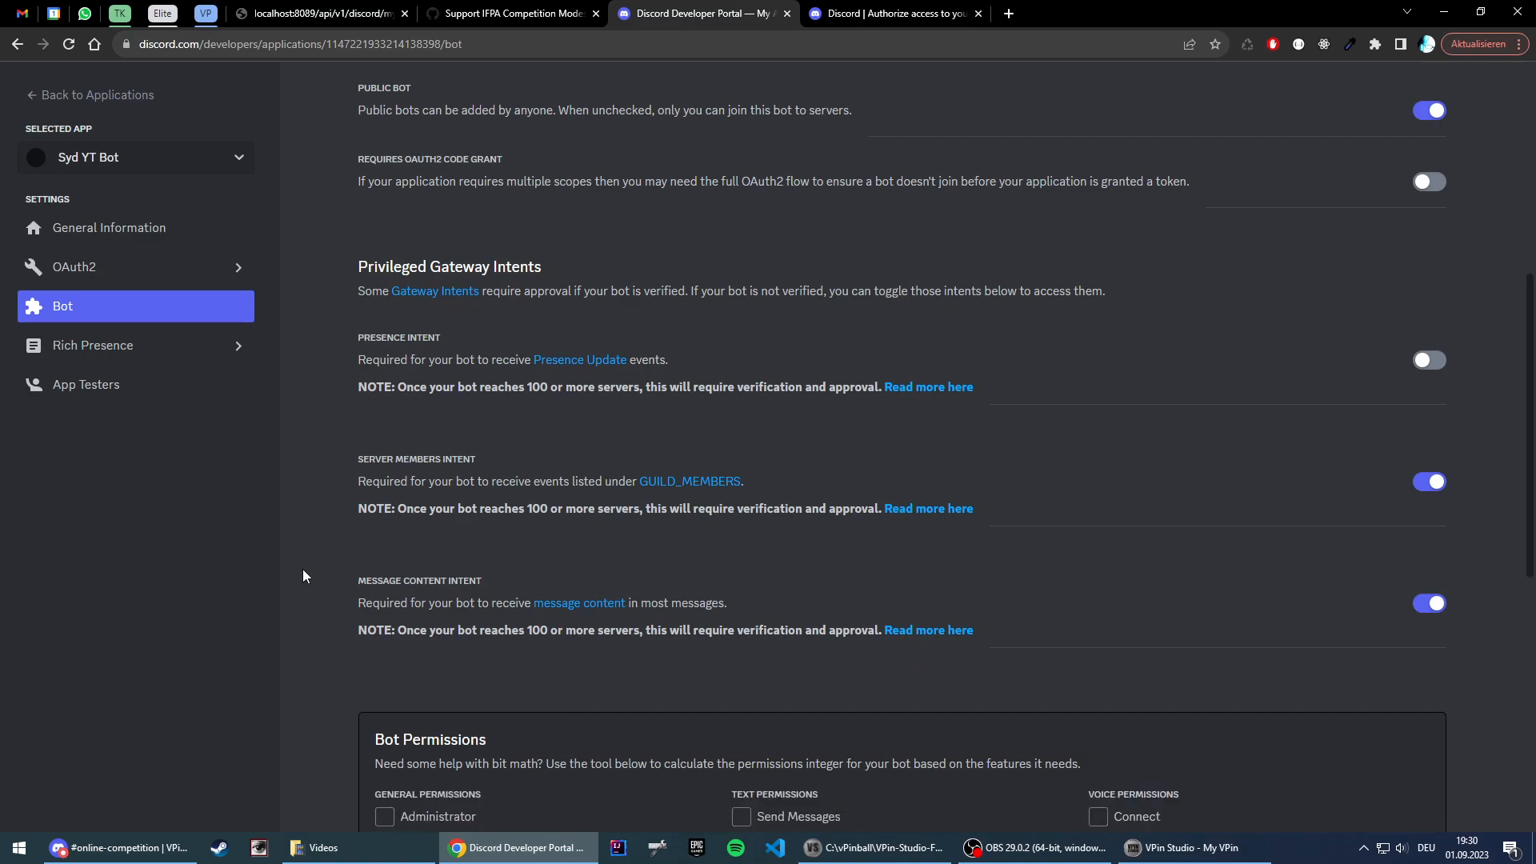
Step: Generate an OAuth2 invite URL with the bot scope and Administrator permission, and copy it
left_click(90, 267)
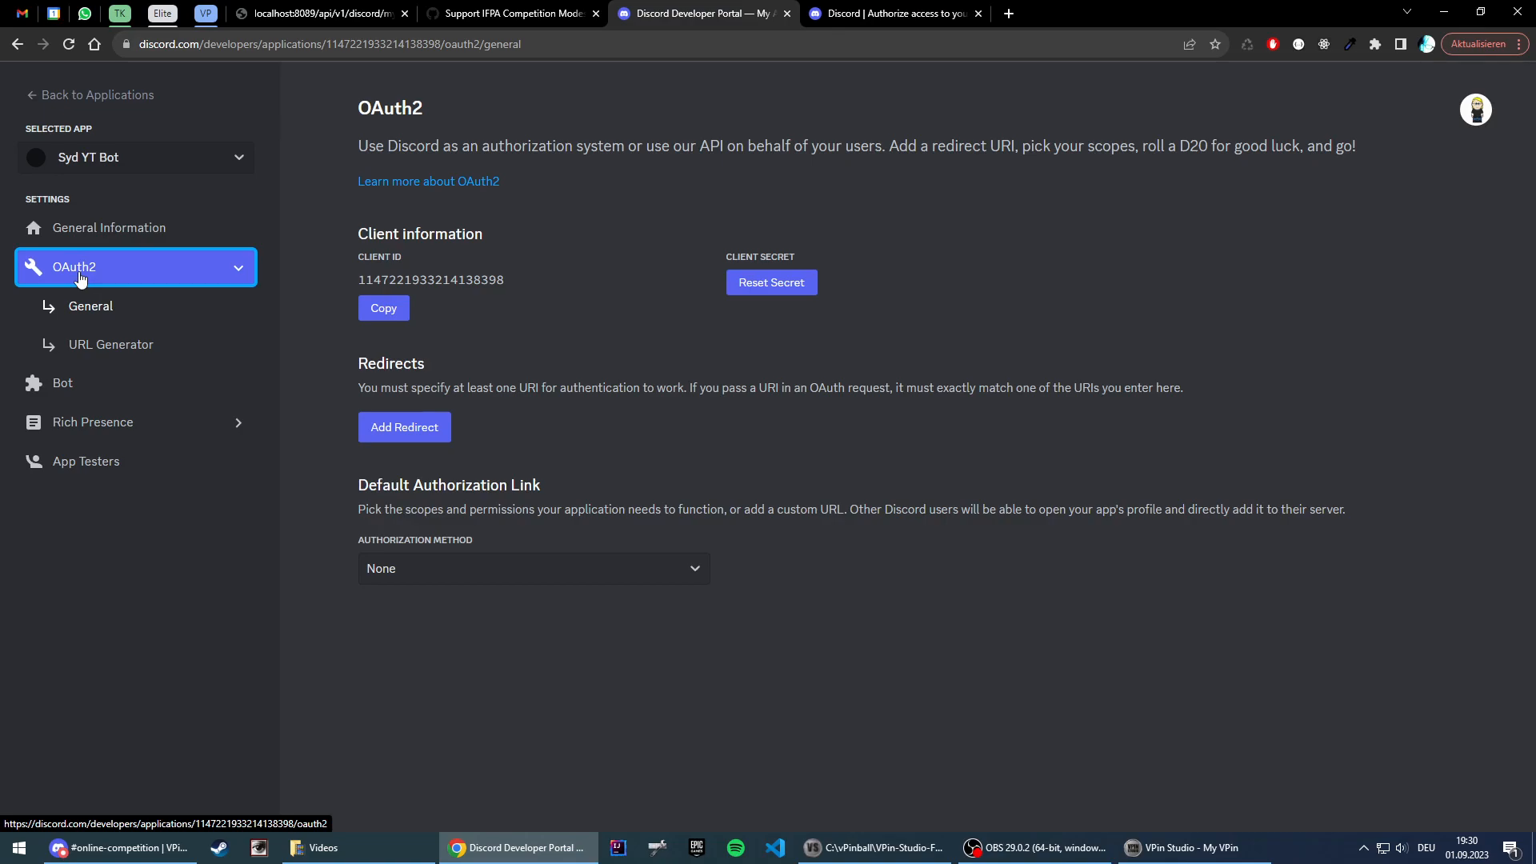
left_click(110, 344)
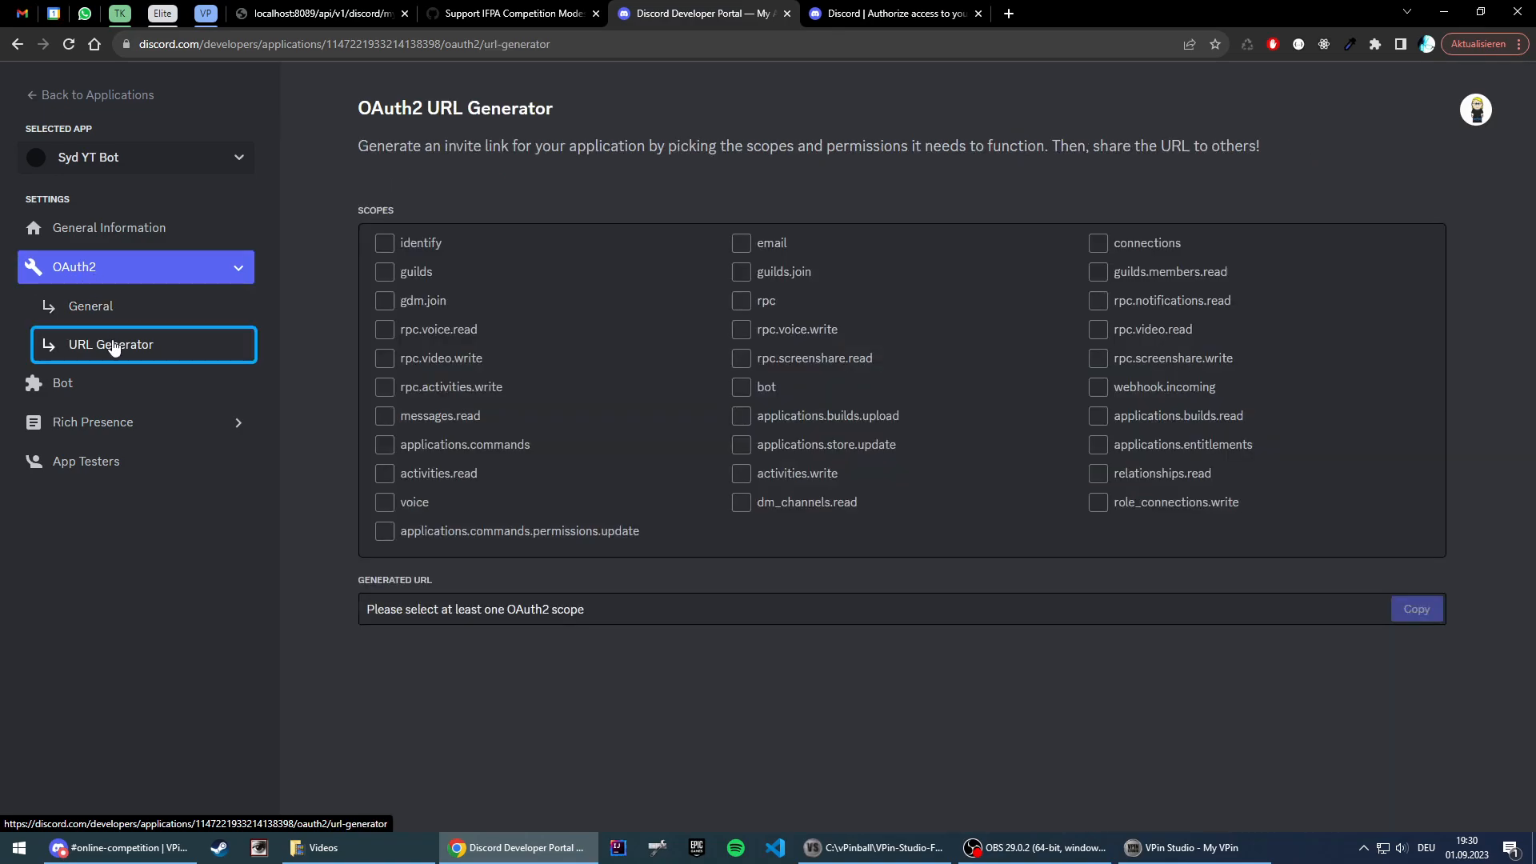
left_click(741, 387)
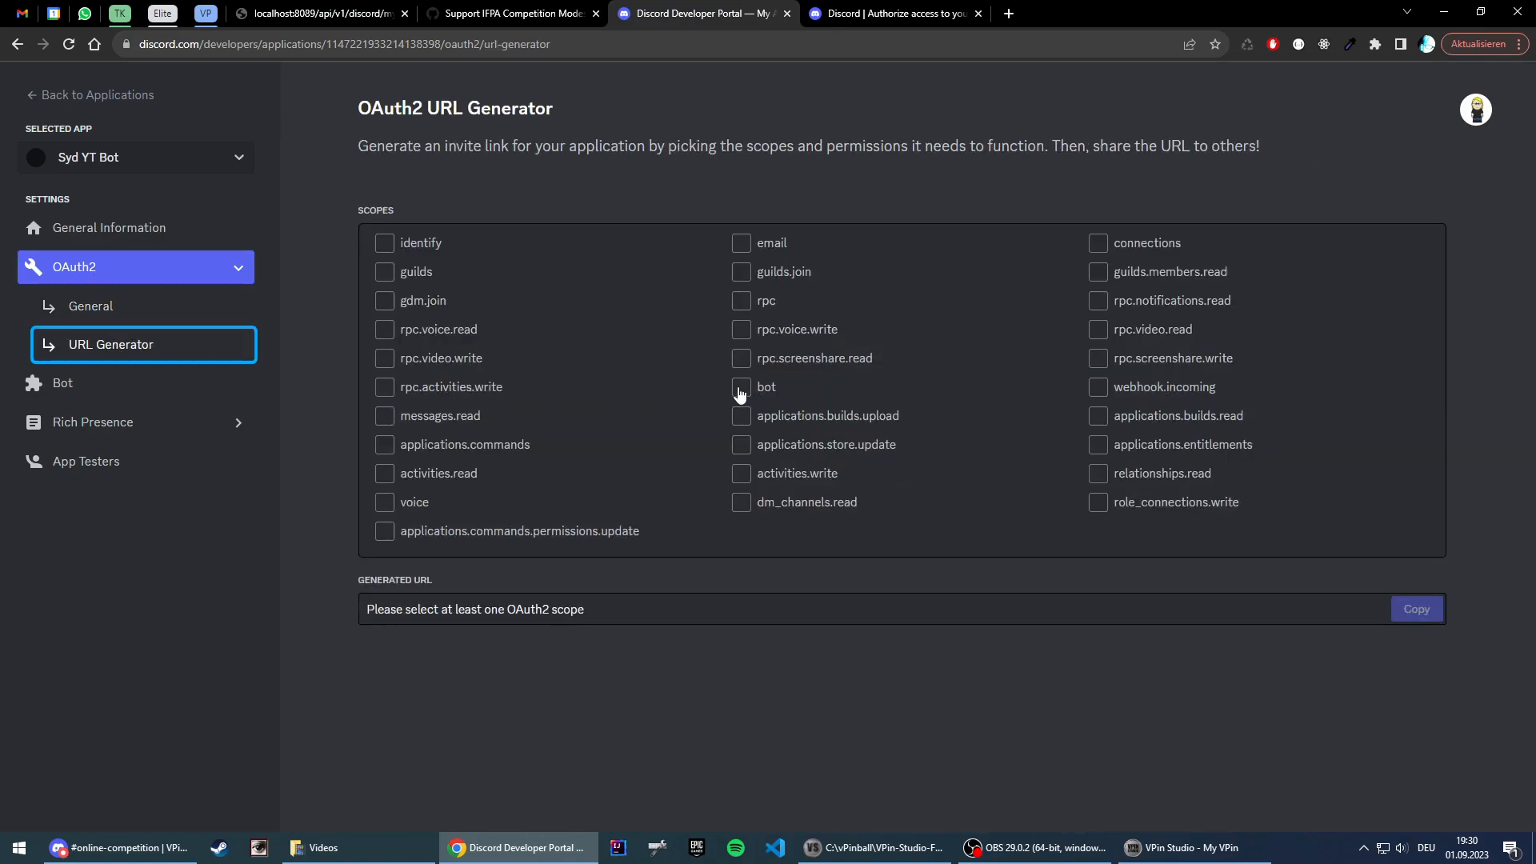
left_click_drag(1532, 264, 1532, 545)
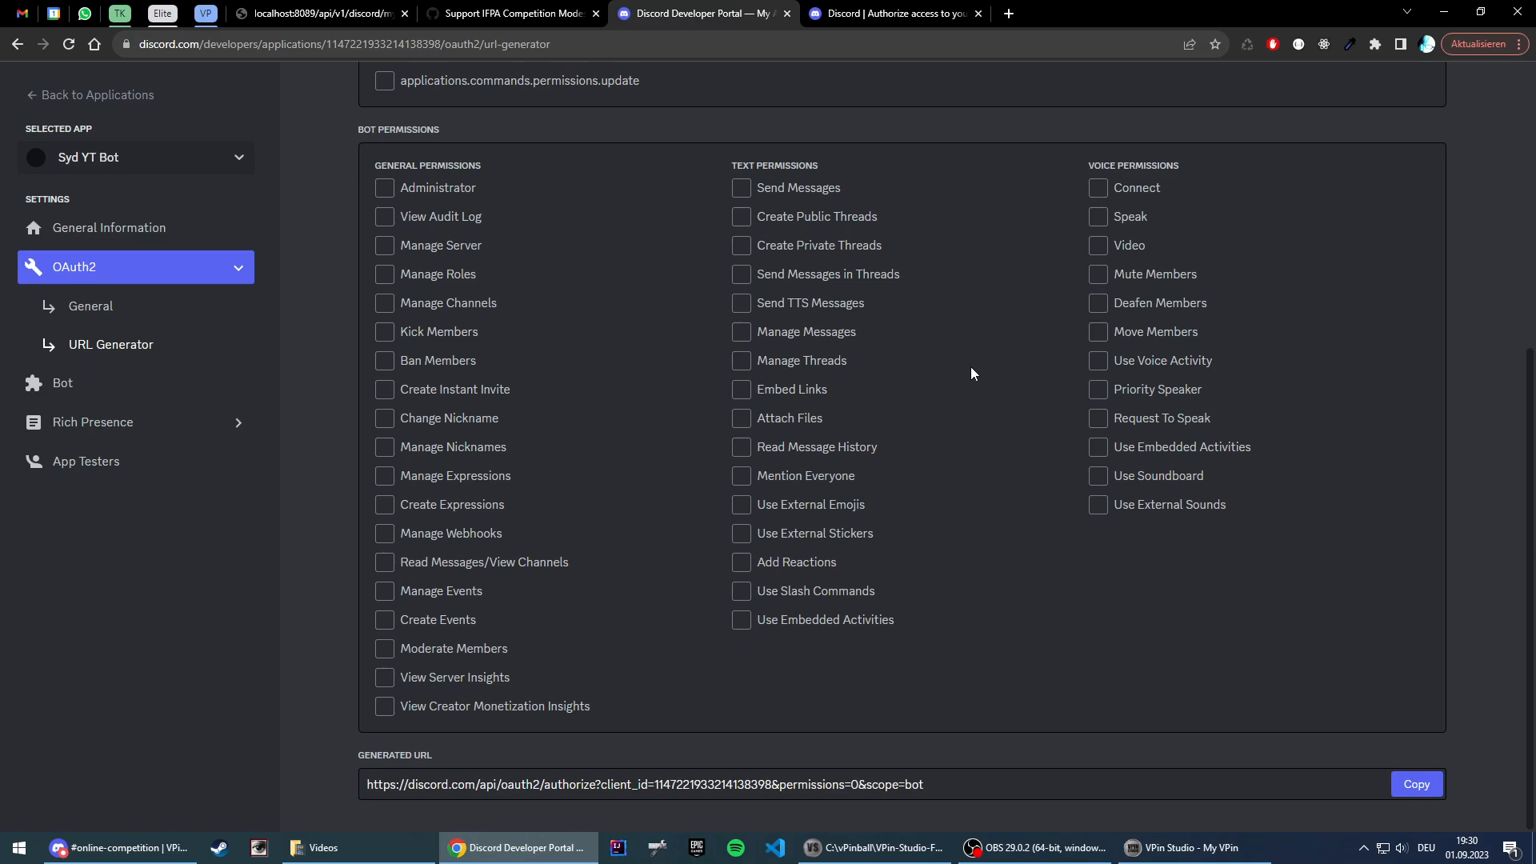
left_click(385, 192)
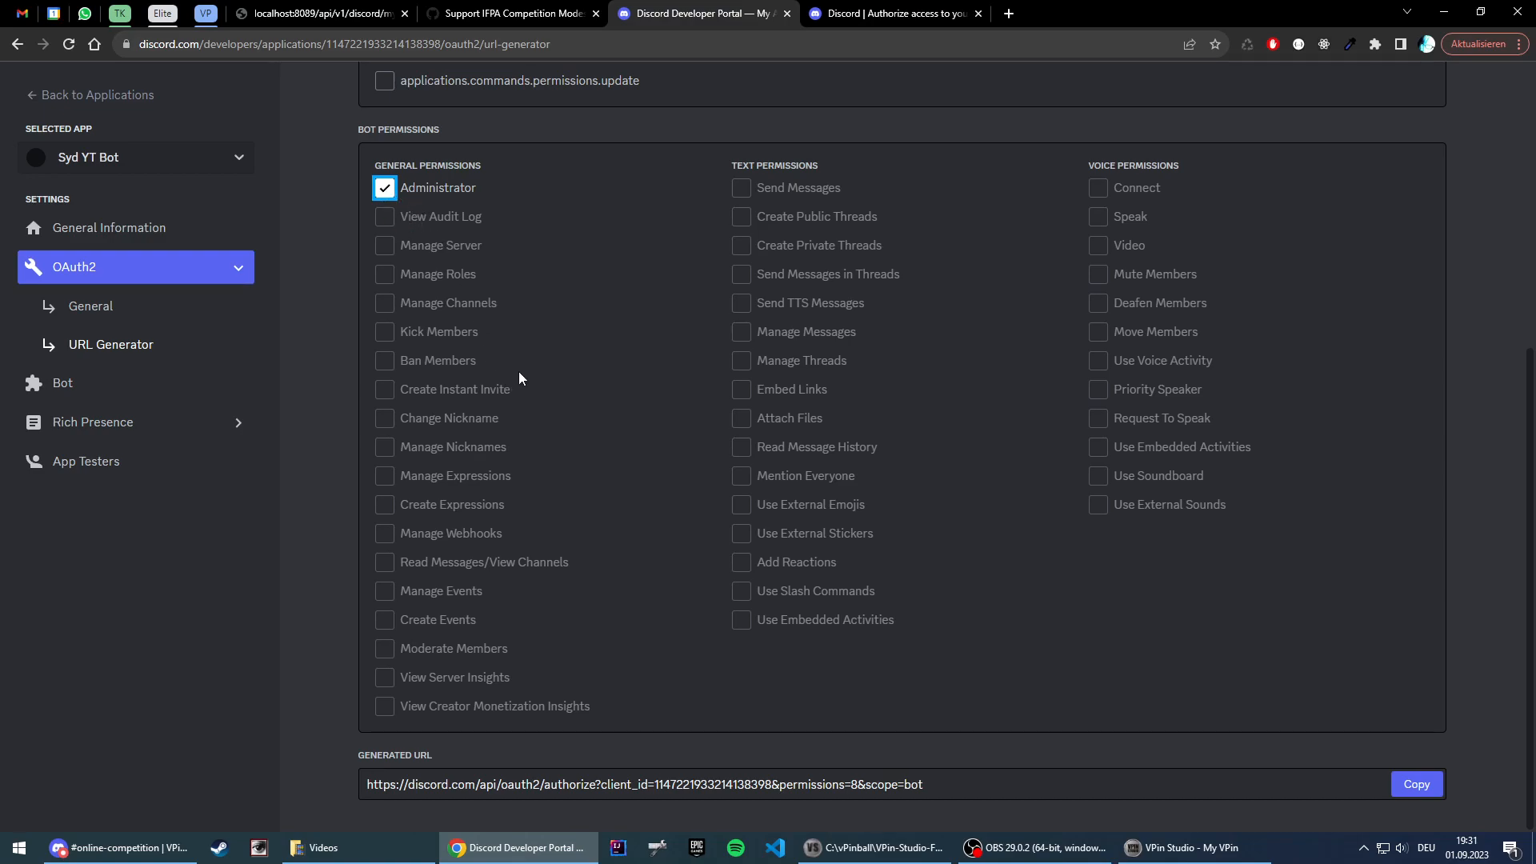
left_click(1414, 787)
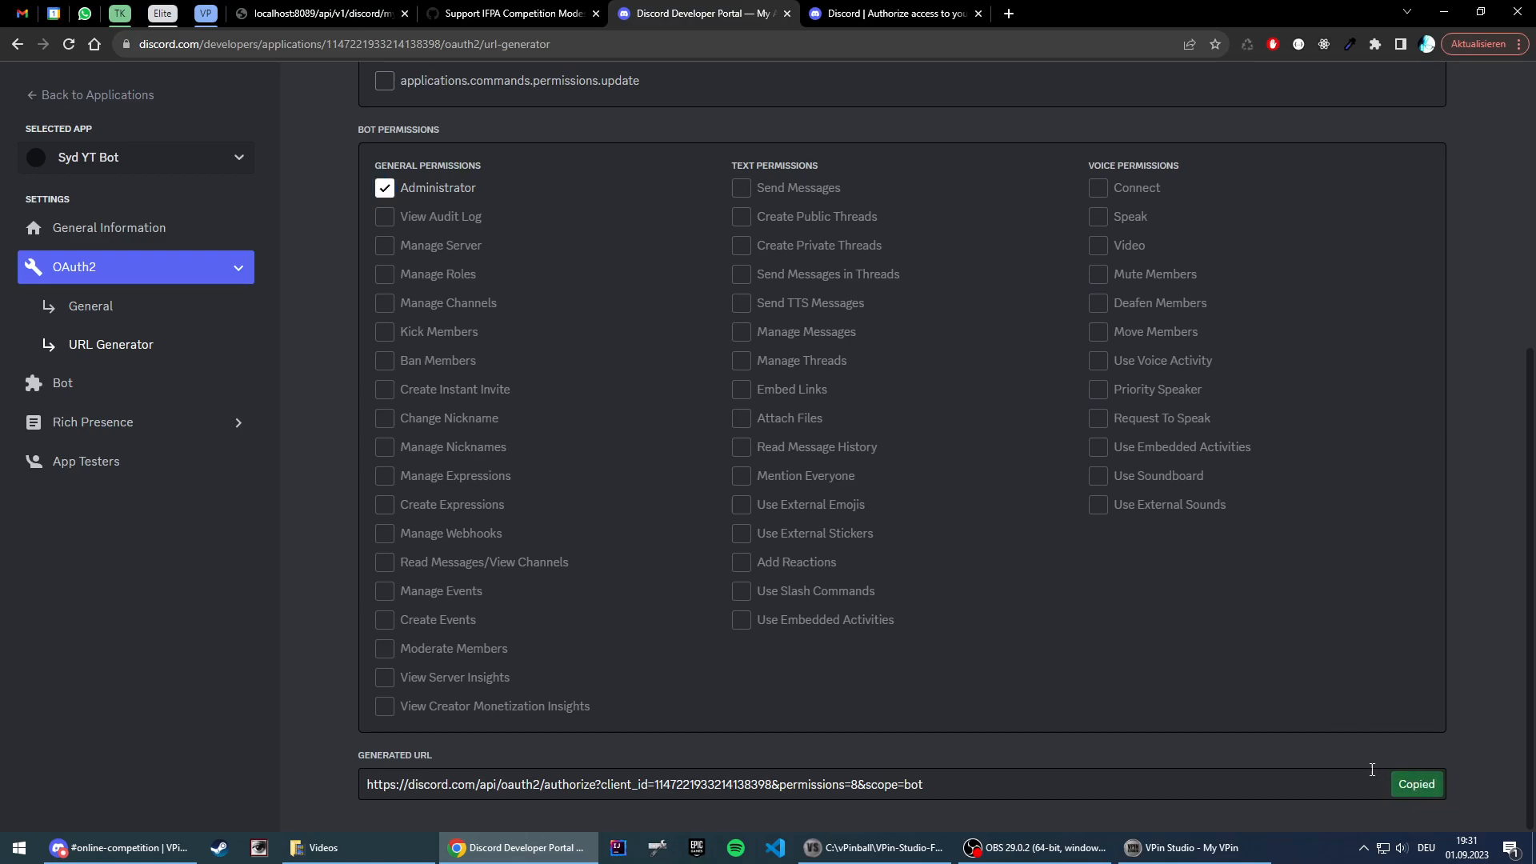
Step: Open the copied invite URL in the Discord authorization tab, add the bot to the VPin Studio DEV server, and check the server's member list in Discord
left_click(872, 14)
left_click(850, 45)
key("ctrl+v")
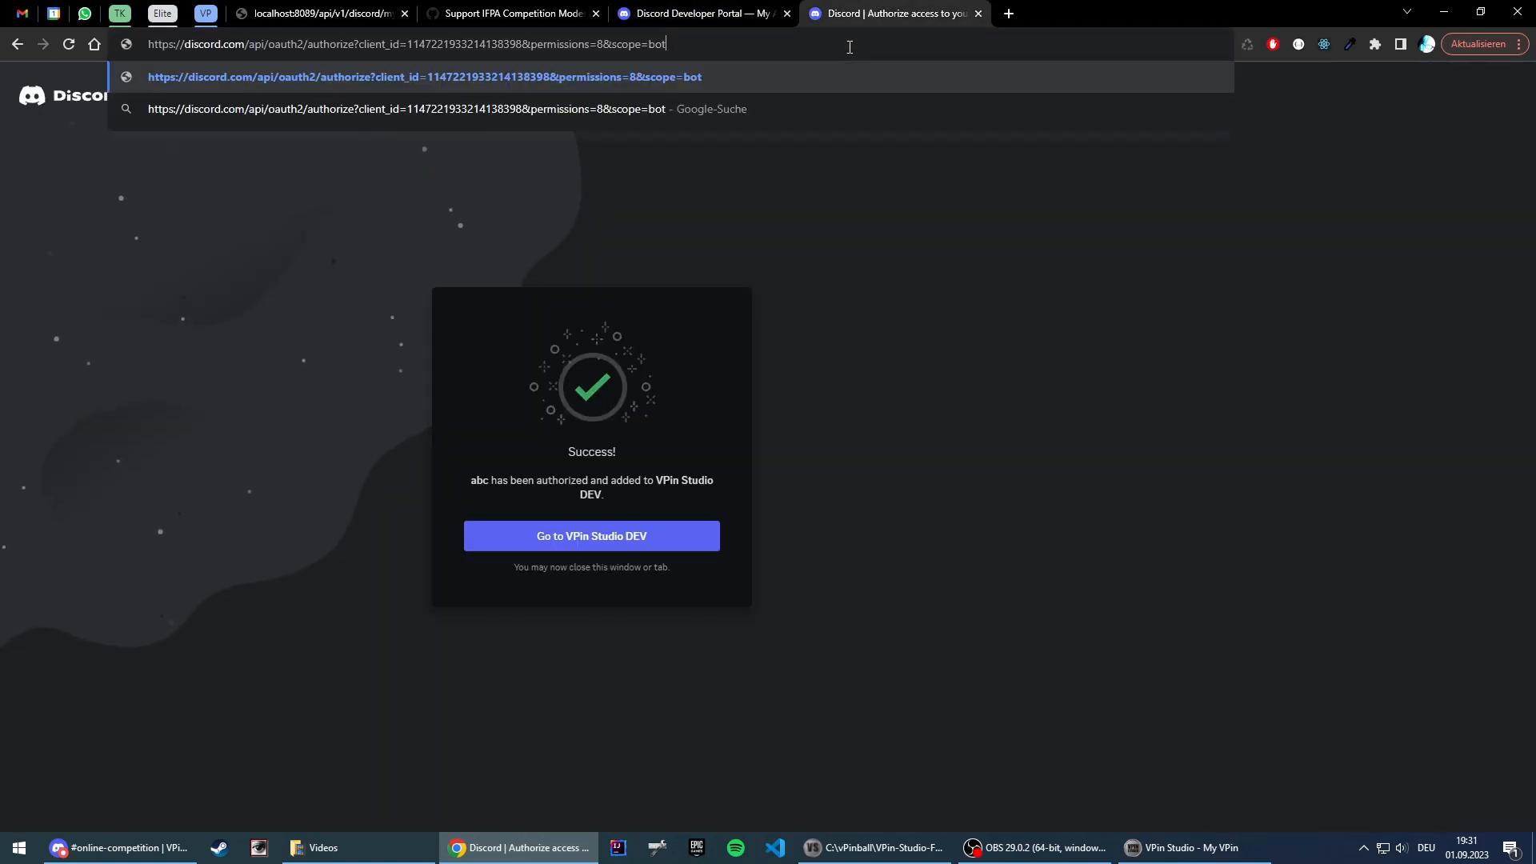
key("Return")
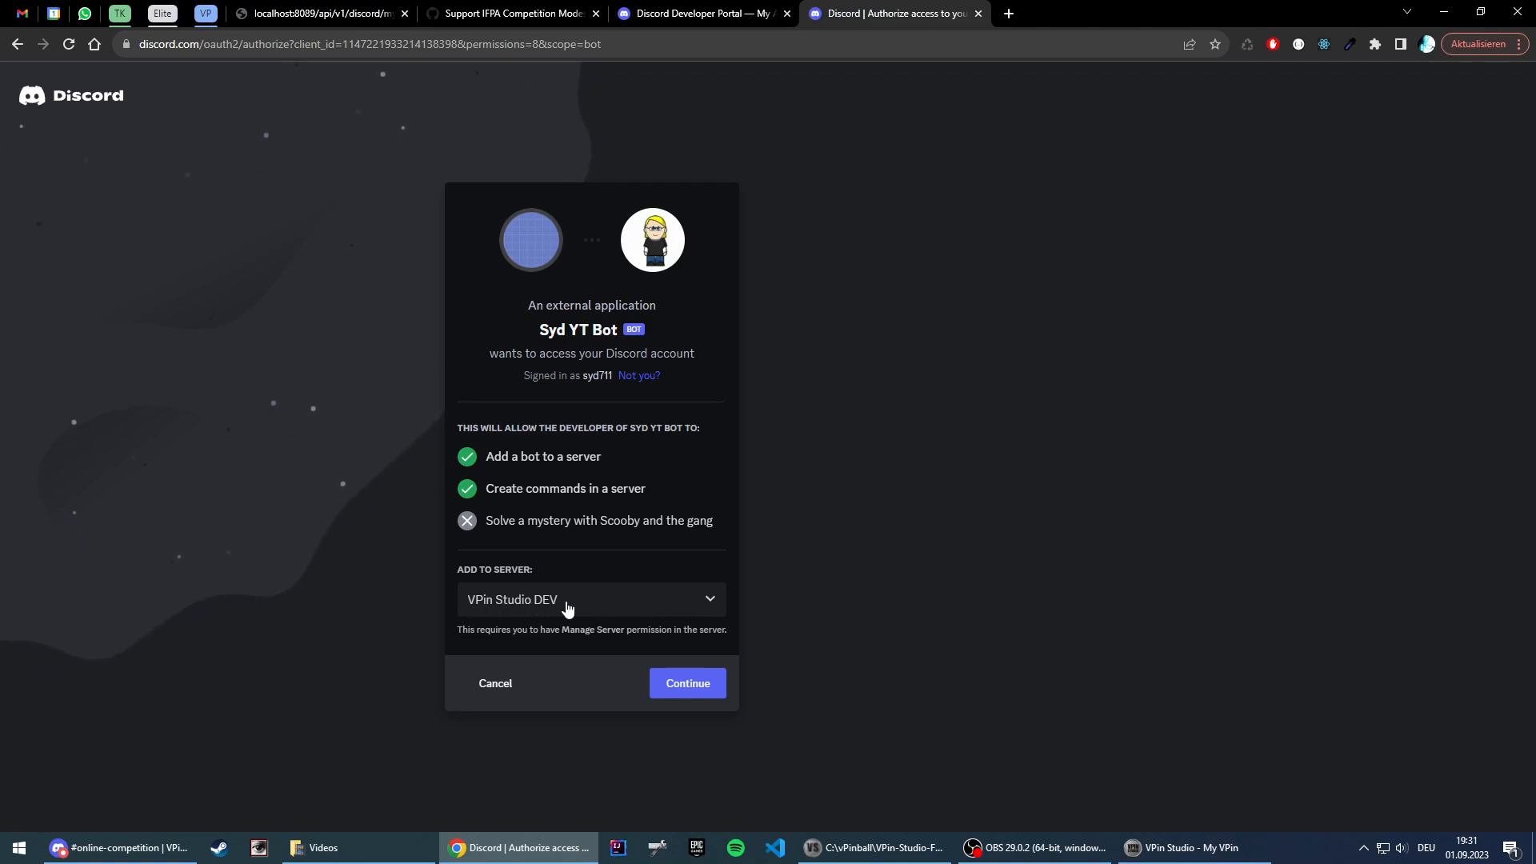
left_click(686, 685)
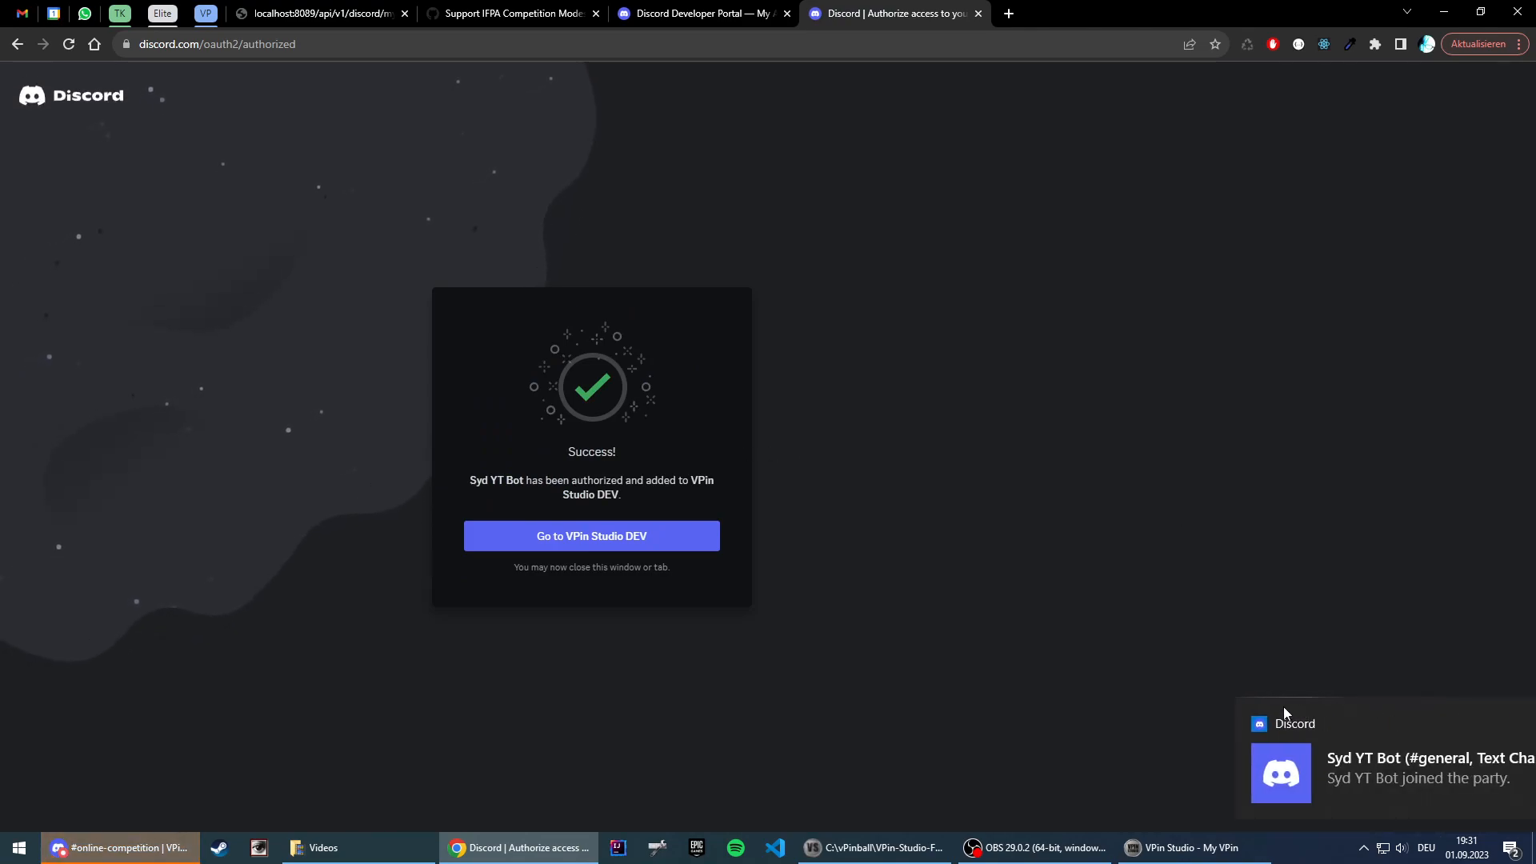
left_click(138, 845)
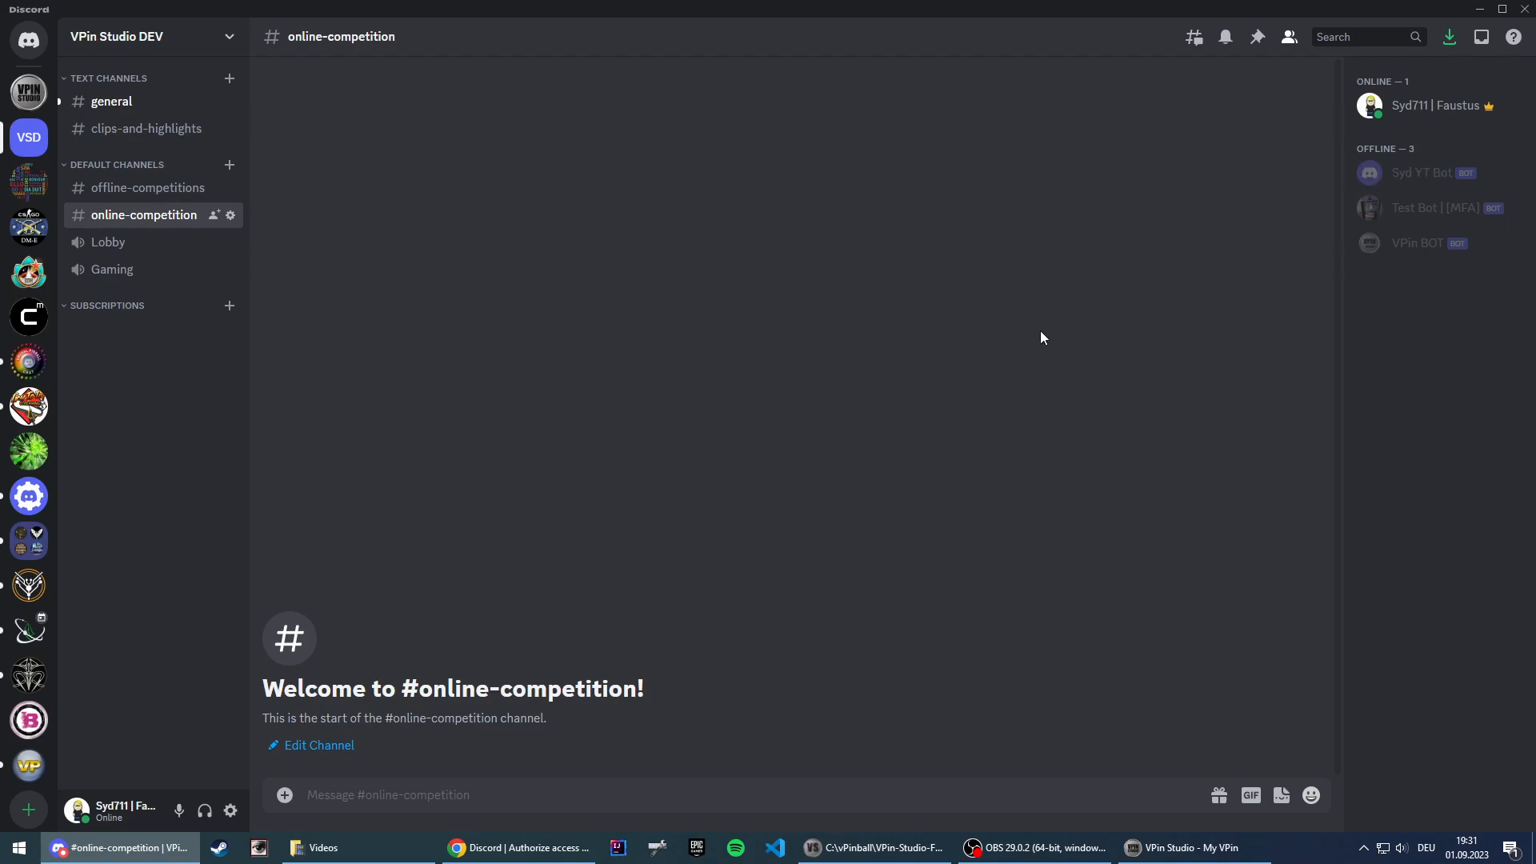
Step: Return to the Developer Portal in Chrome, reset the bot's token and copy the new one
left_click(539, 844)
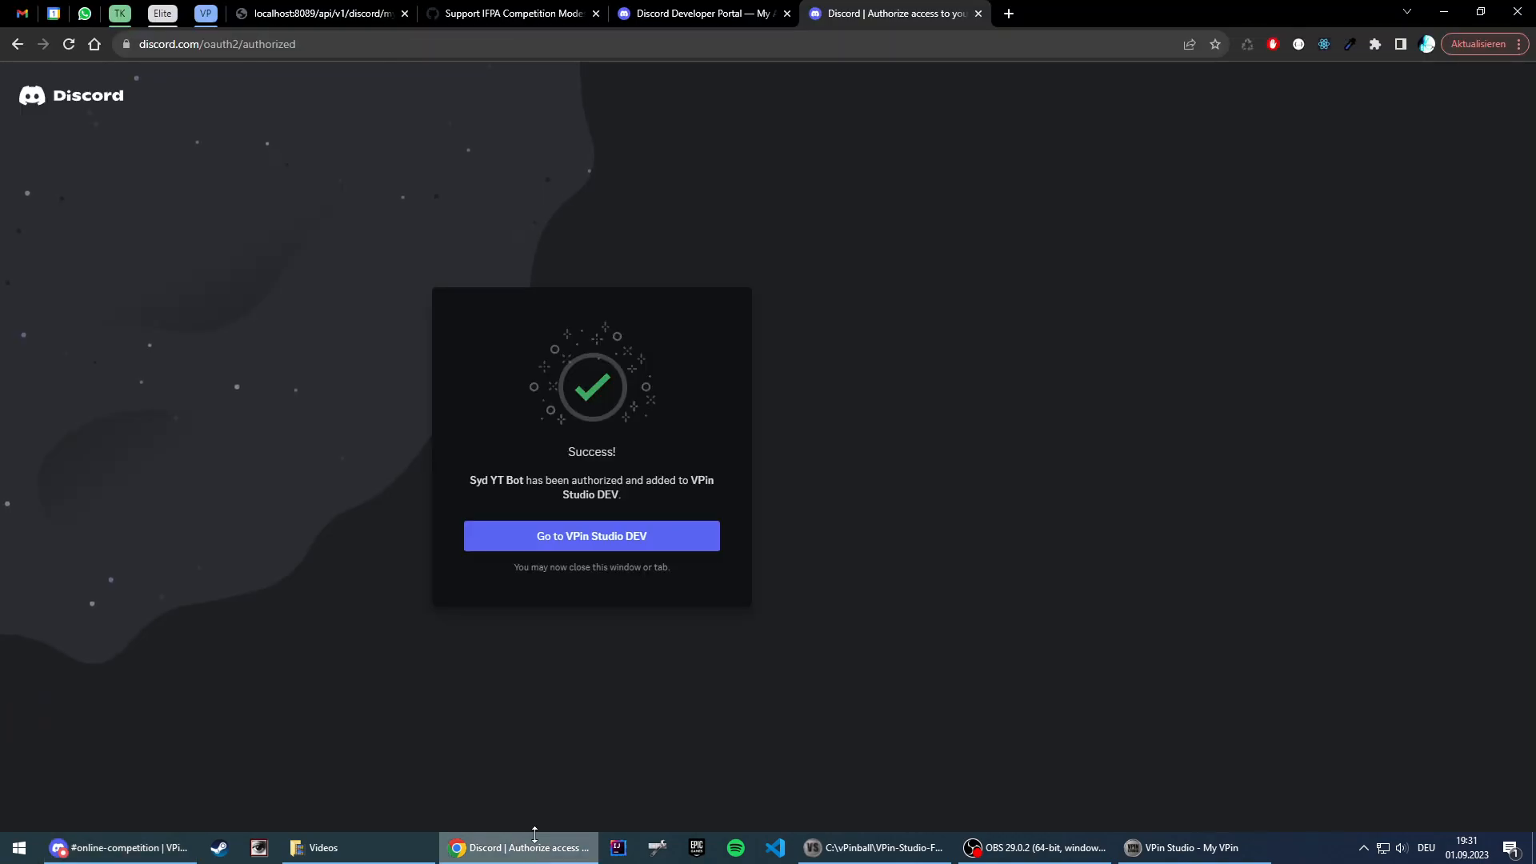
left_click(725, 11)
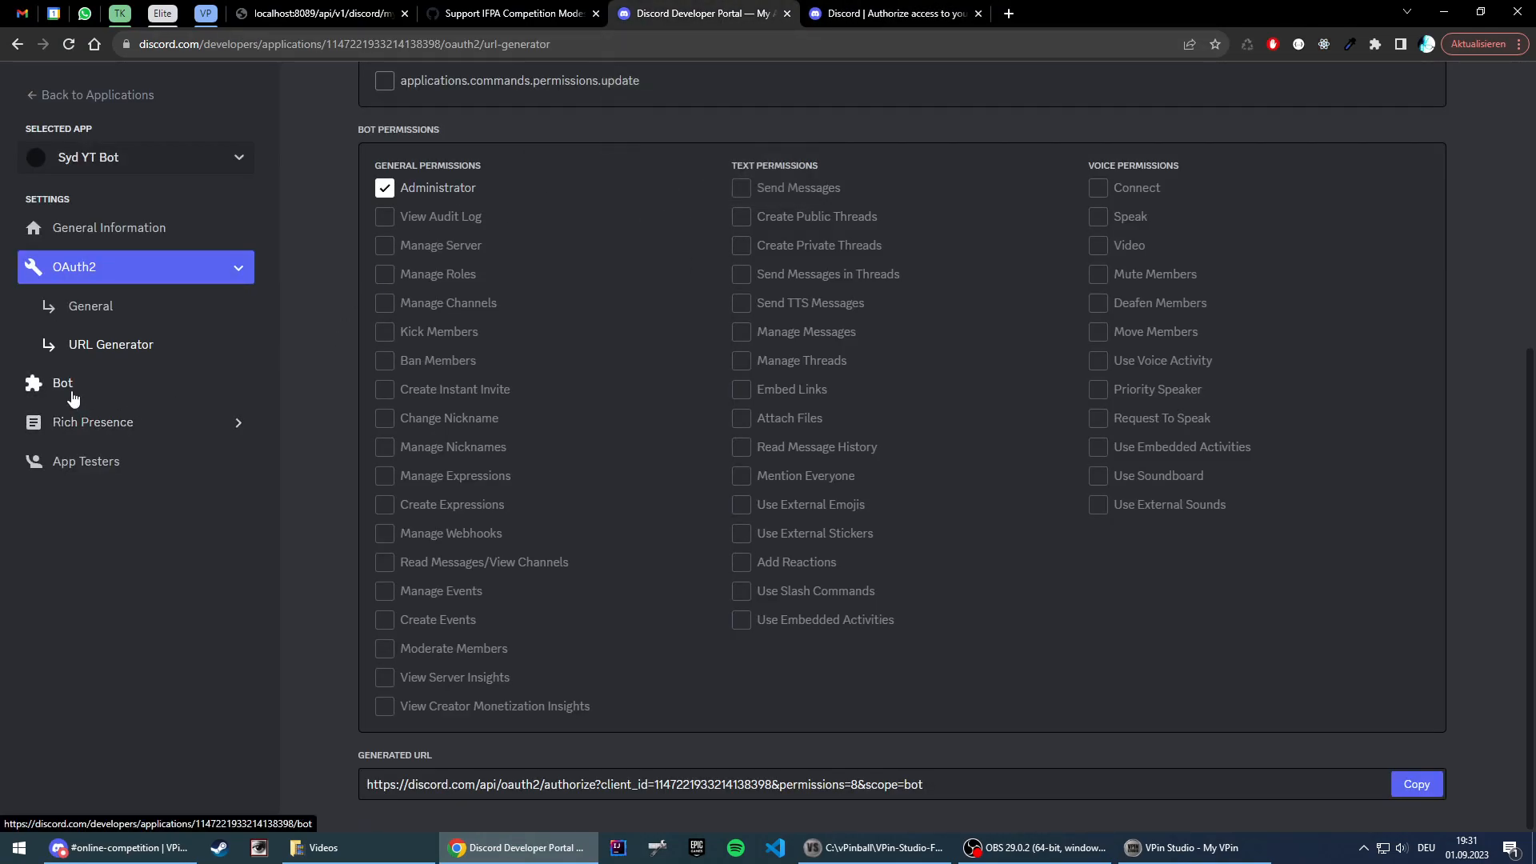
left_click(102, 316)
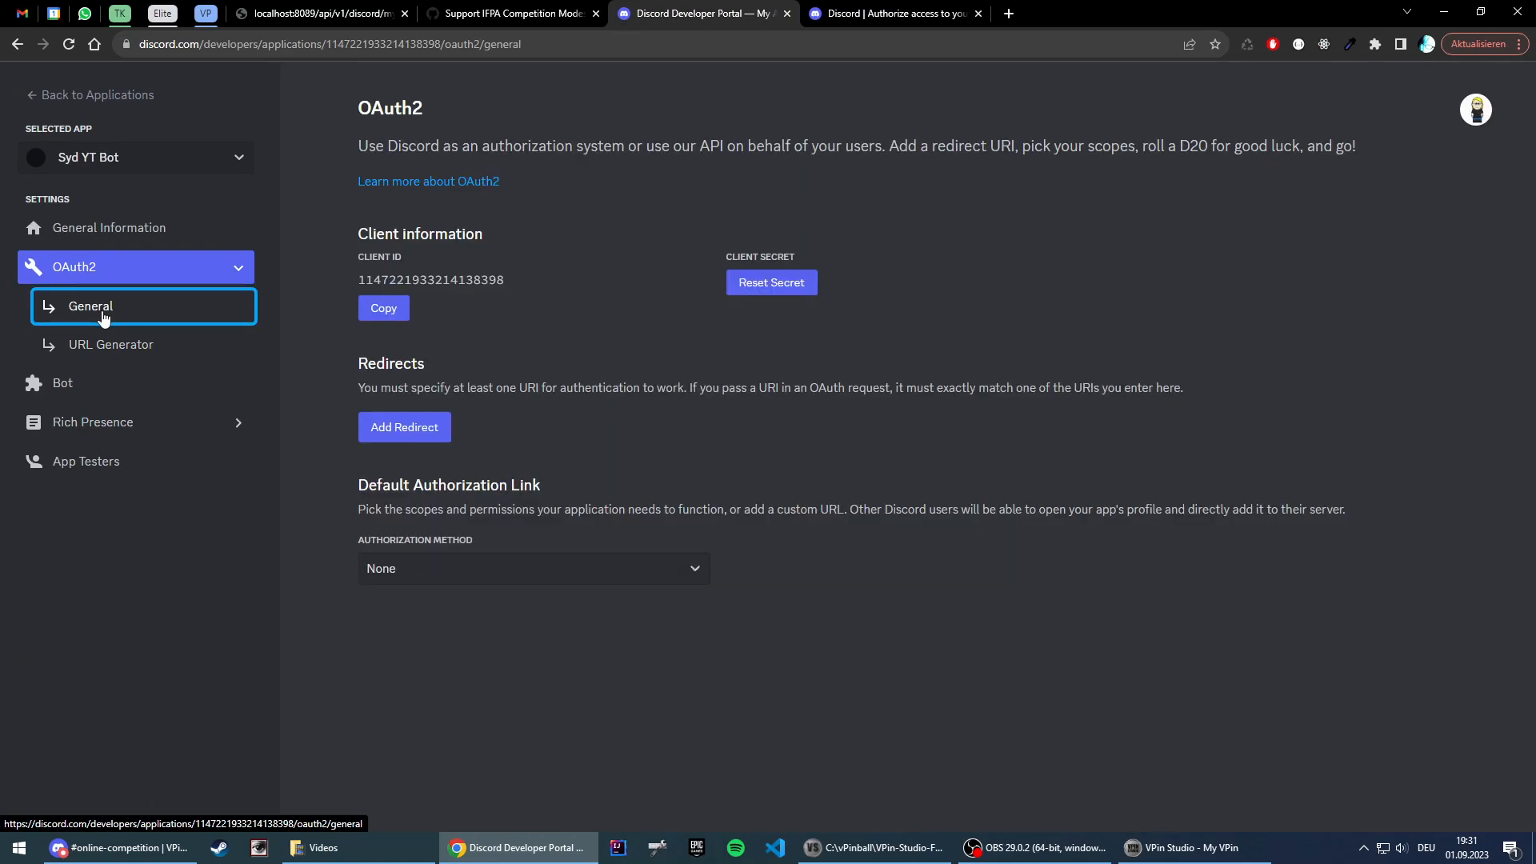
left_click(70, 383)
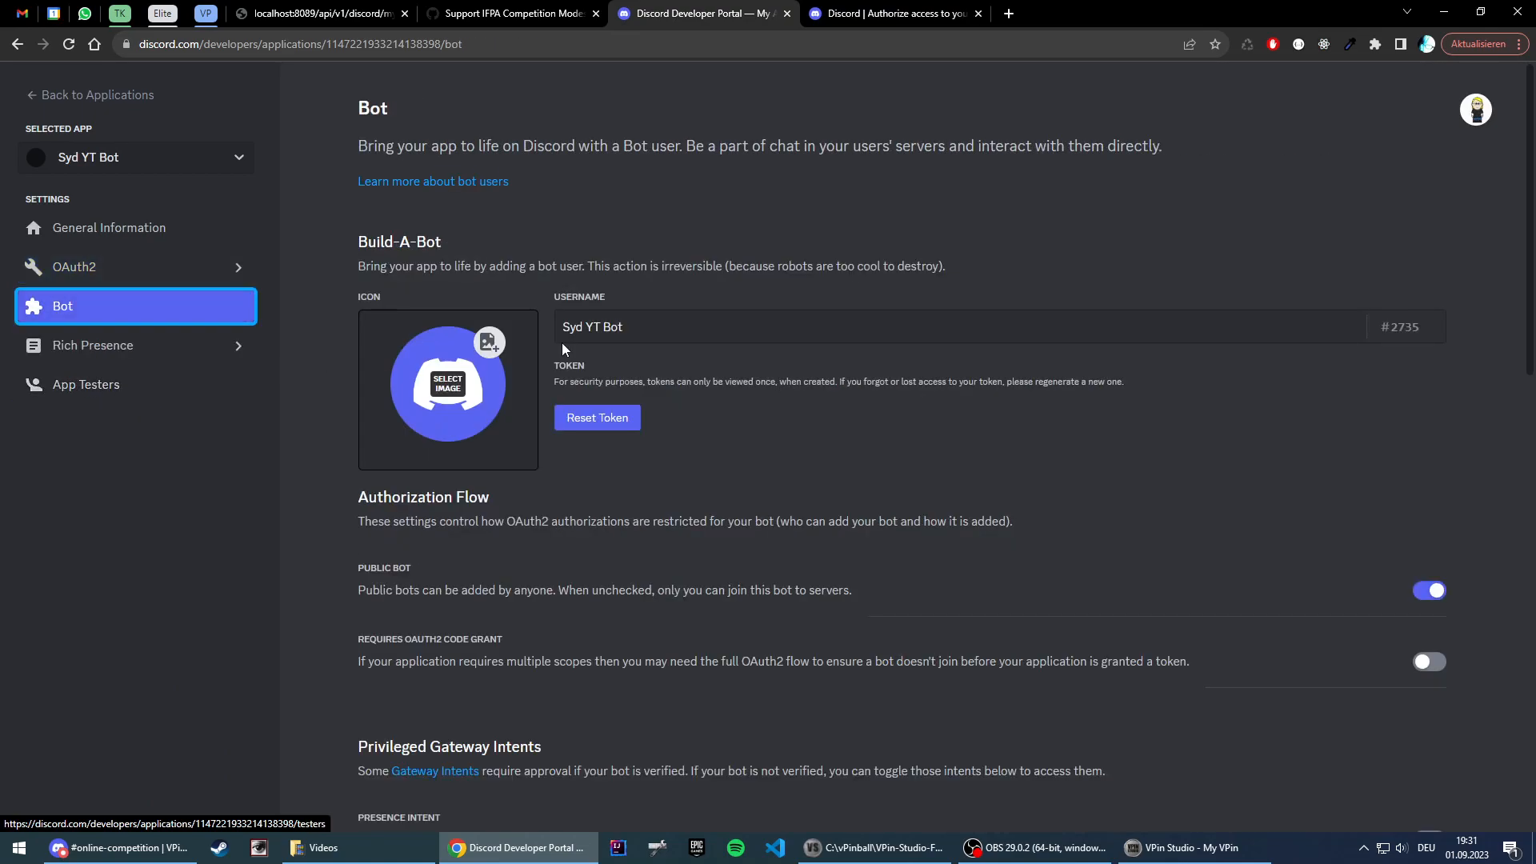
left_click(601, 427)
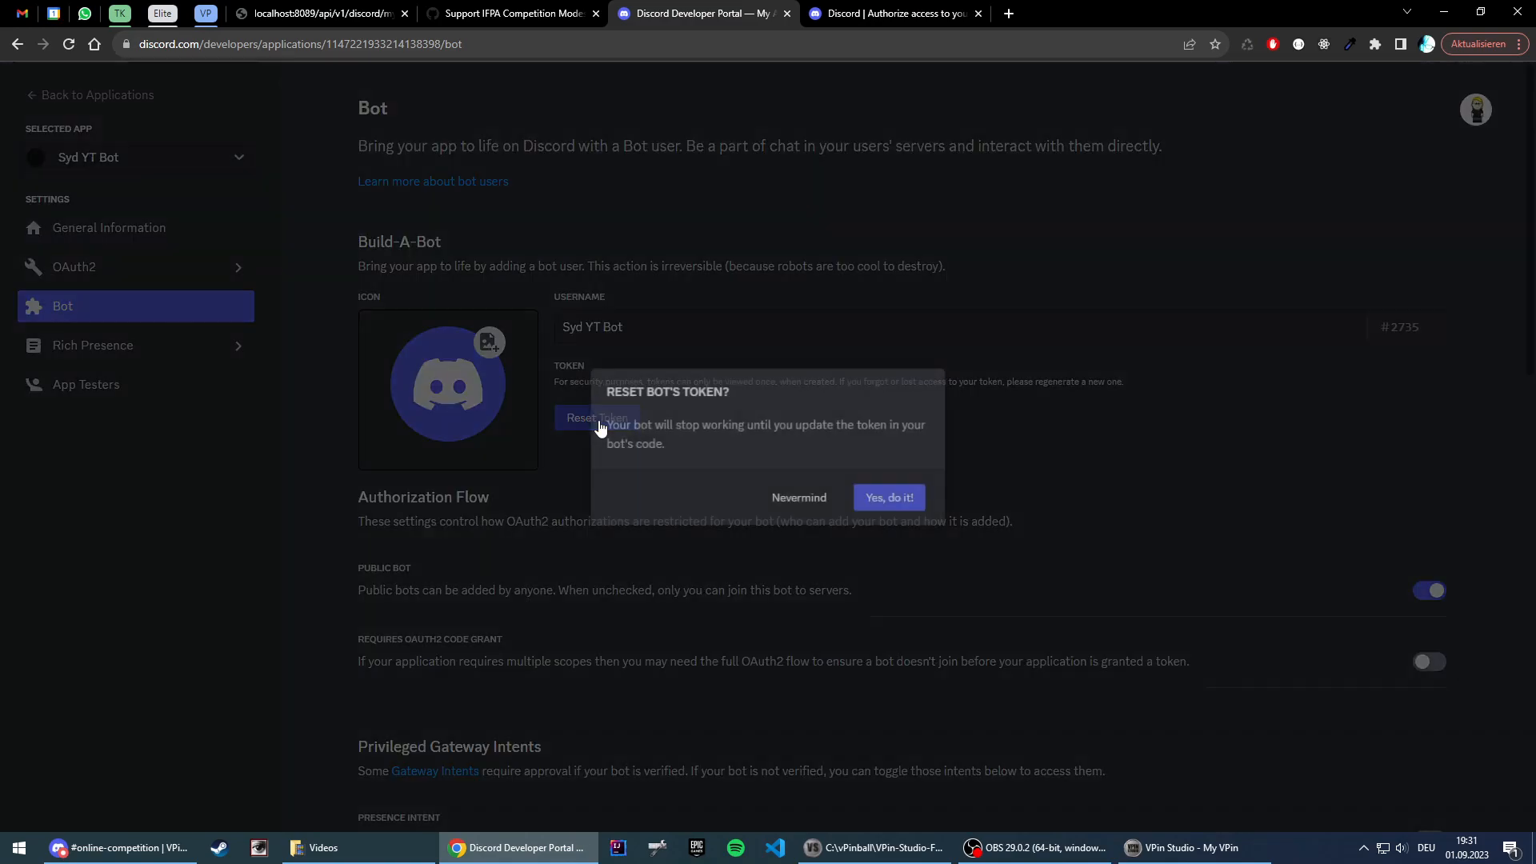
left_click(895, 502)
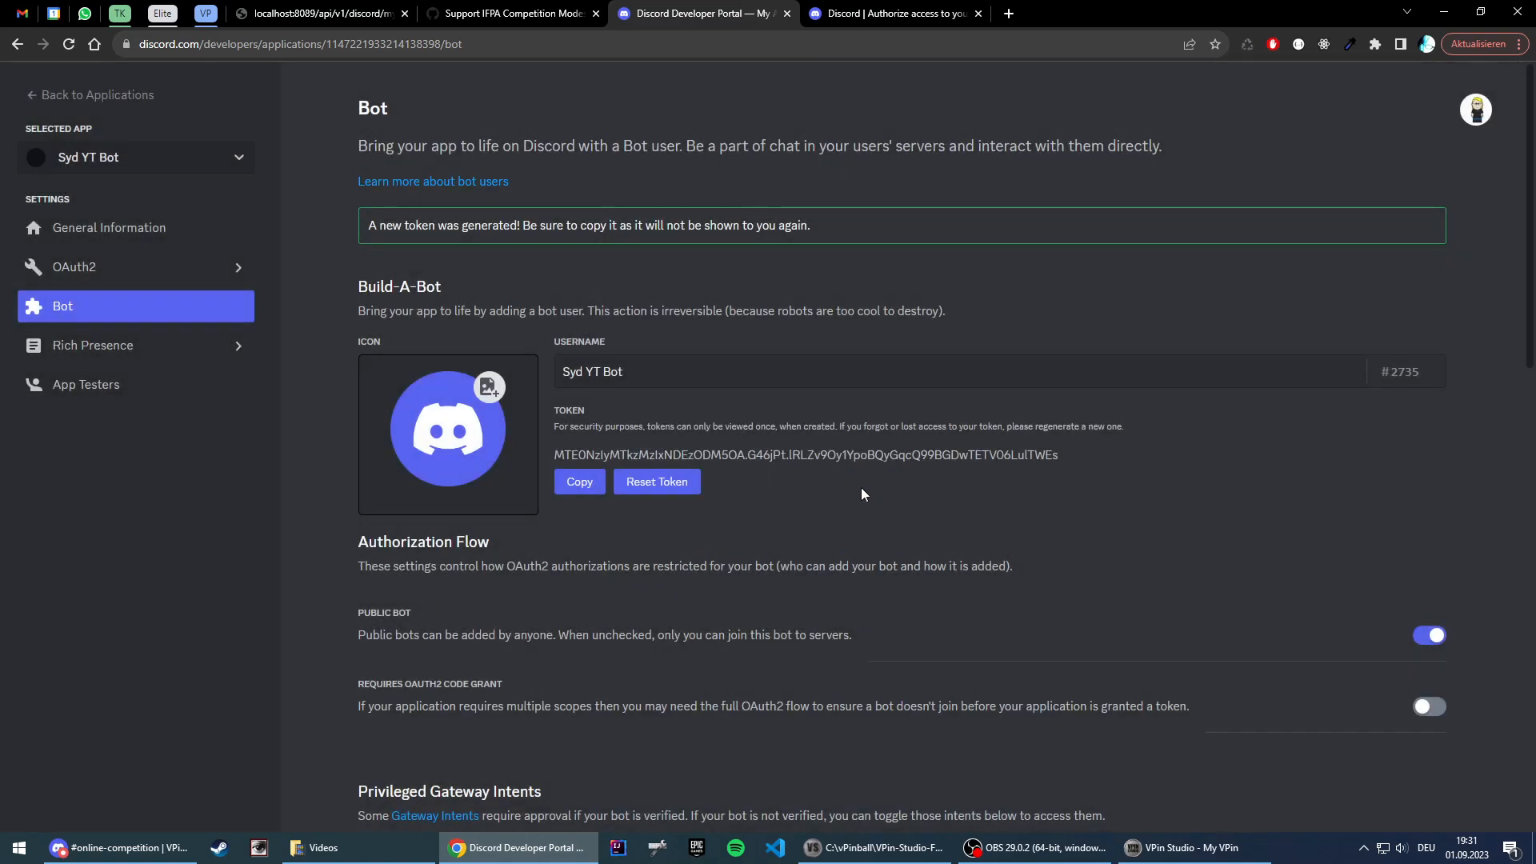
double_click(633, 452)
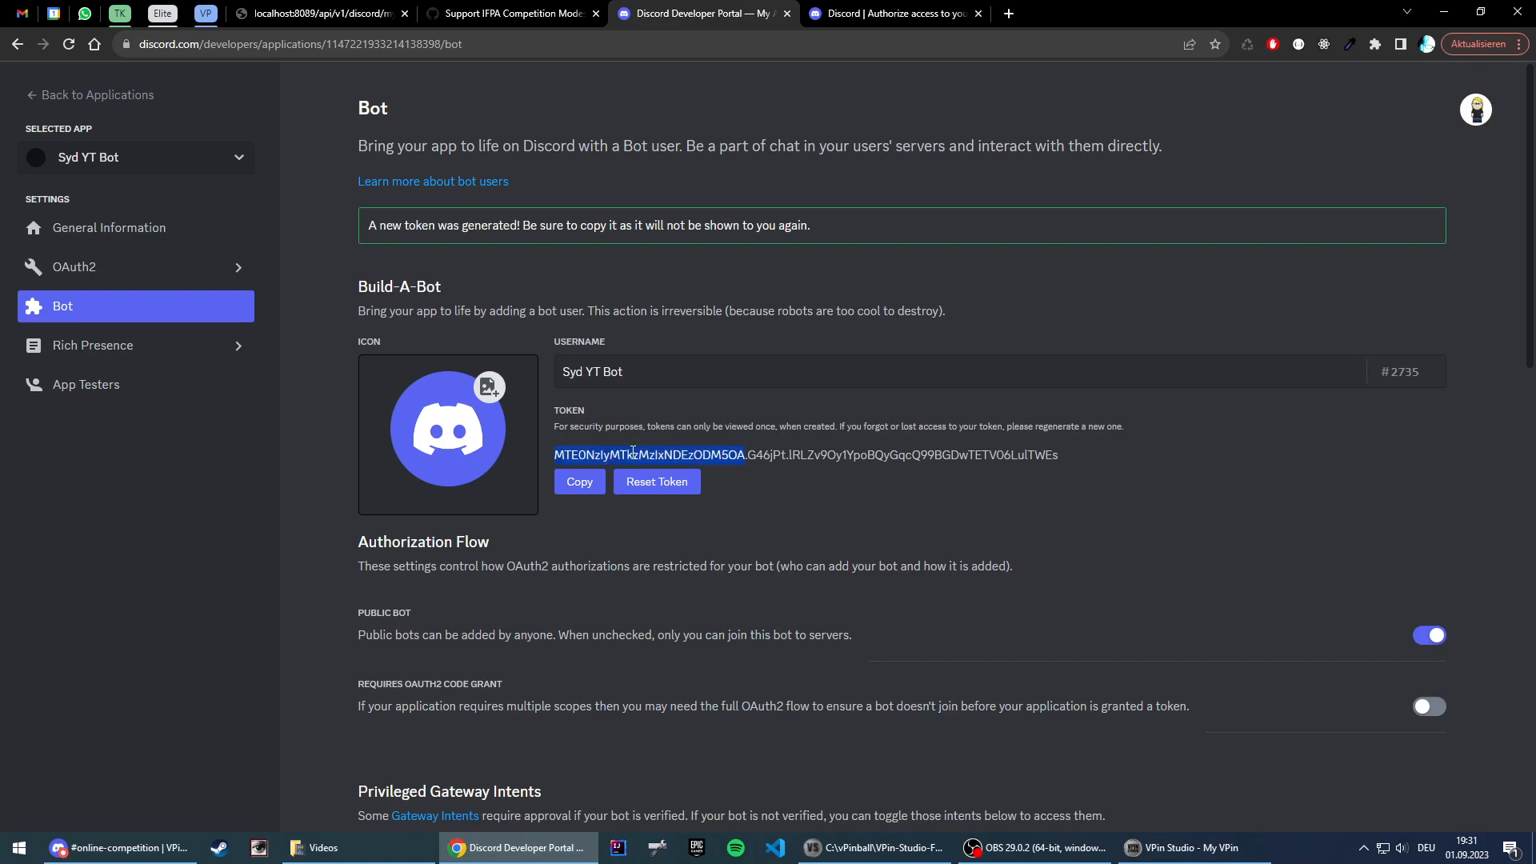
left_click(632, 452)
left_click(577, 488)
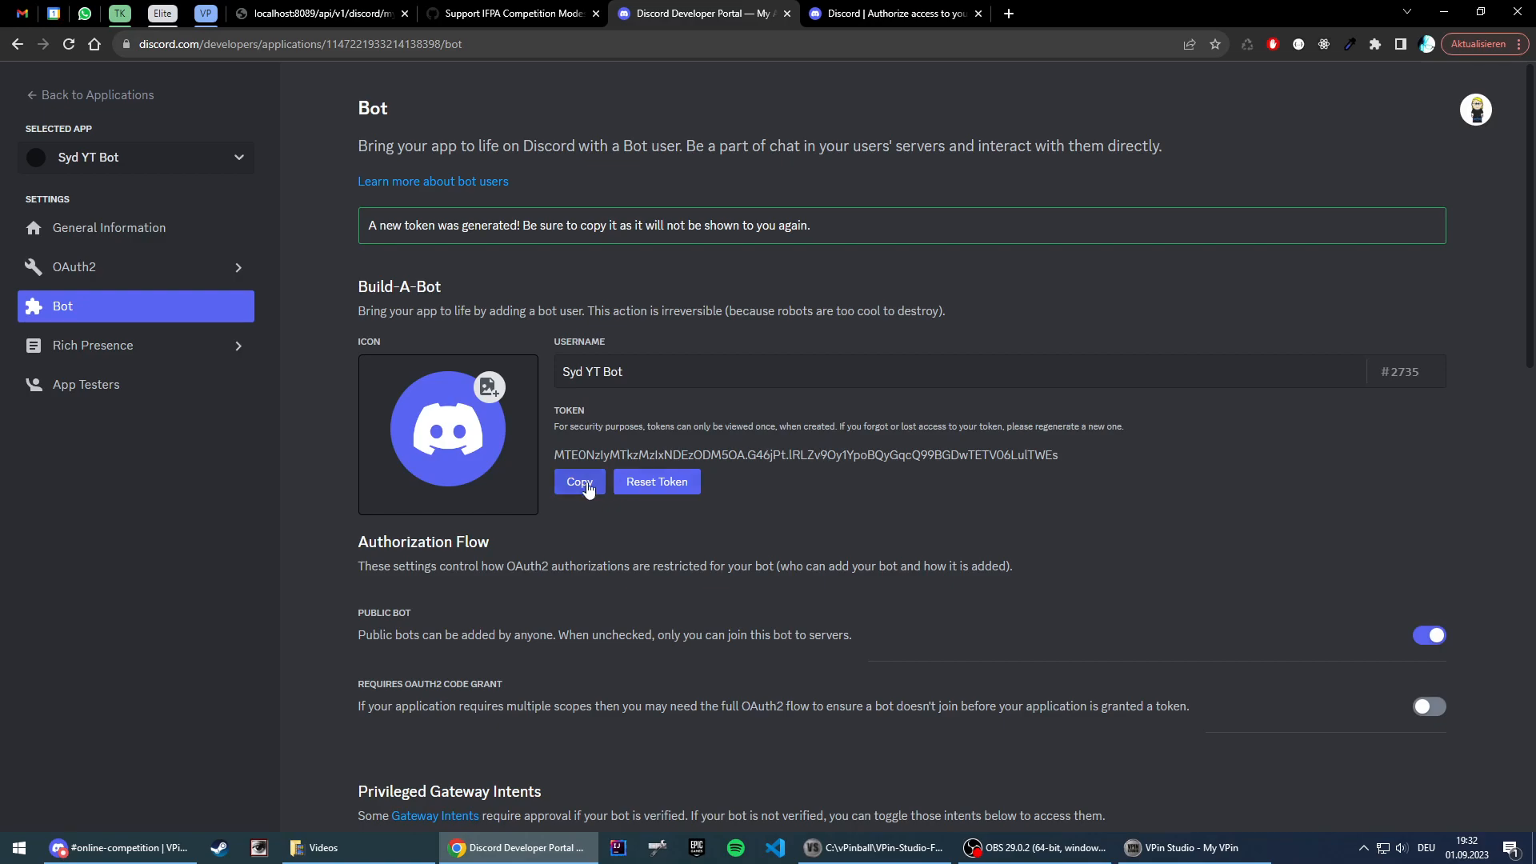
Step: Switch to VPin Studio and paste the copied bot token into the Bot Token field of the Discord bot settings
left_click(1192, 847)
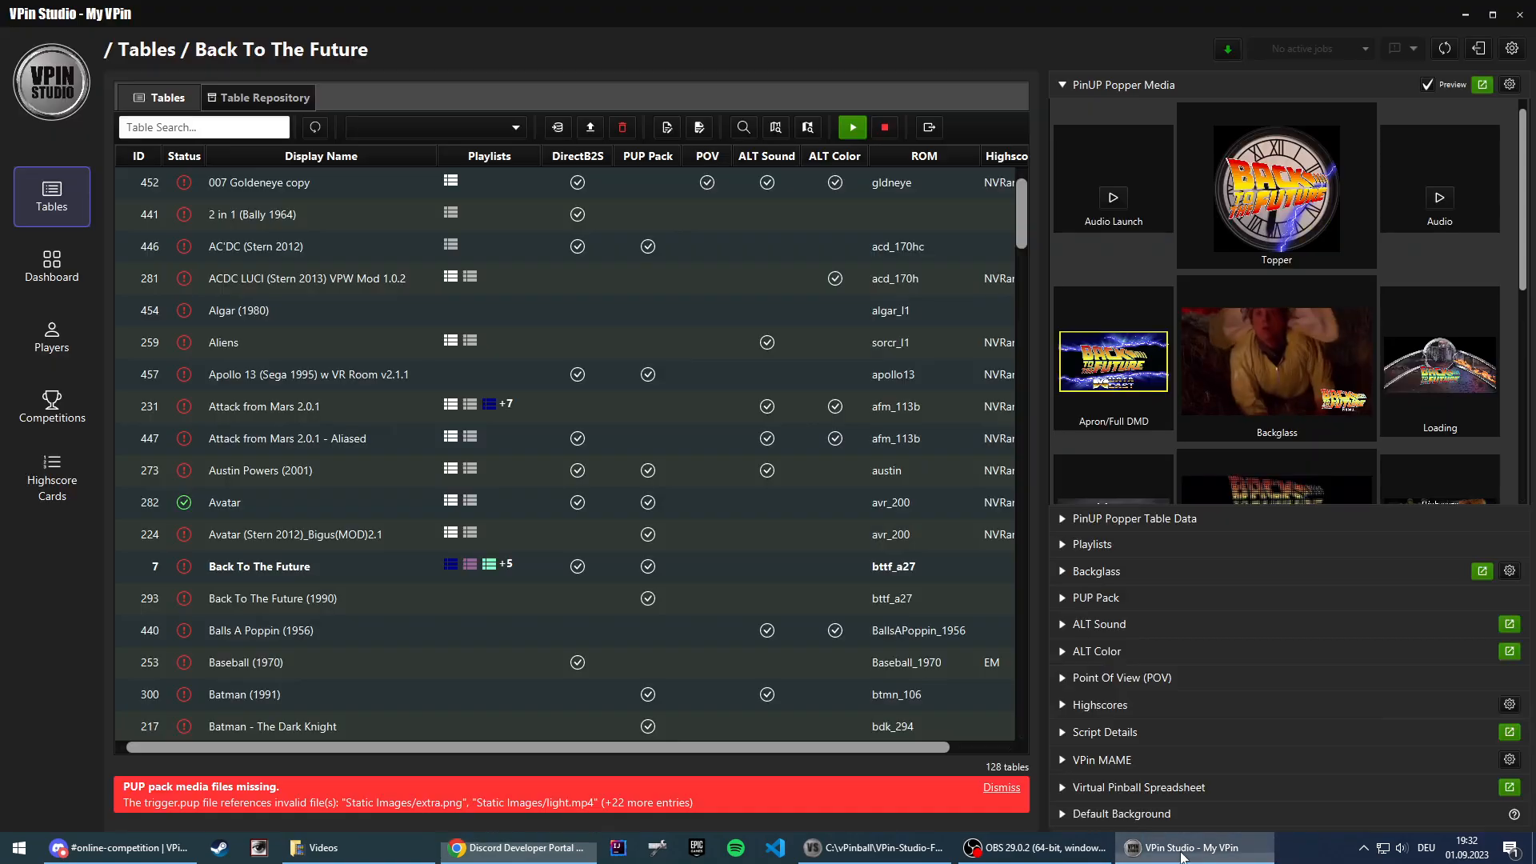
left_click(1513, 51)
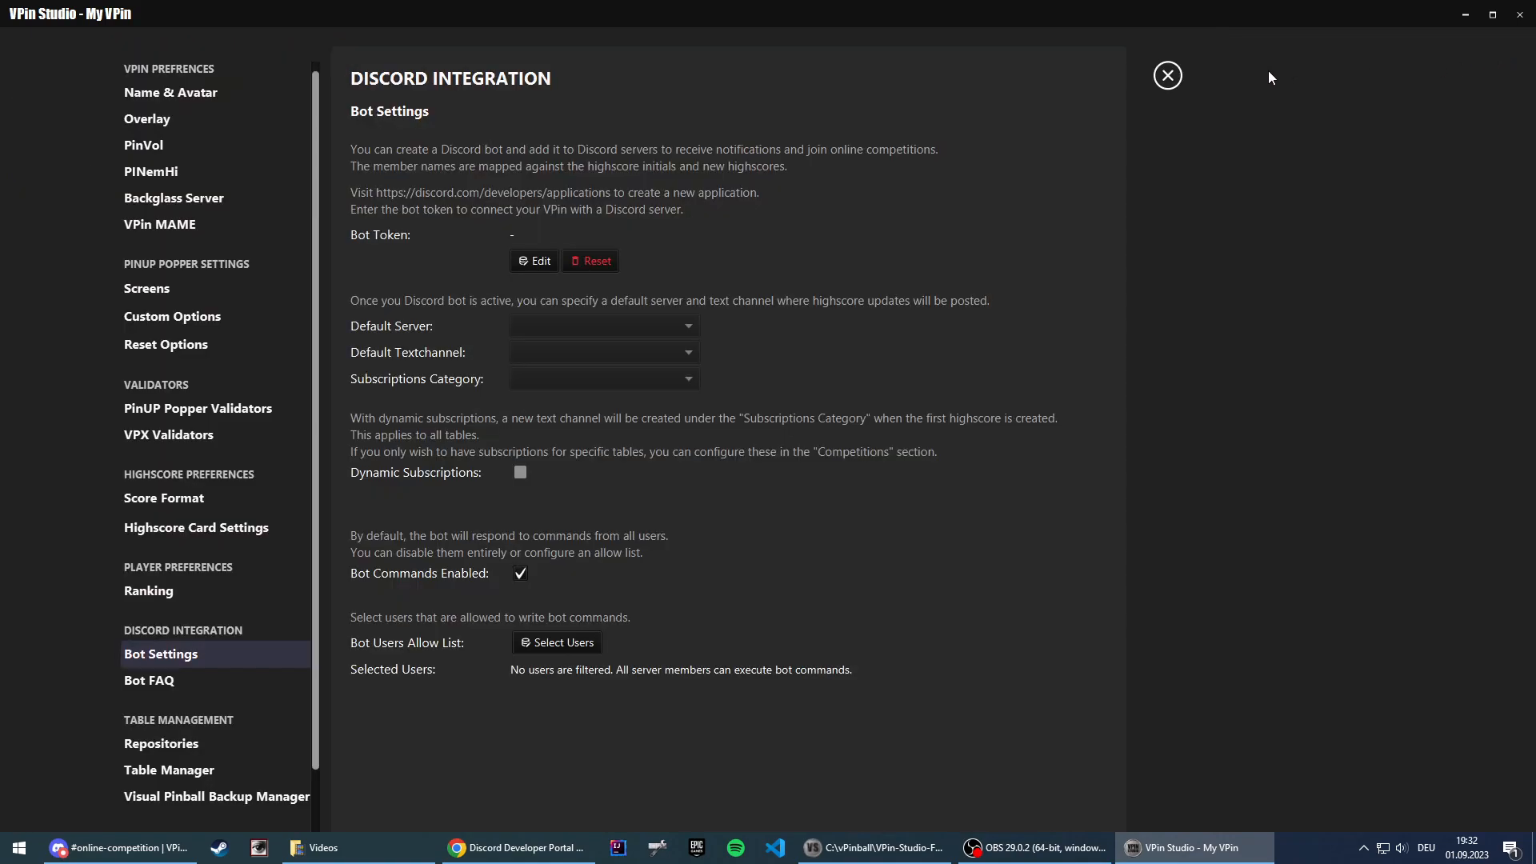
left_click(532, 261)
key("ctrl+v")
left_click(925, 388)
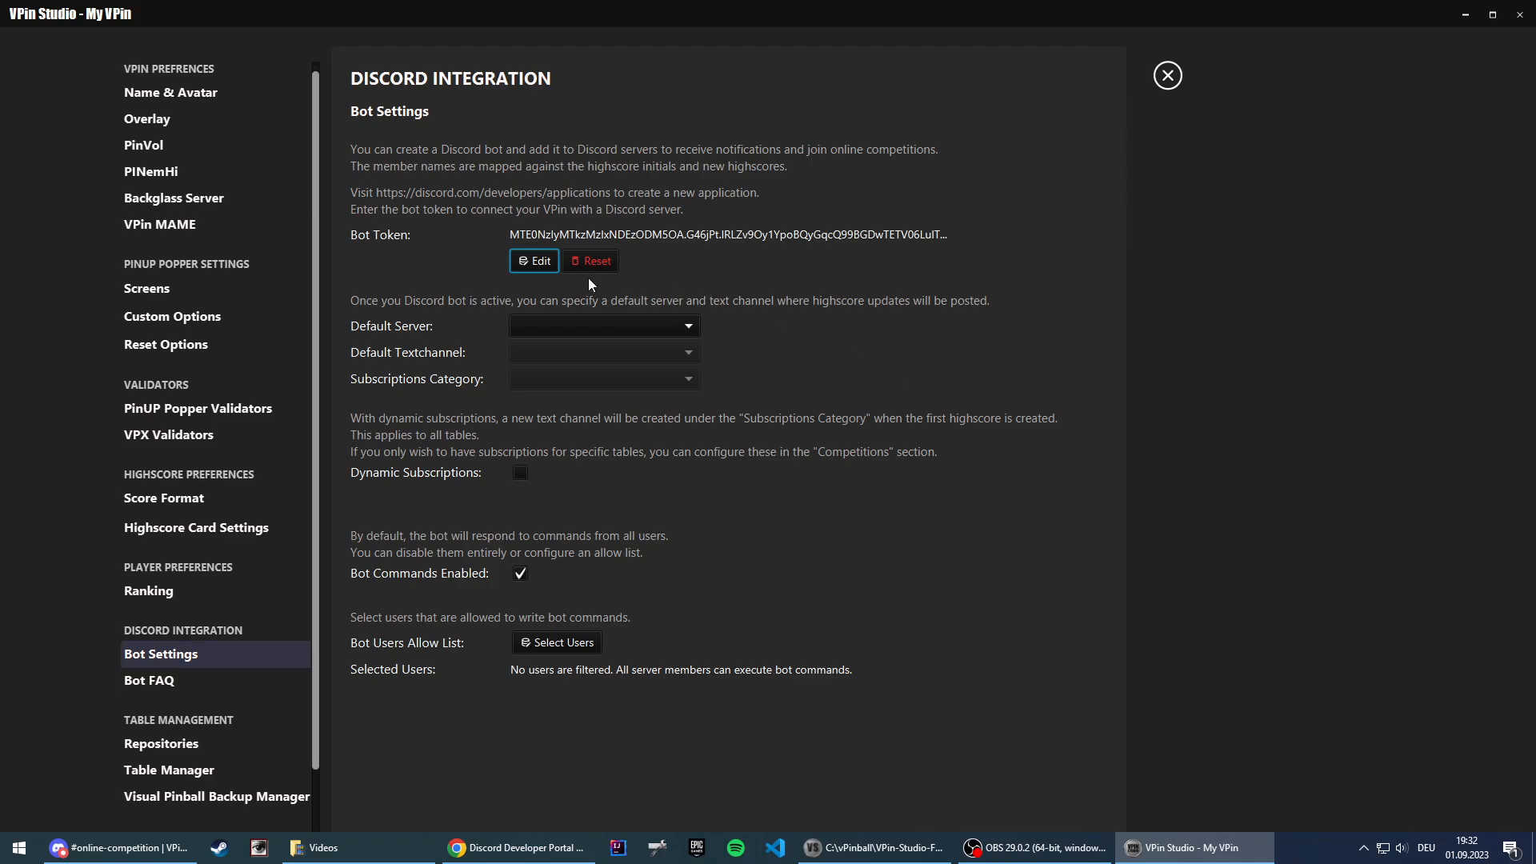
Step: Set the default Discord server to VPin Studio DEV and the default text channel to general
left_click(576, 327)
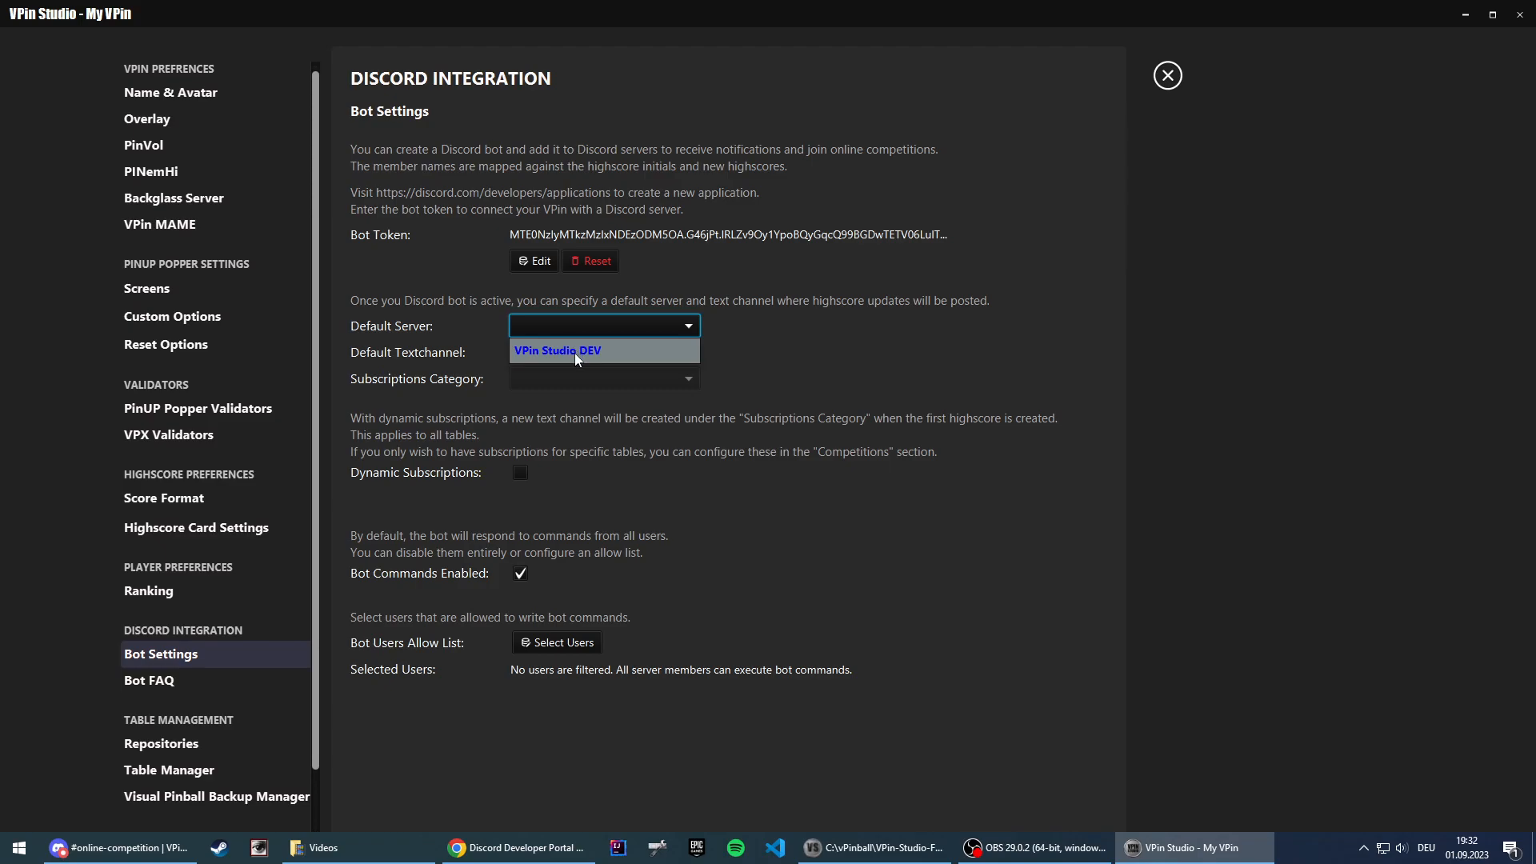
left_click(574, 352)
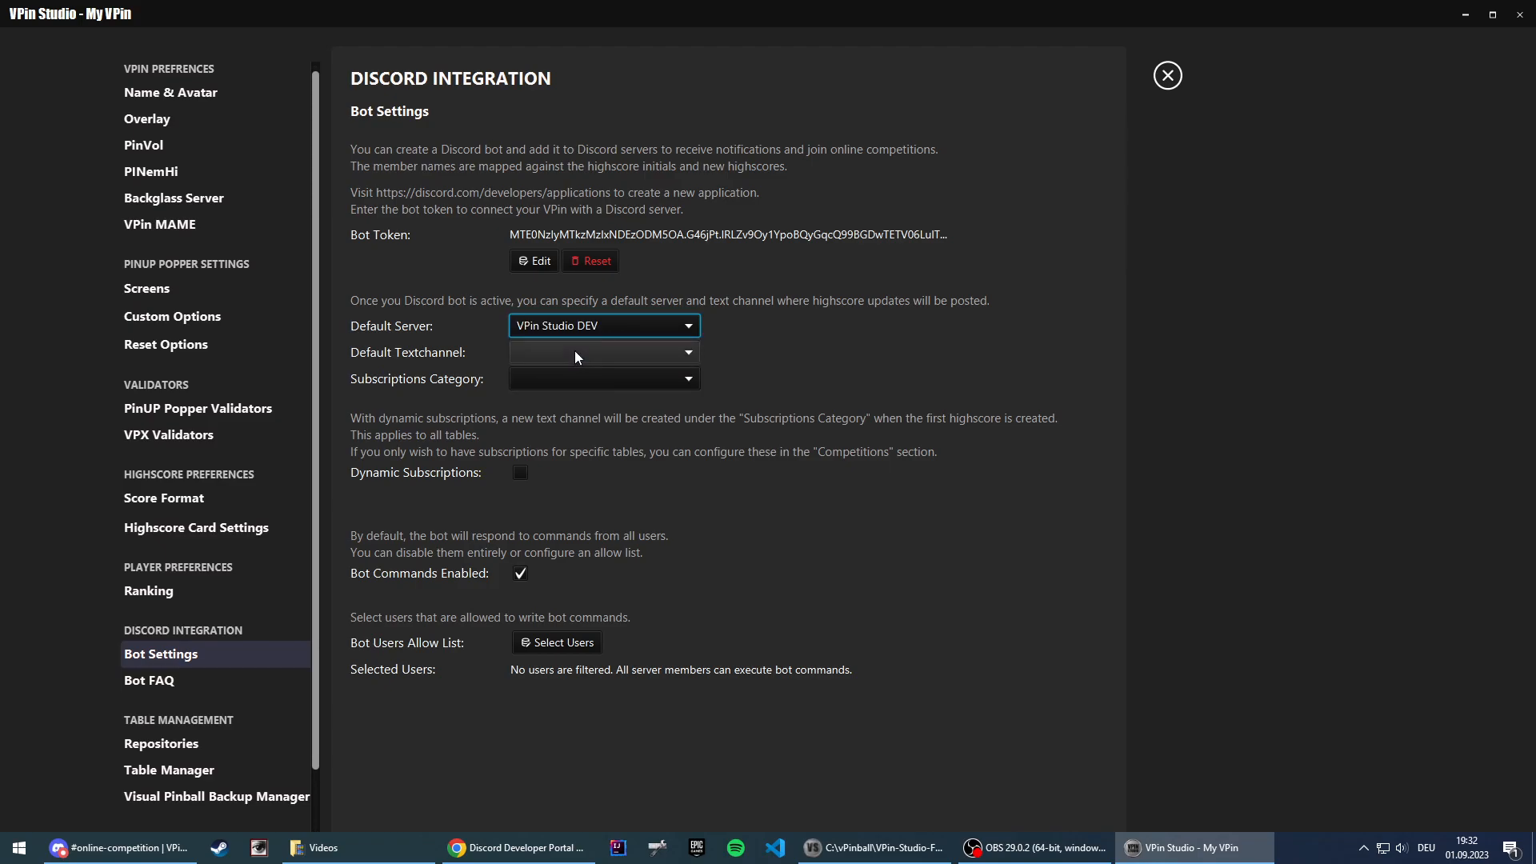
left_click(575, 353)
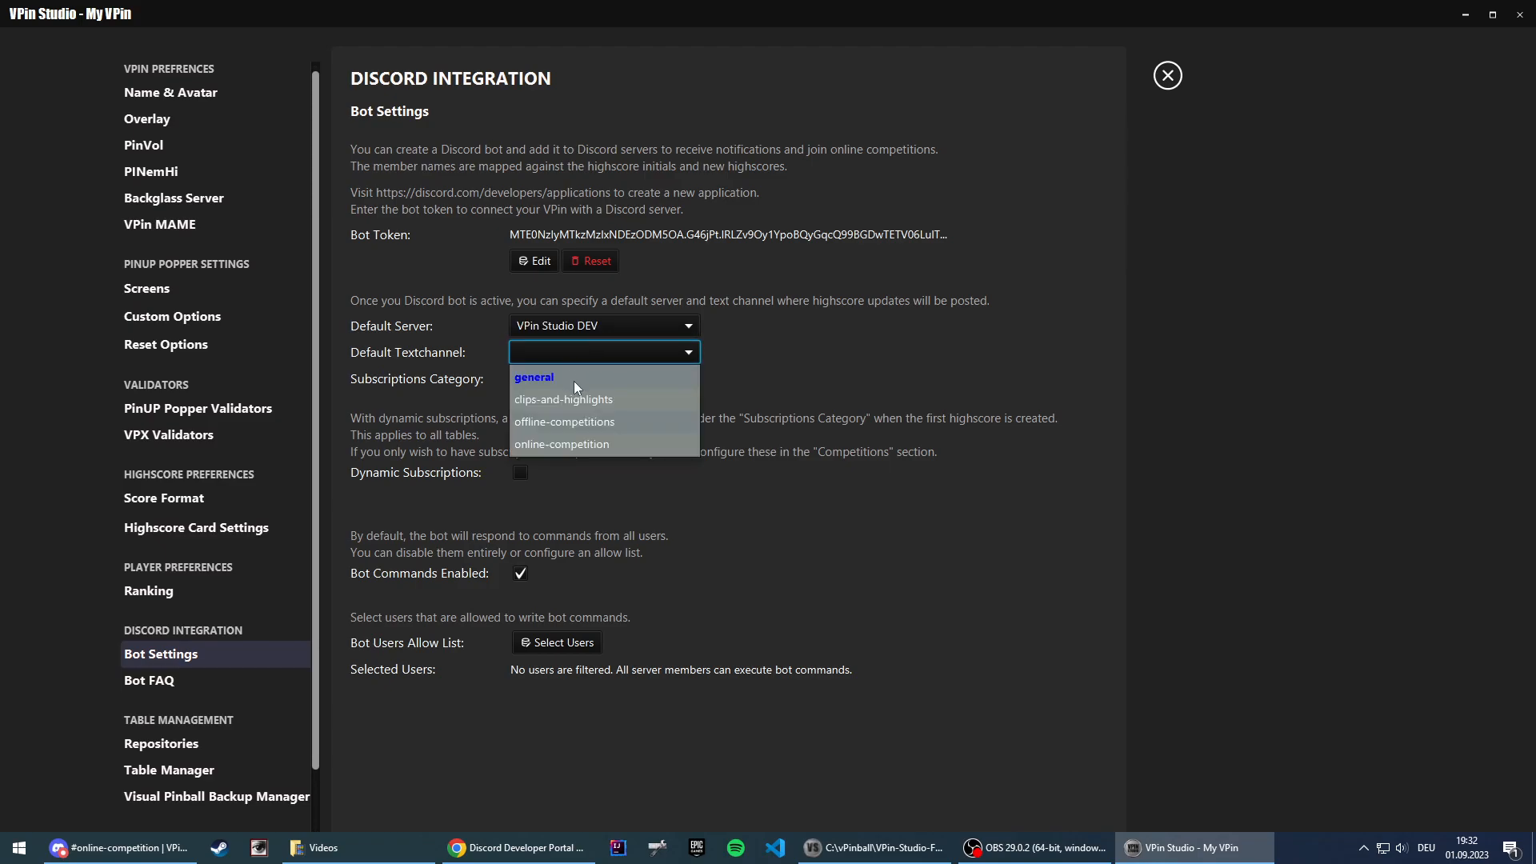
left_click(574, 379)
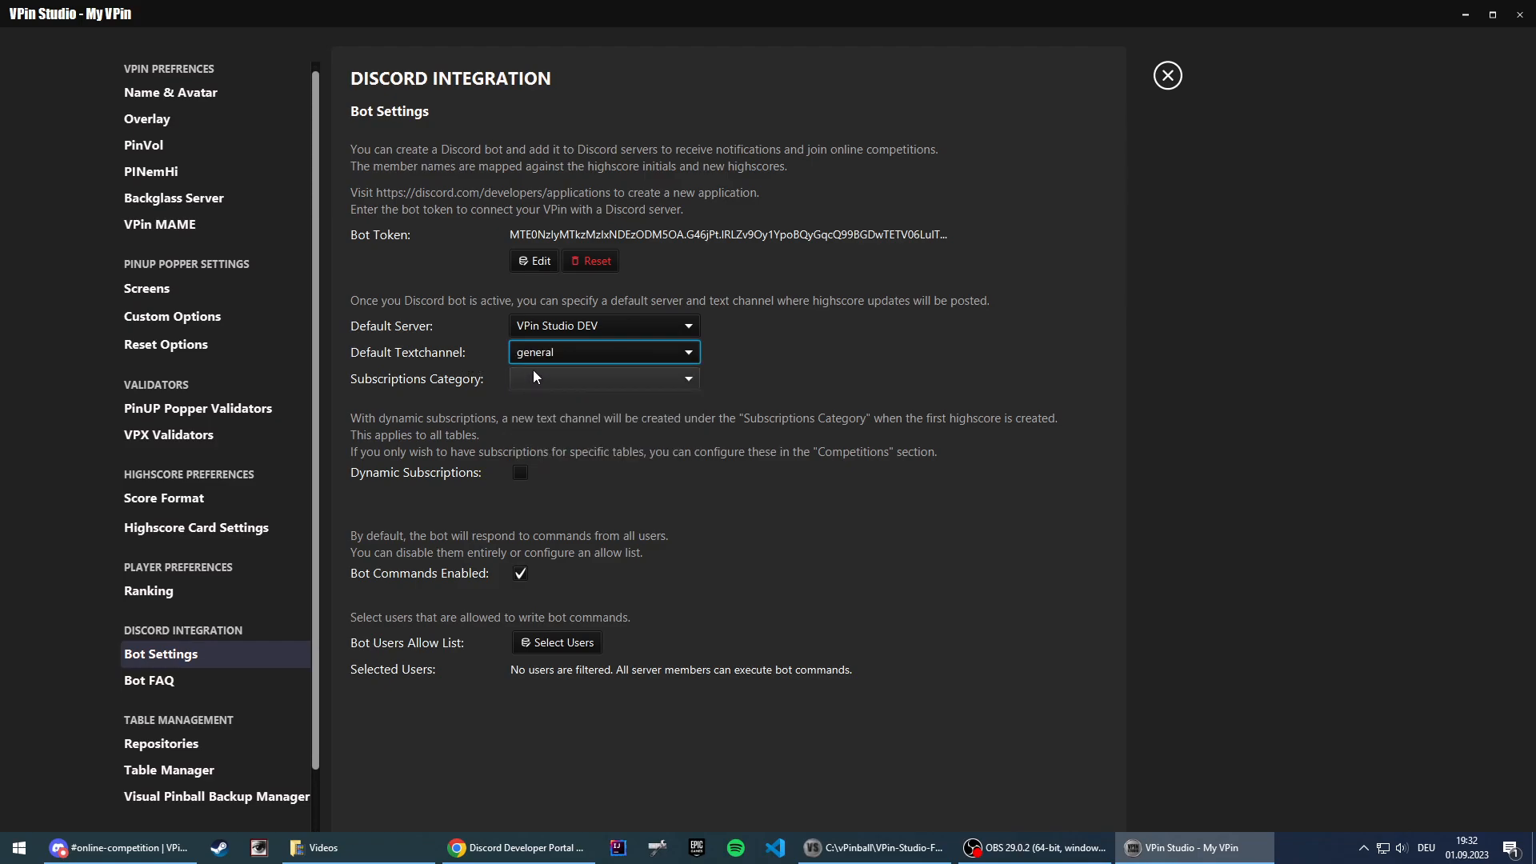
Step: Set the subscriptions category to Subscriptions and close the Discord bot settings
left_click(540, 379)
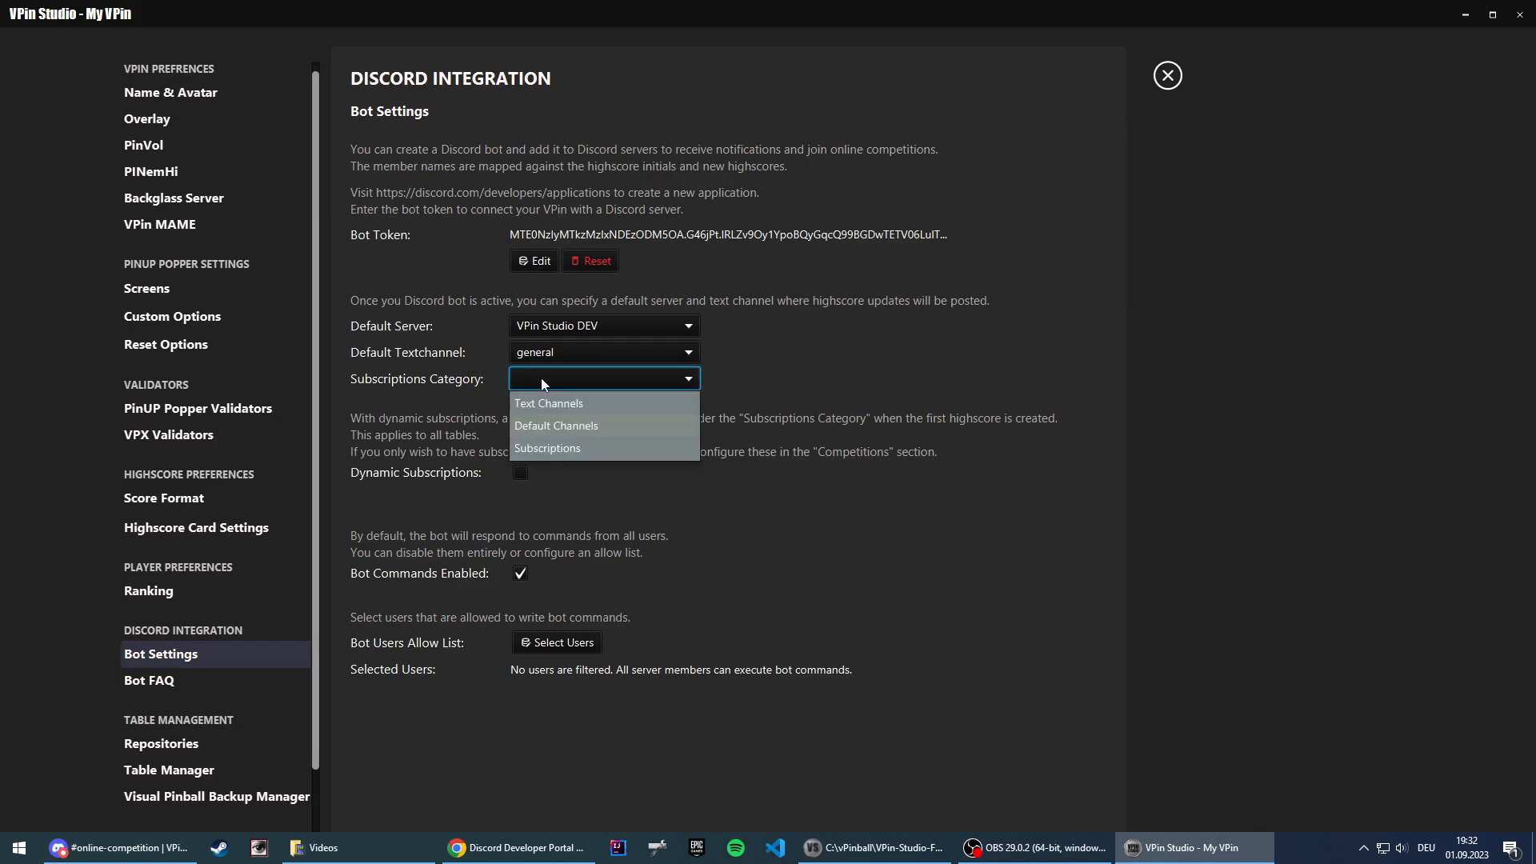
left_click(555, 449)
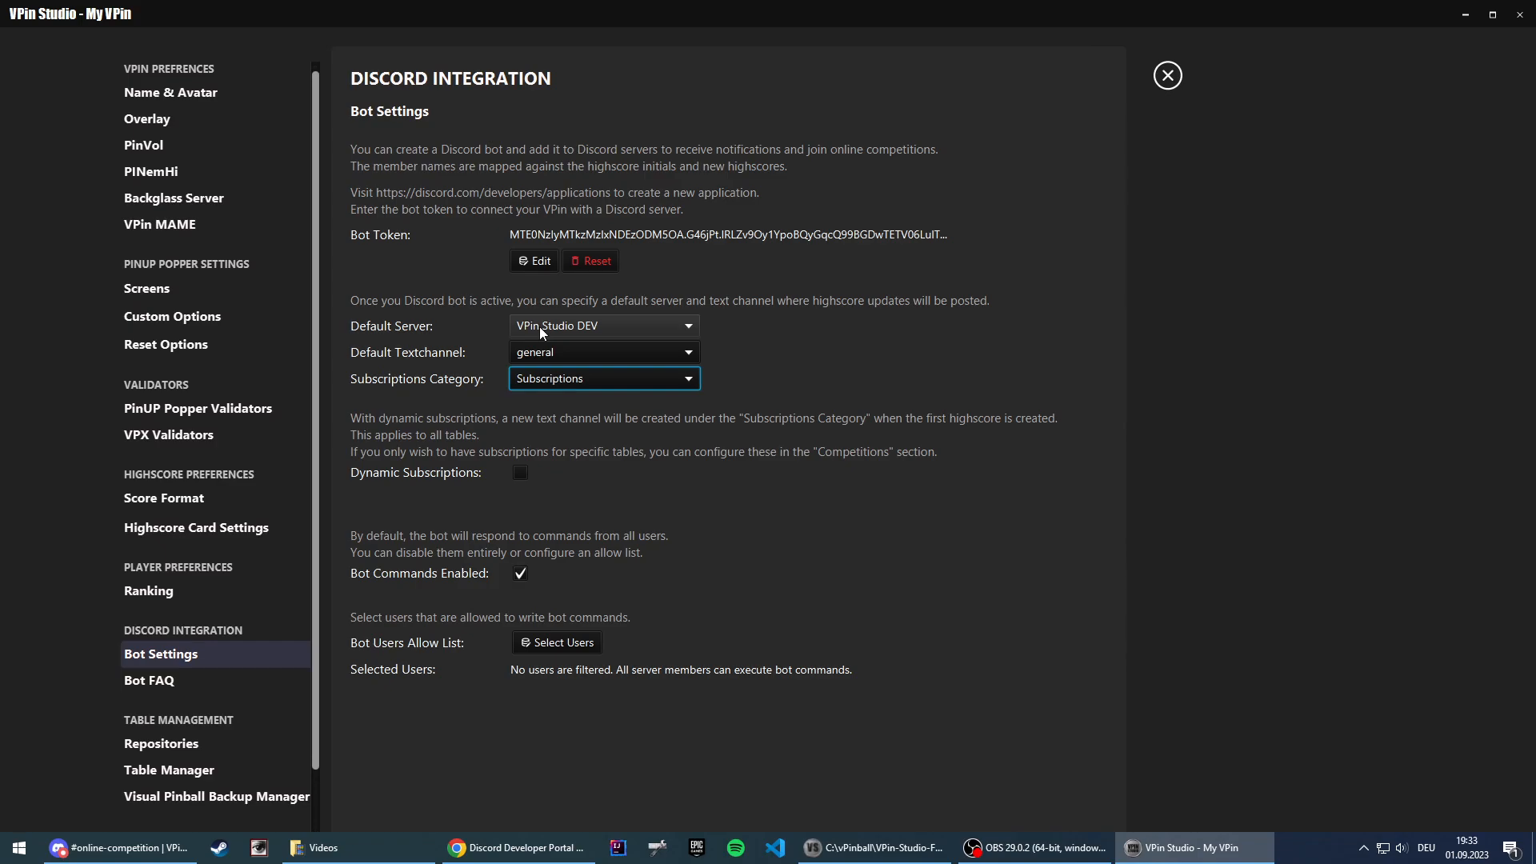
left_click(1168, 80)
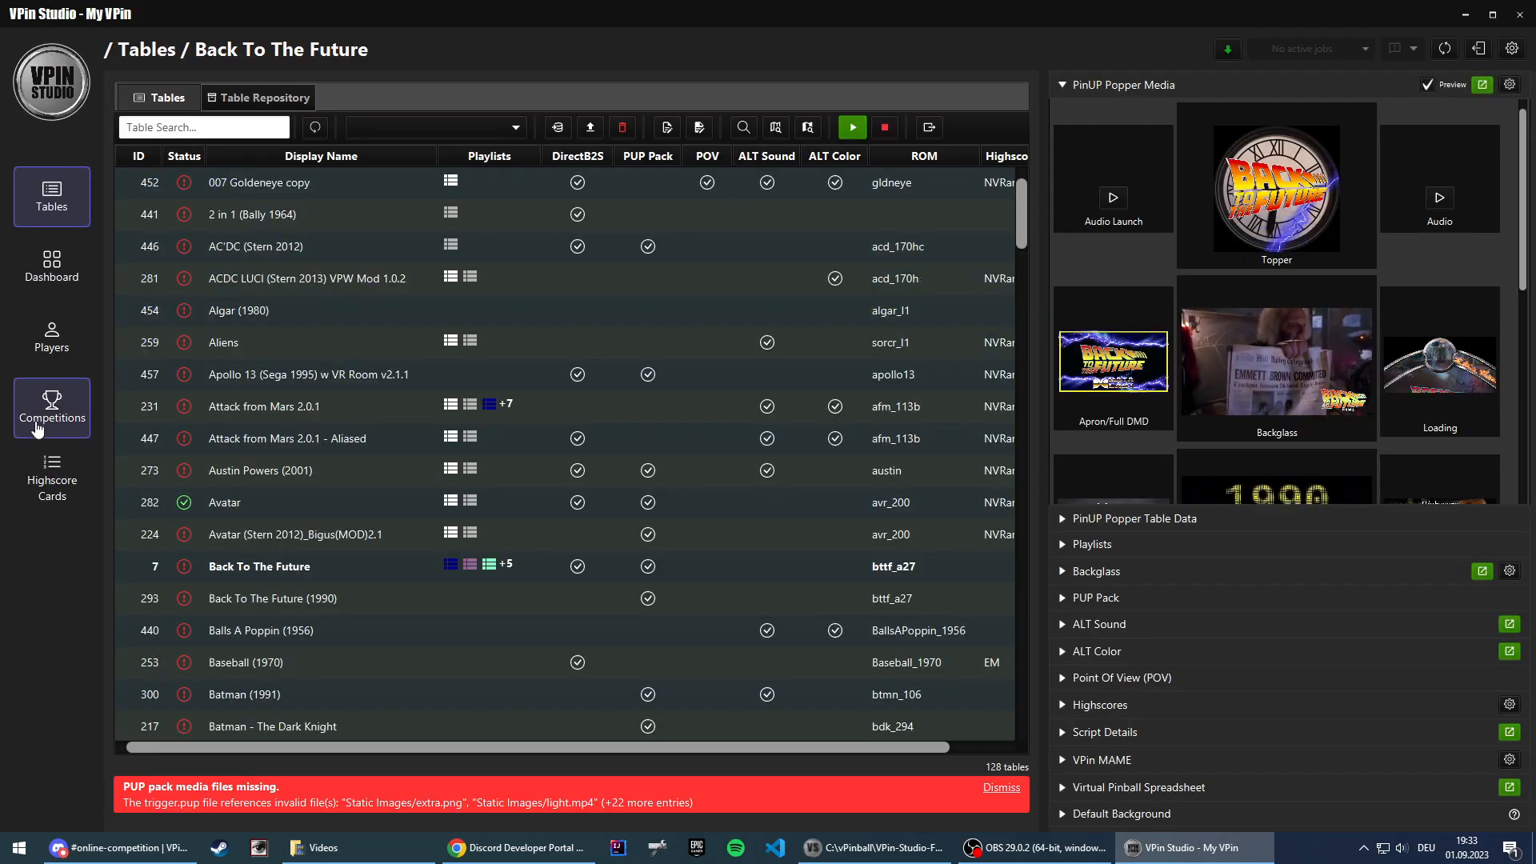
Step: Delete the finished "My next competition (1) (1)" entry from the Discord competitions
left_click(39, 420)
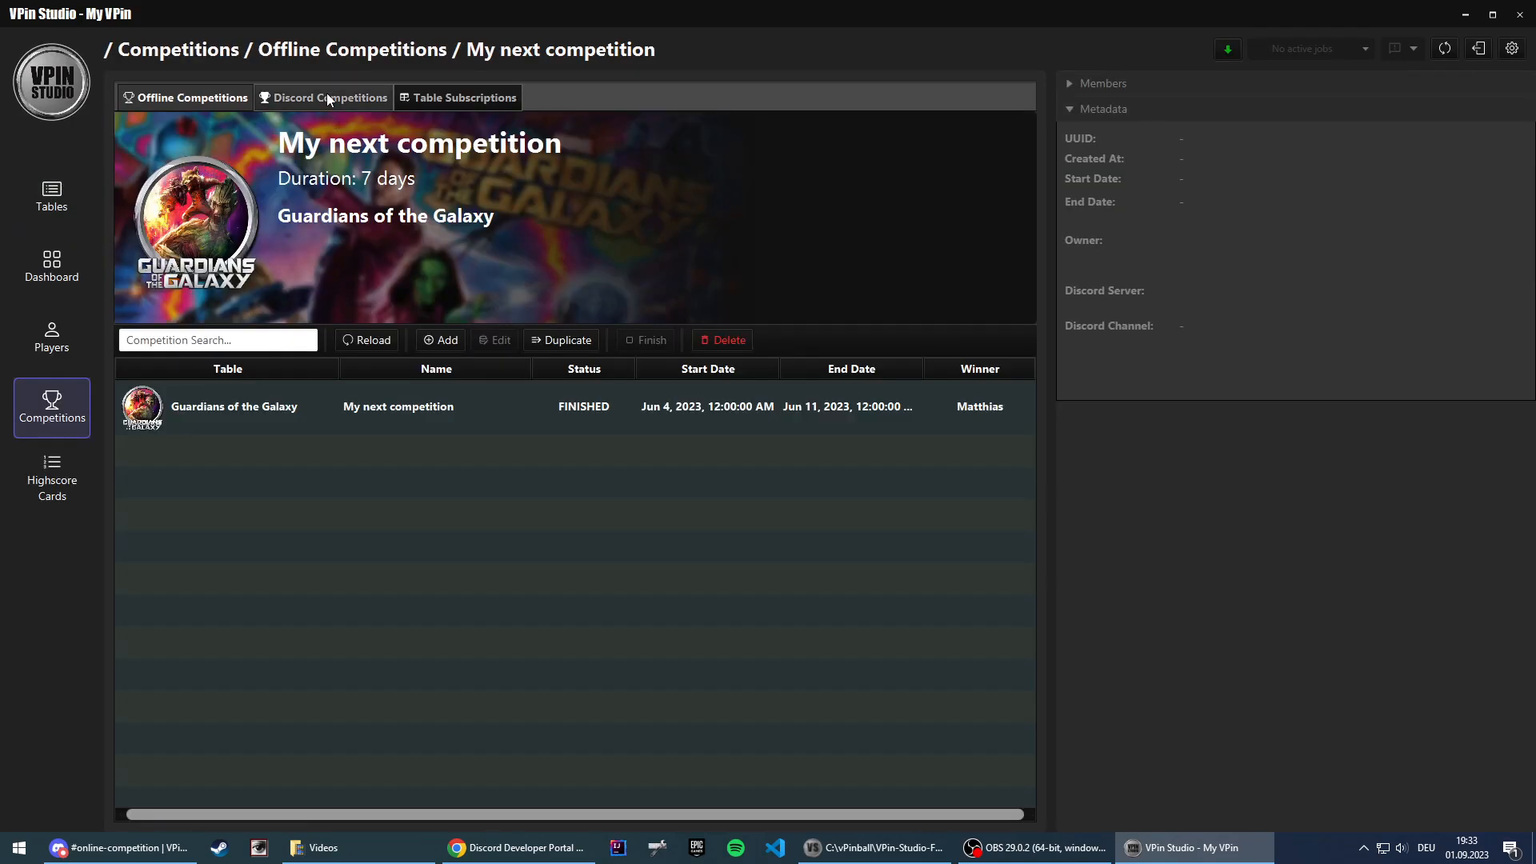
left_click(328, 96)
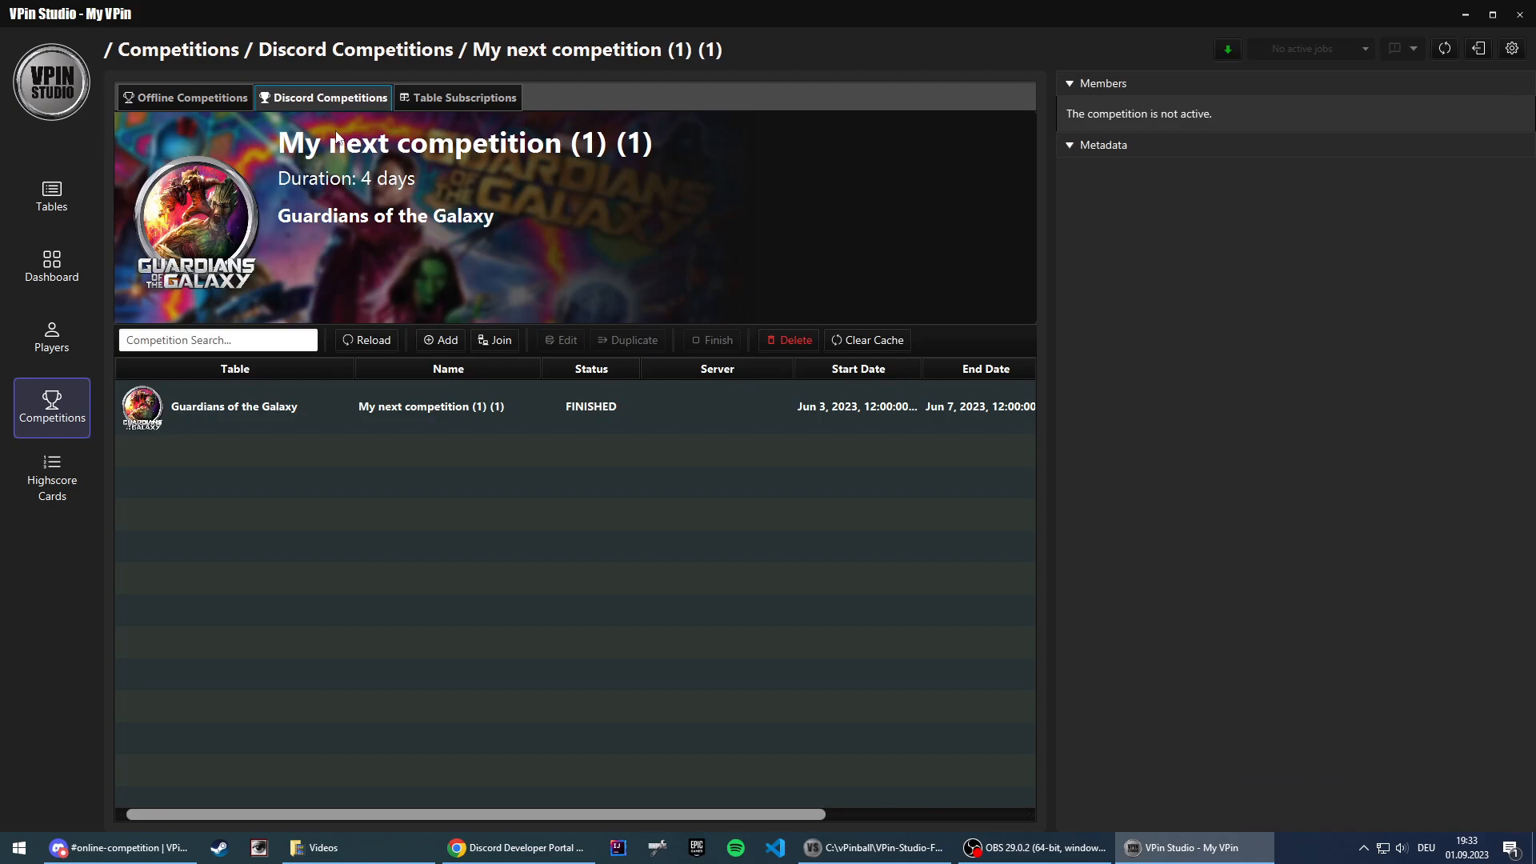
left_click(790, 340)
left_click(907, 381)
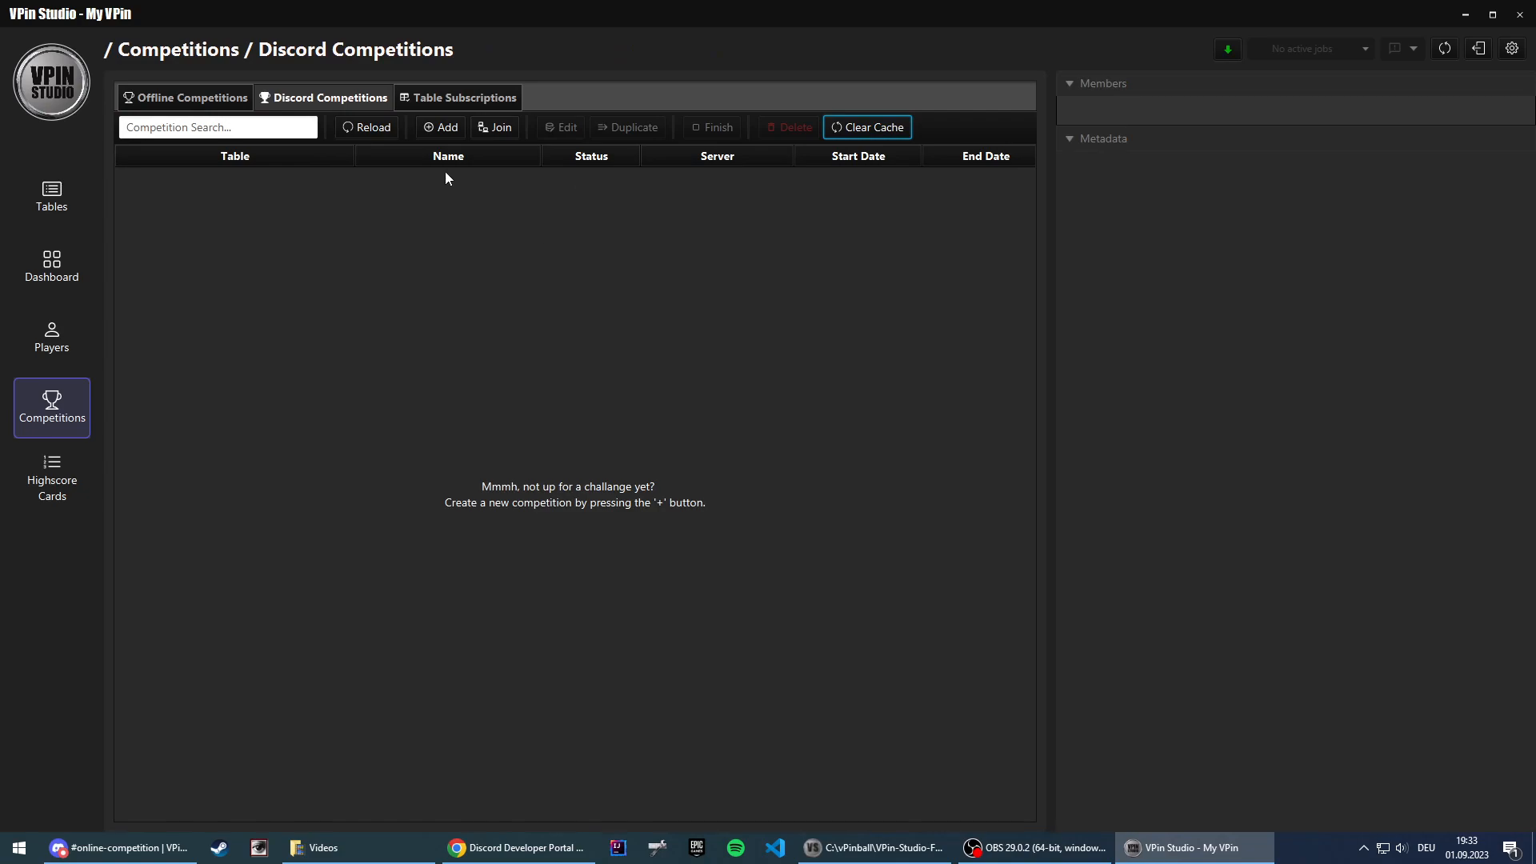
left_click(439, 130)
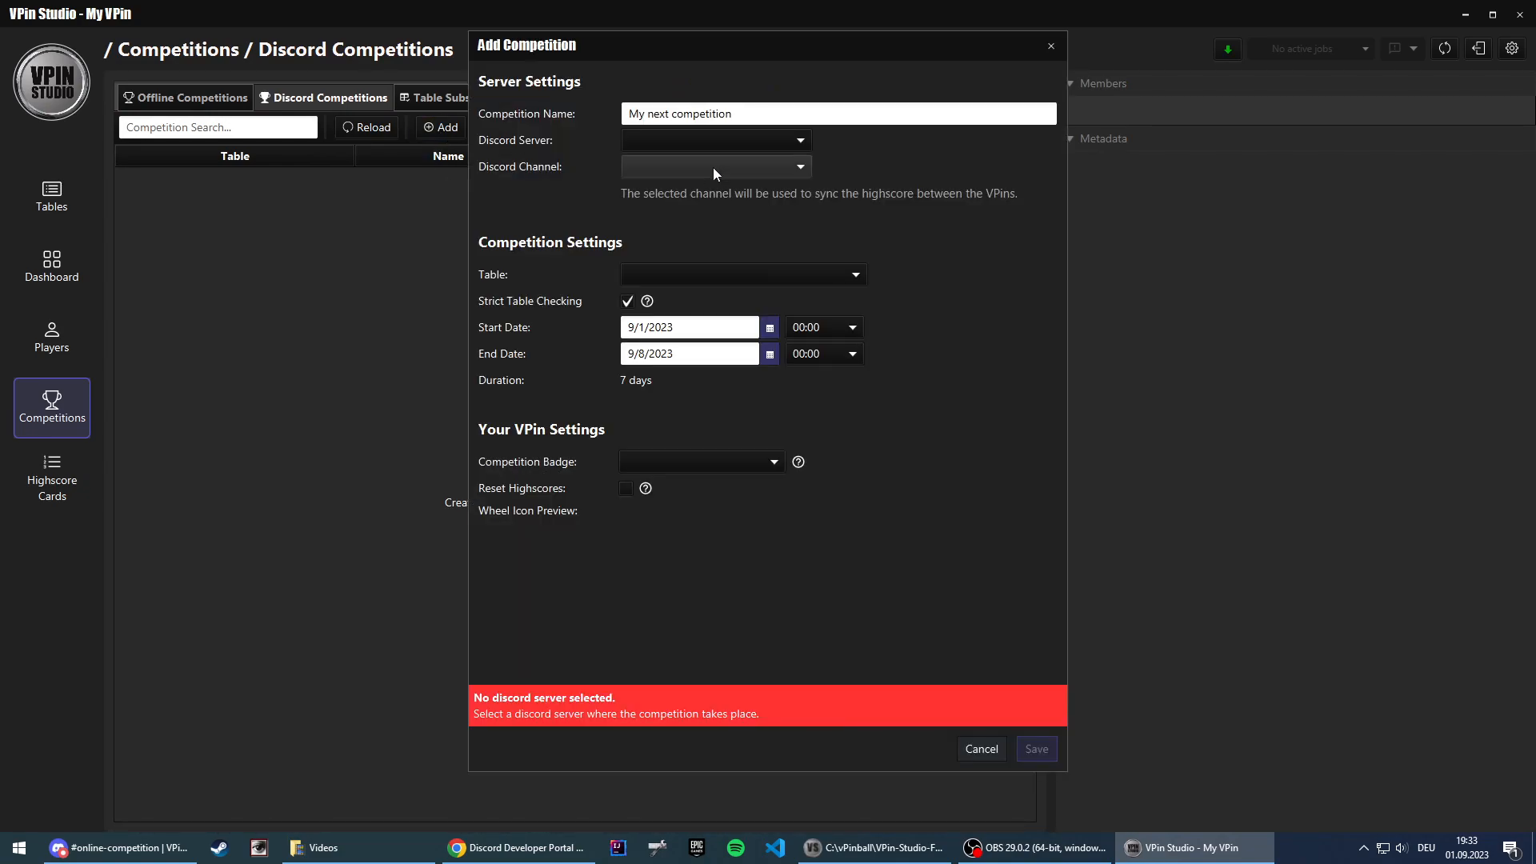
left_click_drag(740, 114, 582, 103)
type("Bat")
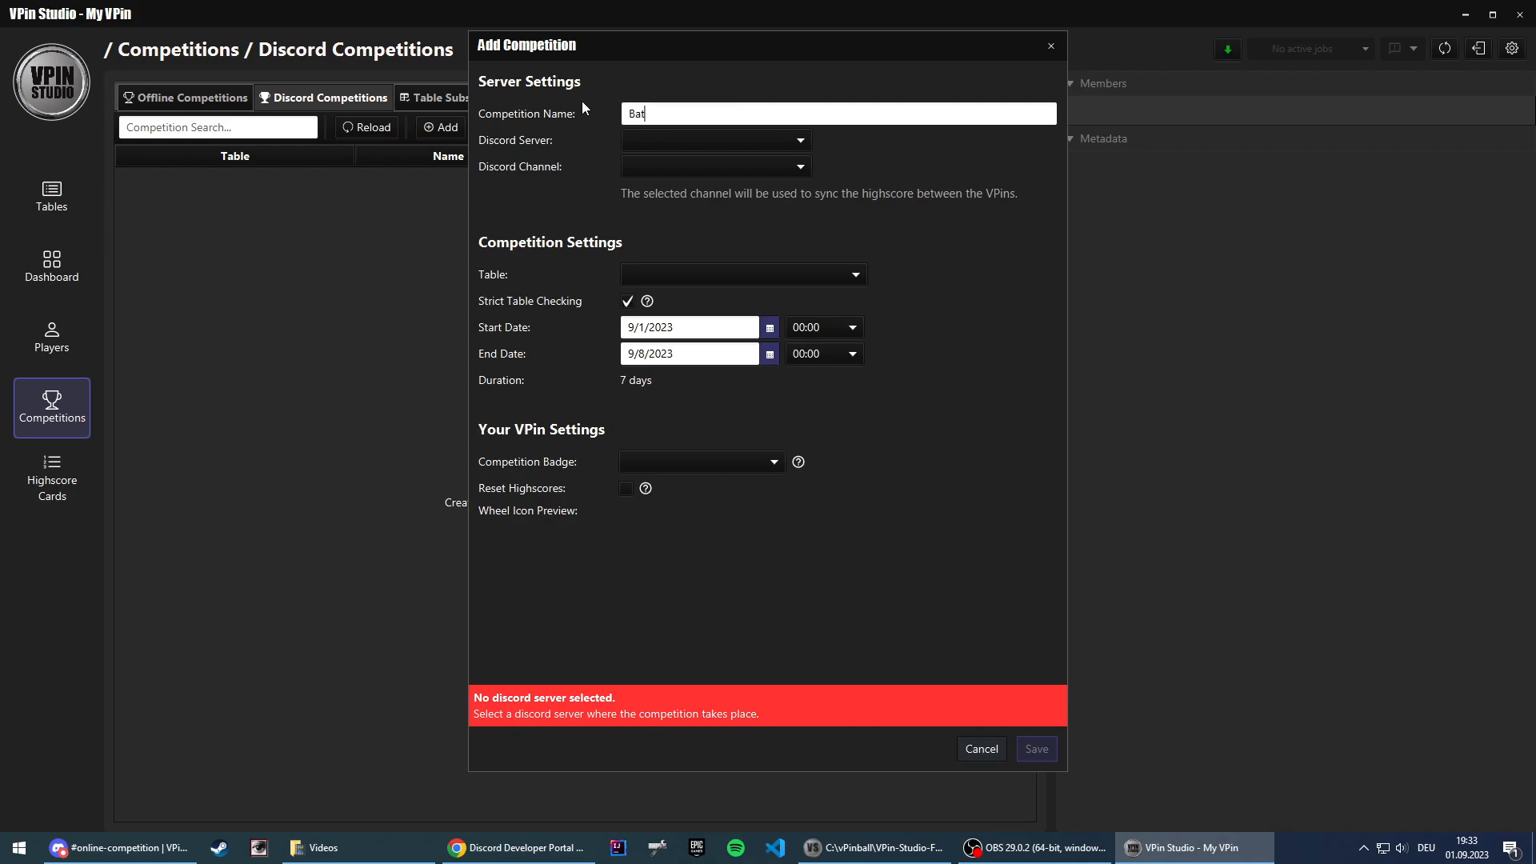
type("man 66")
left_click(715, 139)
left_click(712, 164)
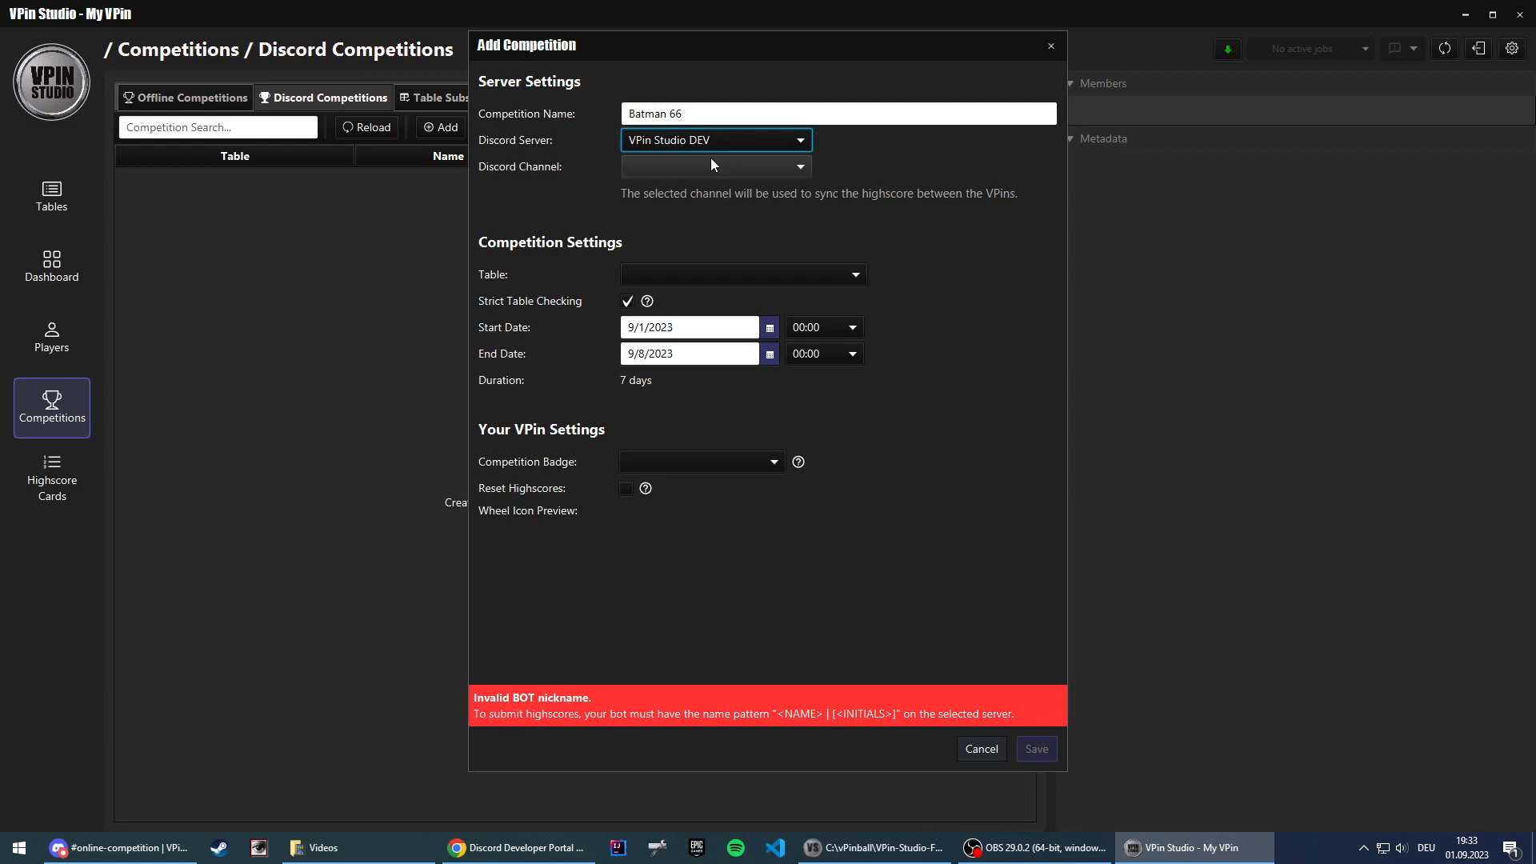
left_click(701, 166)
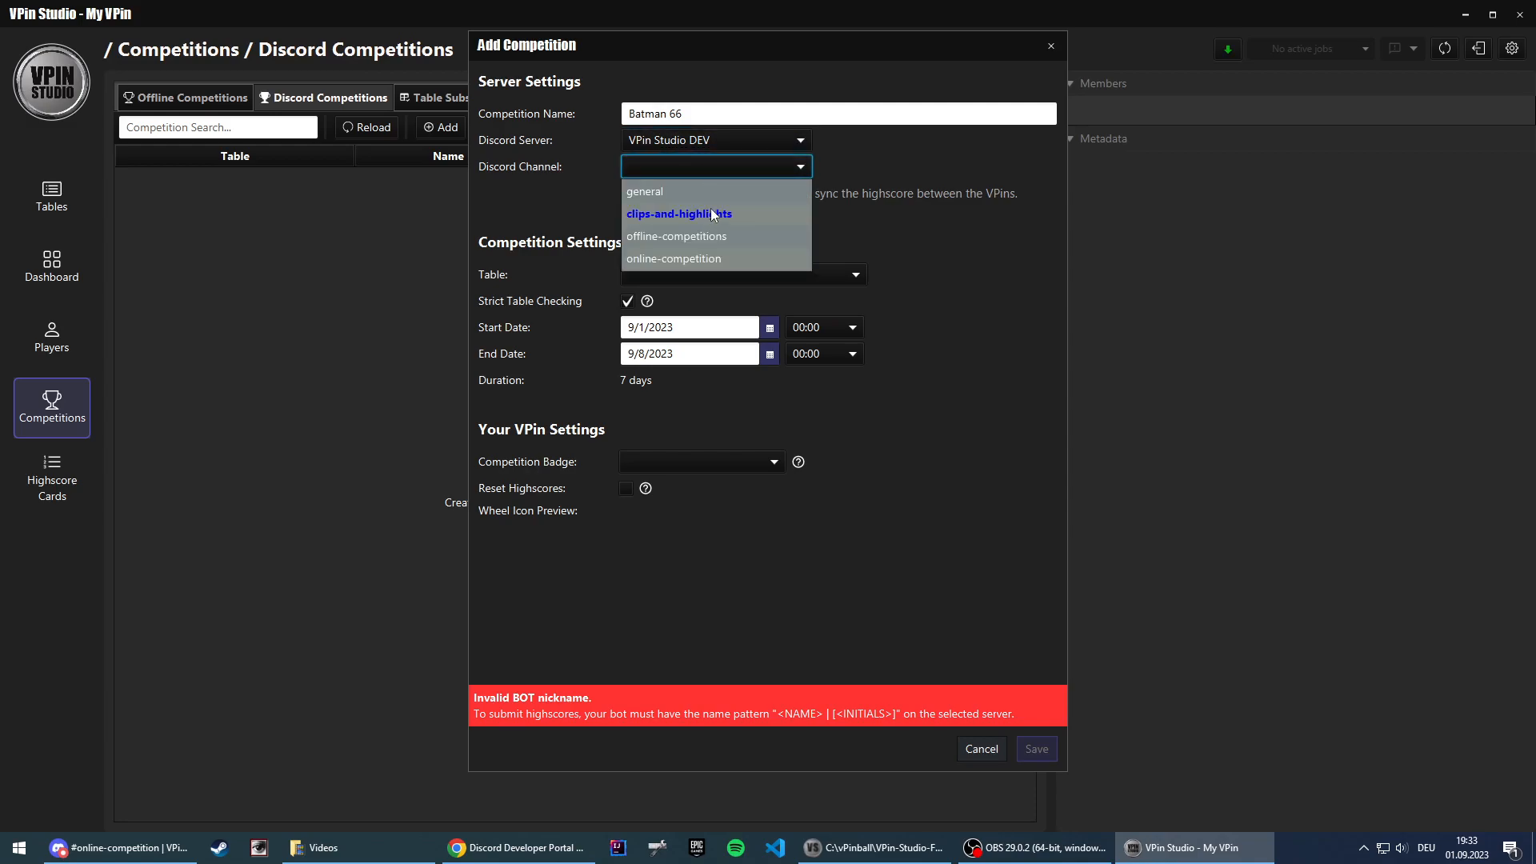
left_click(693, 258)
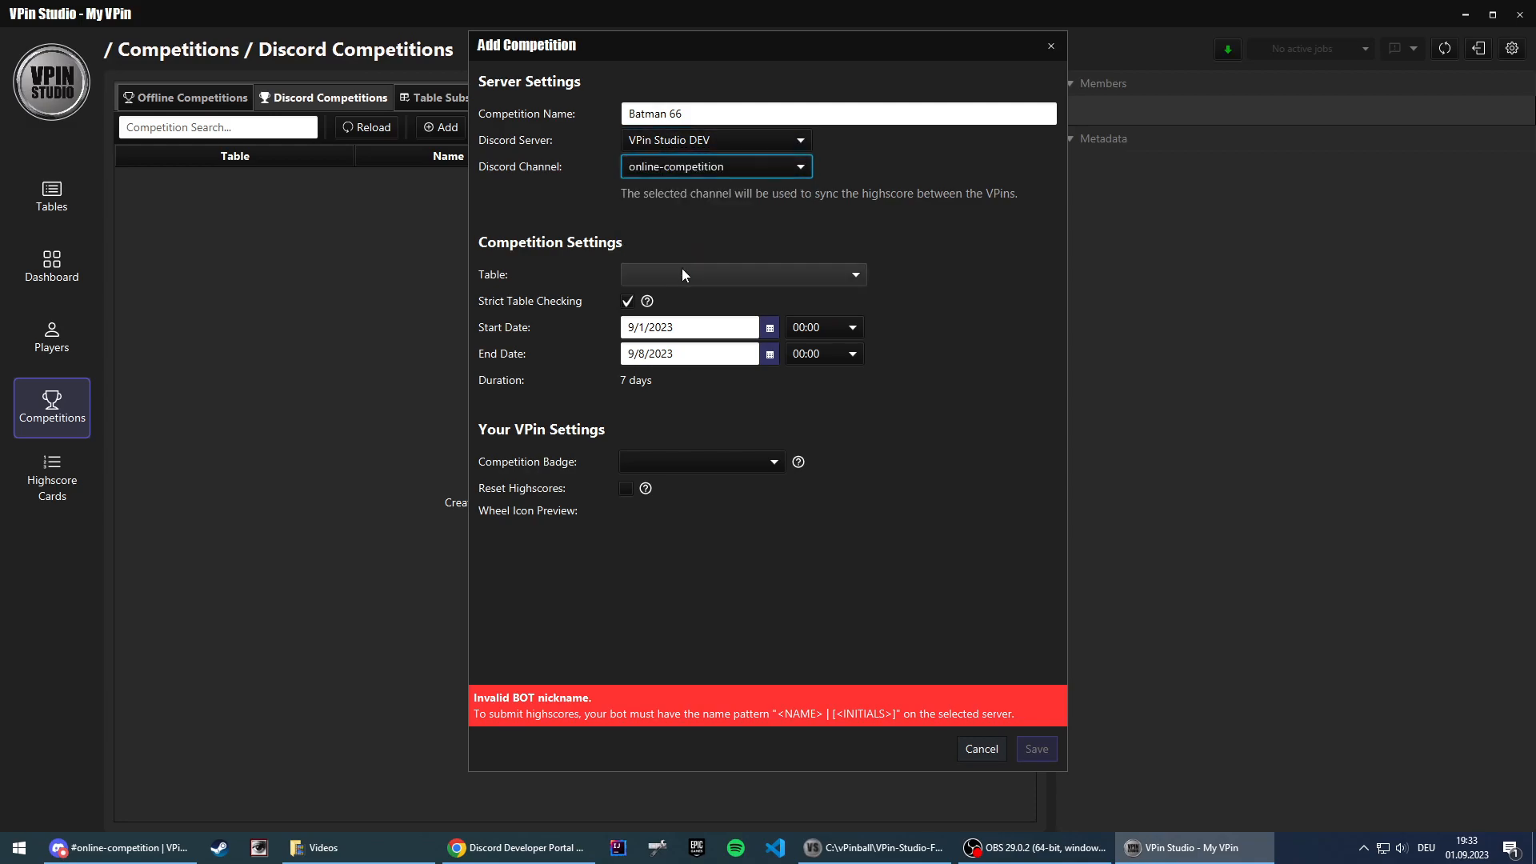
left_click(682, 275)
left_click_drag(980, 310, 981, 336)
left_click(723, 442)
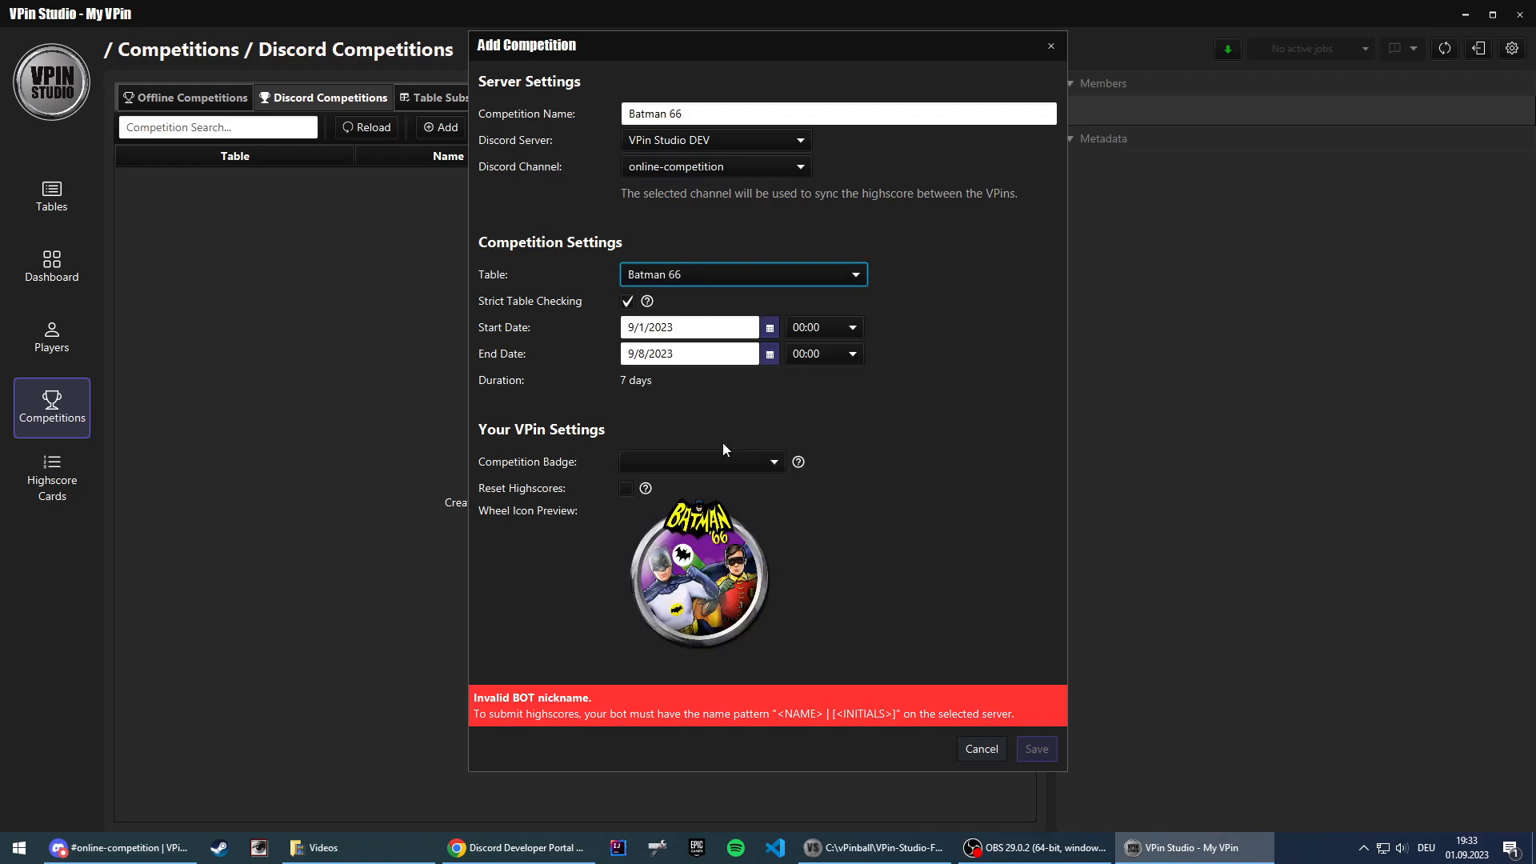
left_click(626, 487)
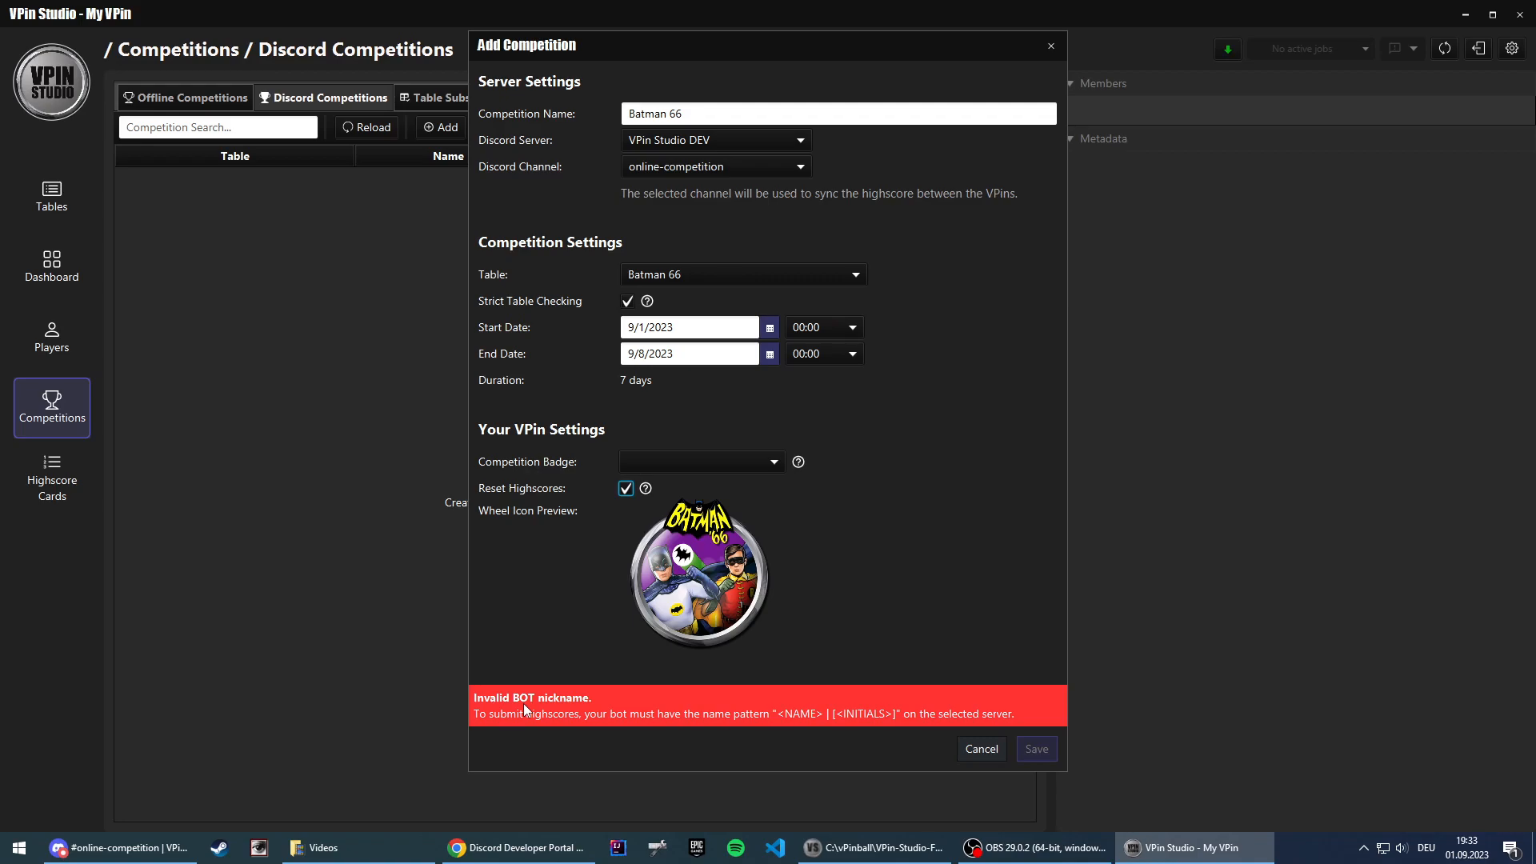
Step: Switch to Discord and change the Syd YT Bot's nickname on the VPin Studio DEV server to "Syd YT Bot | [SYD]"
left_click(120, 847)
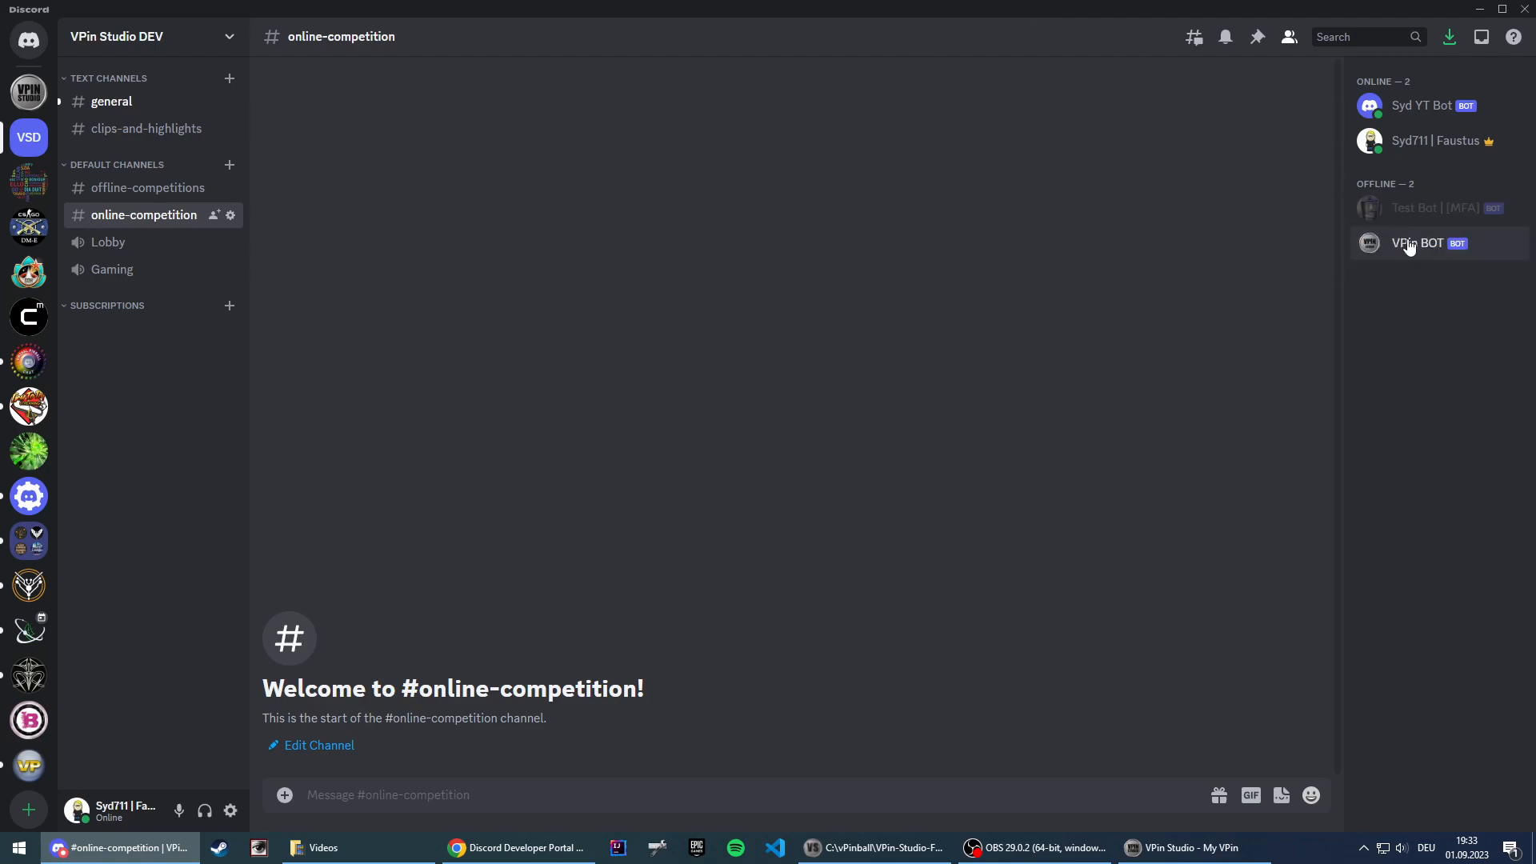
right_click(1408, 110)
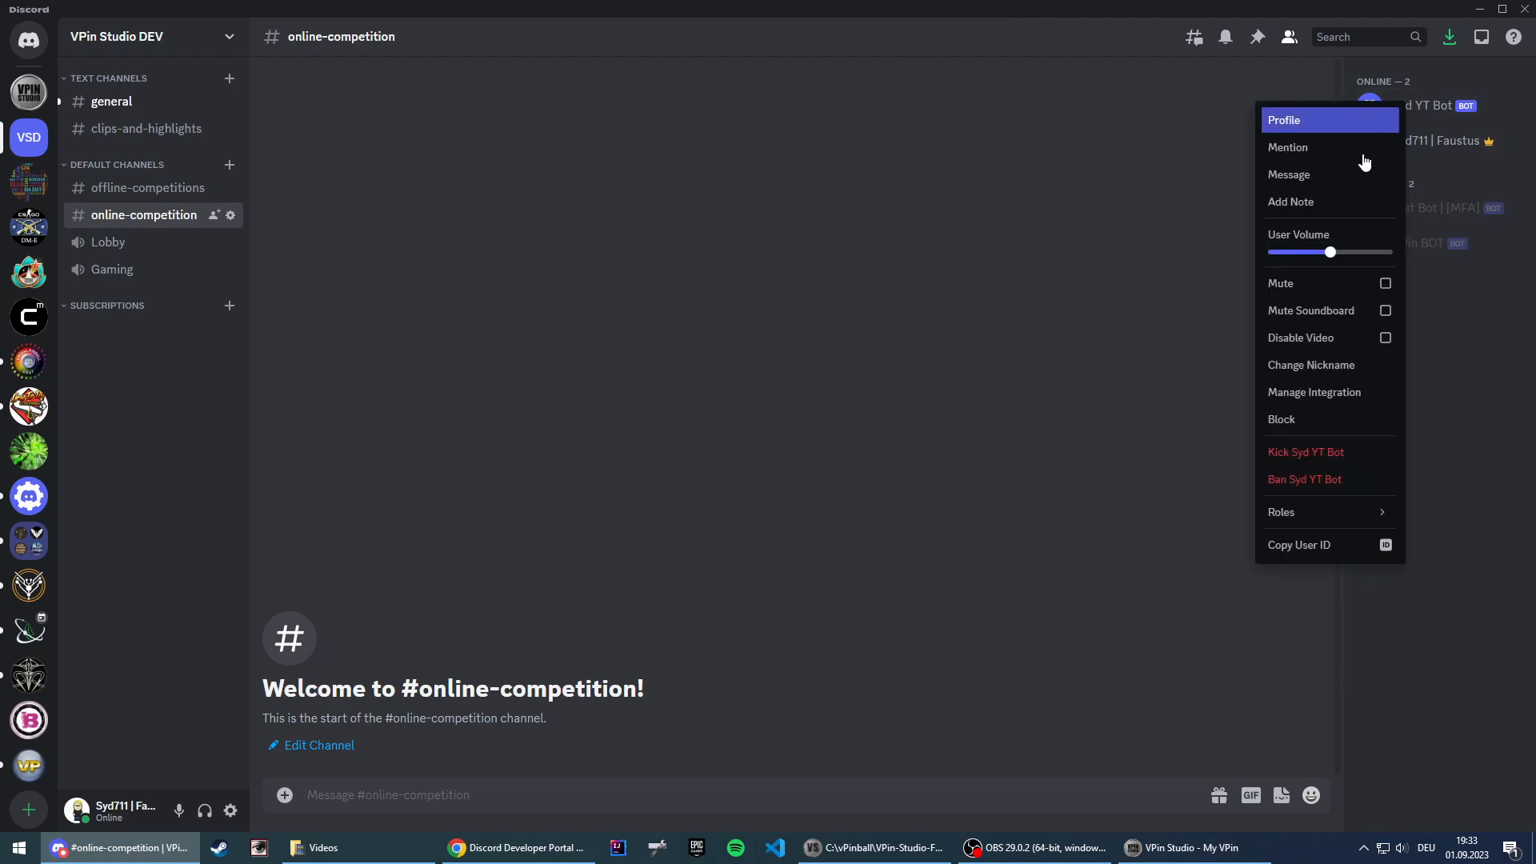
left_click(1328, 365)
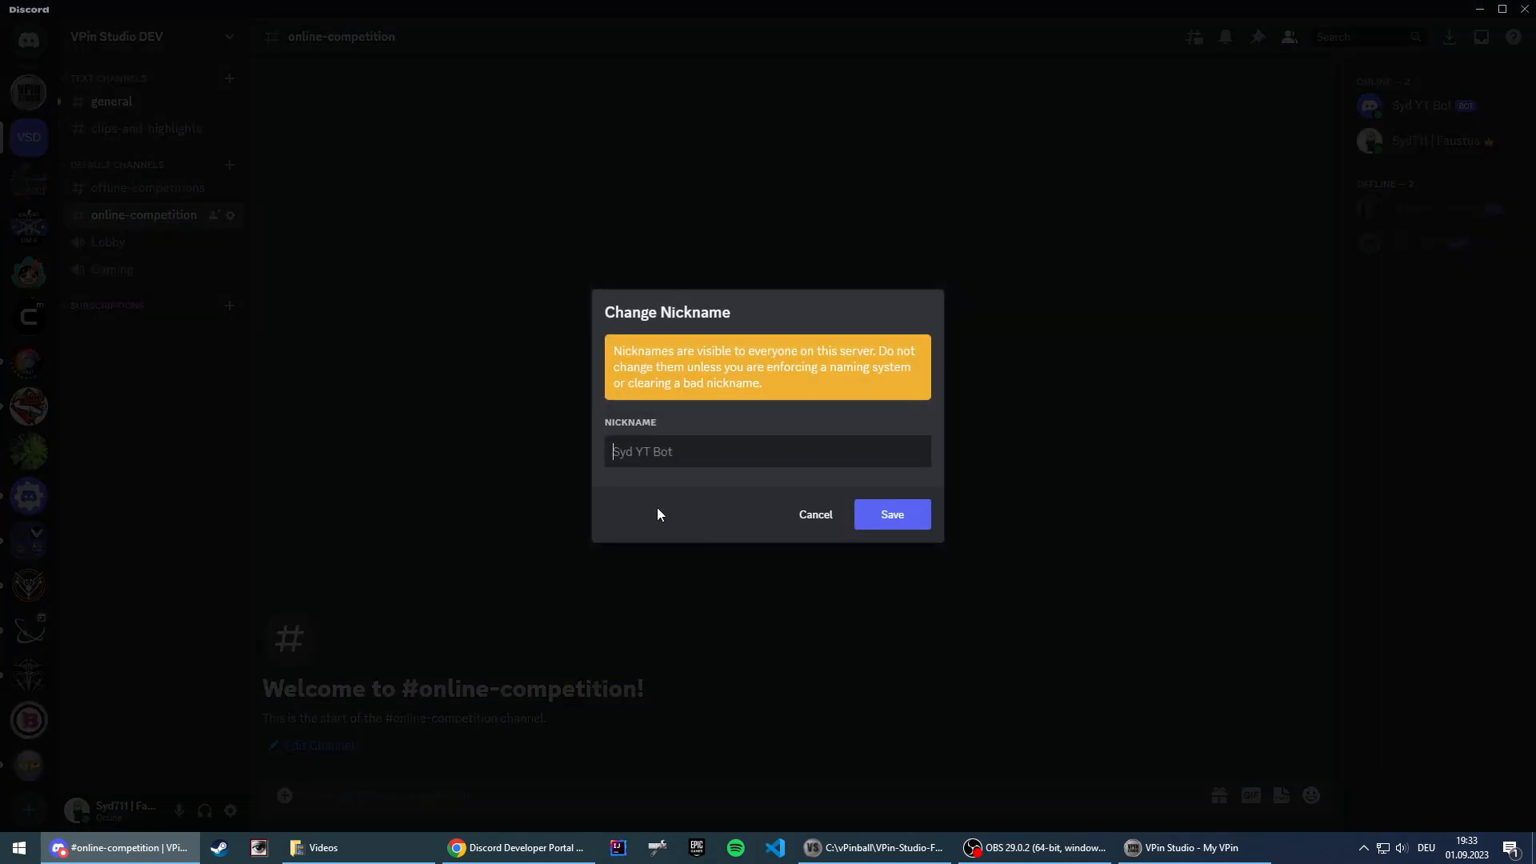
type("Syd YT Bot []Y")
key("BackSpace")
type("SYD")
left_click(888, 512)
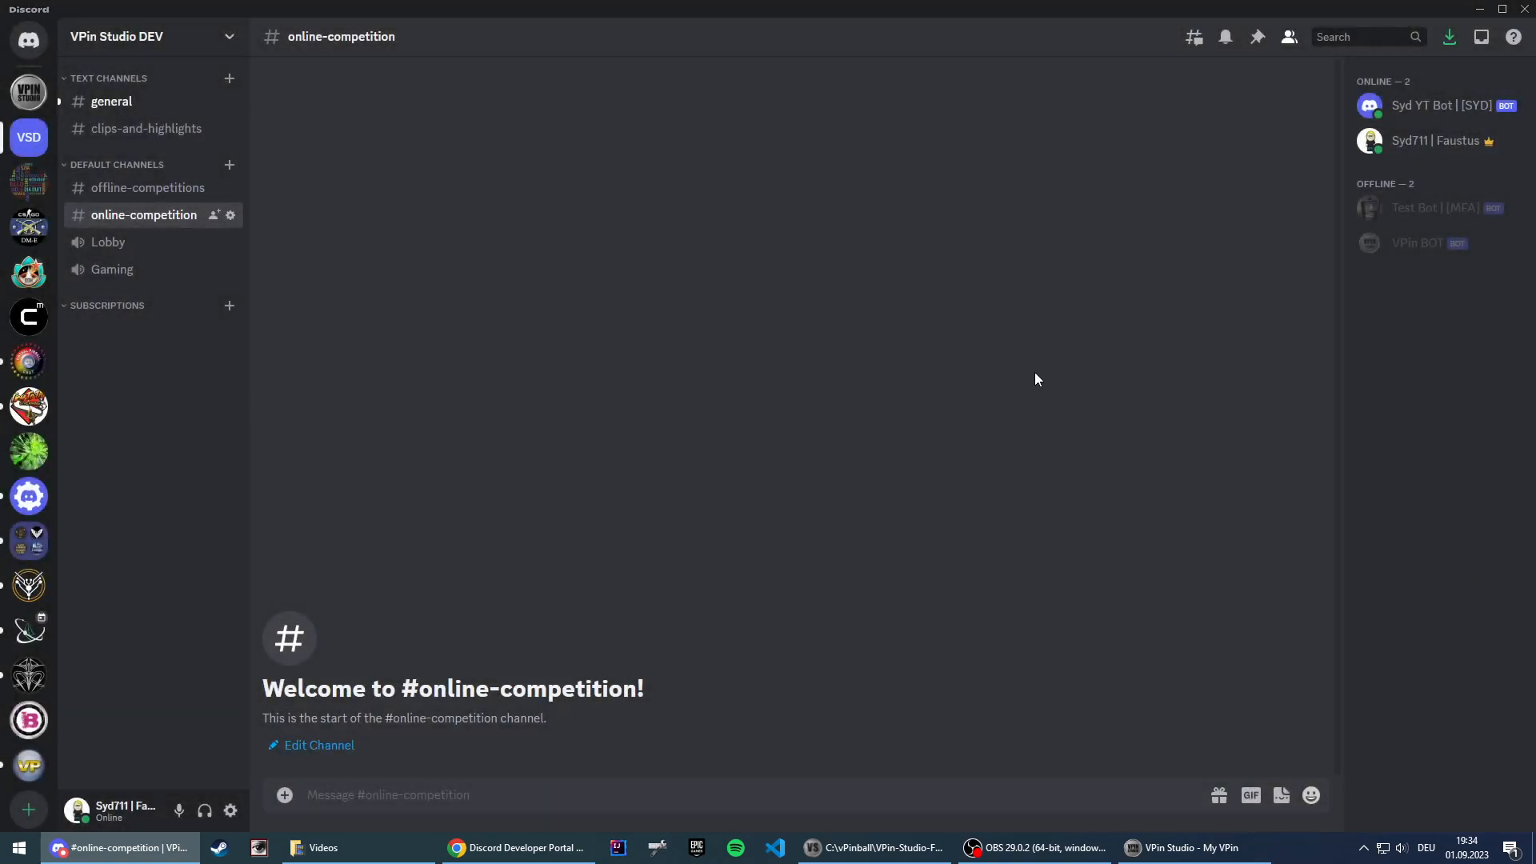
Step: Switch back to VPin Studio and discard the unsaved competition
left_click(850, 847)
left_click(1160, 846)
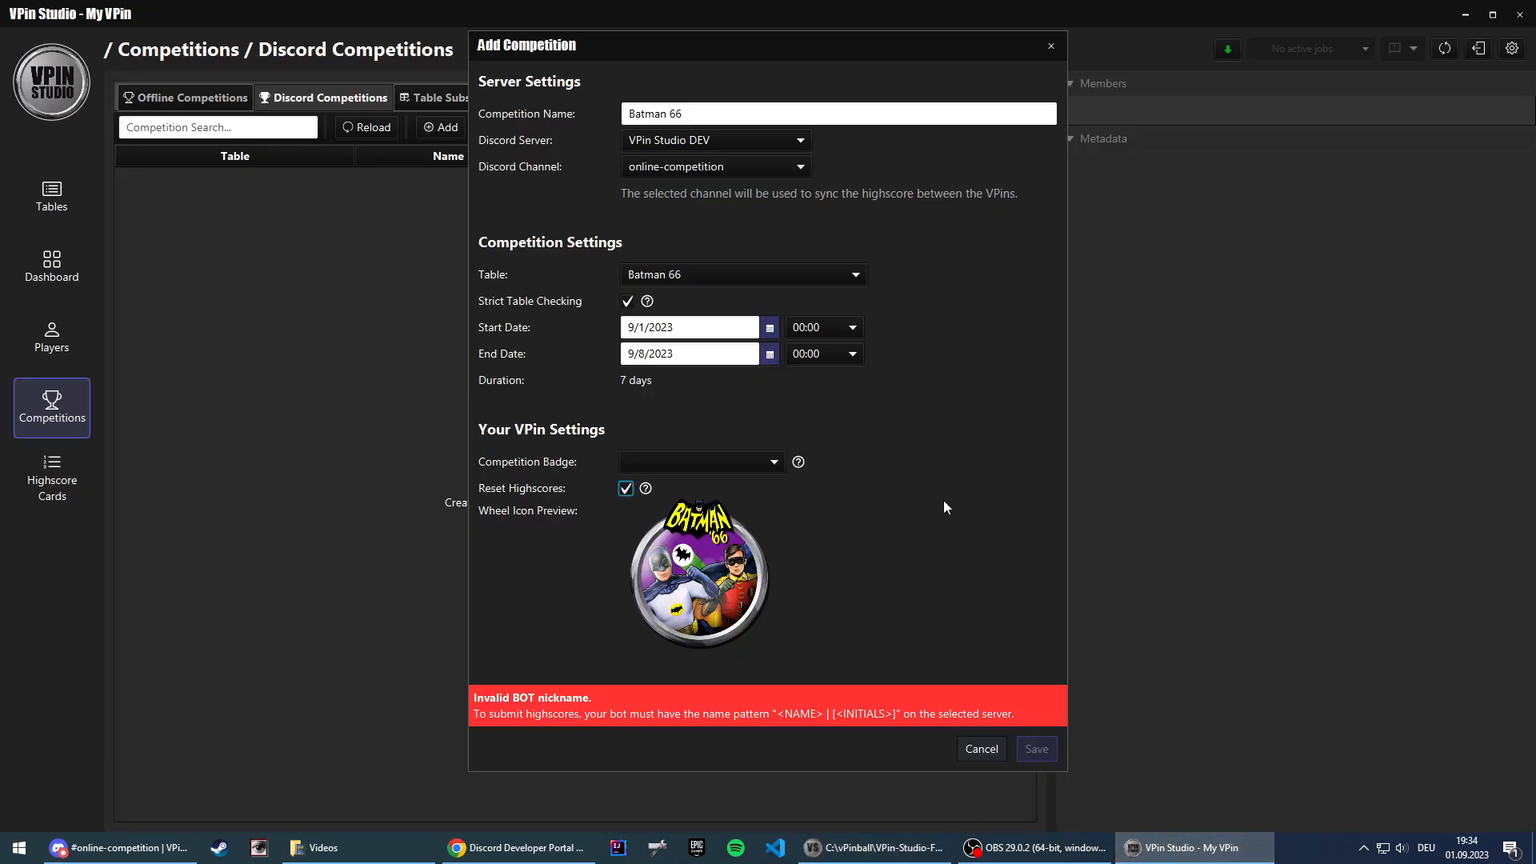
left_click(984, 752)
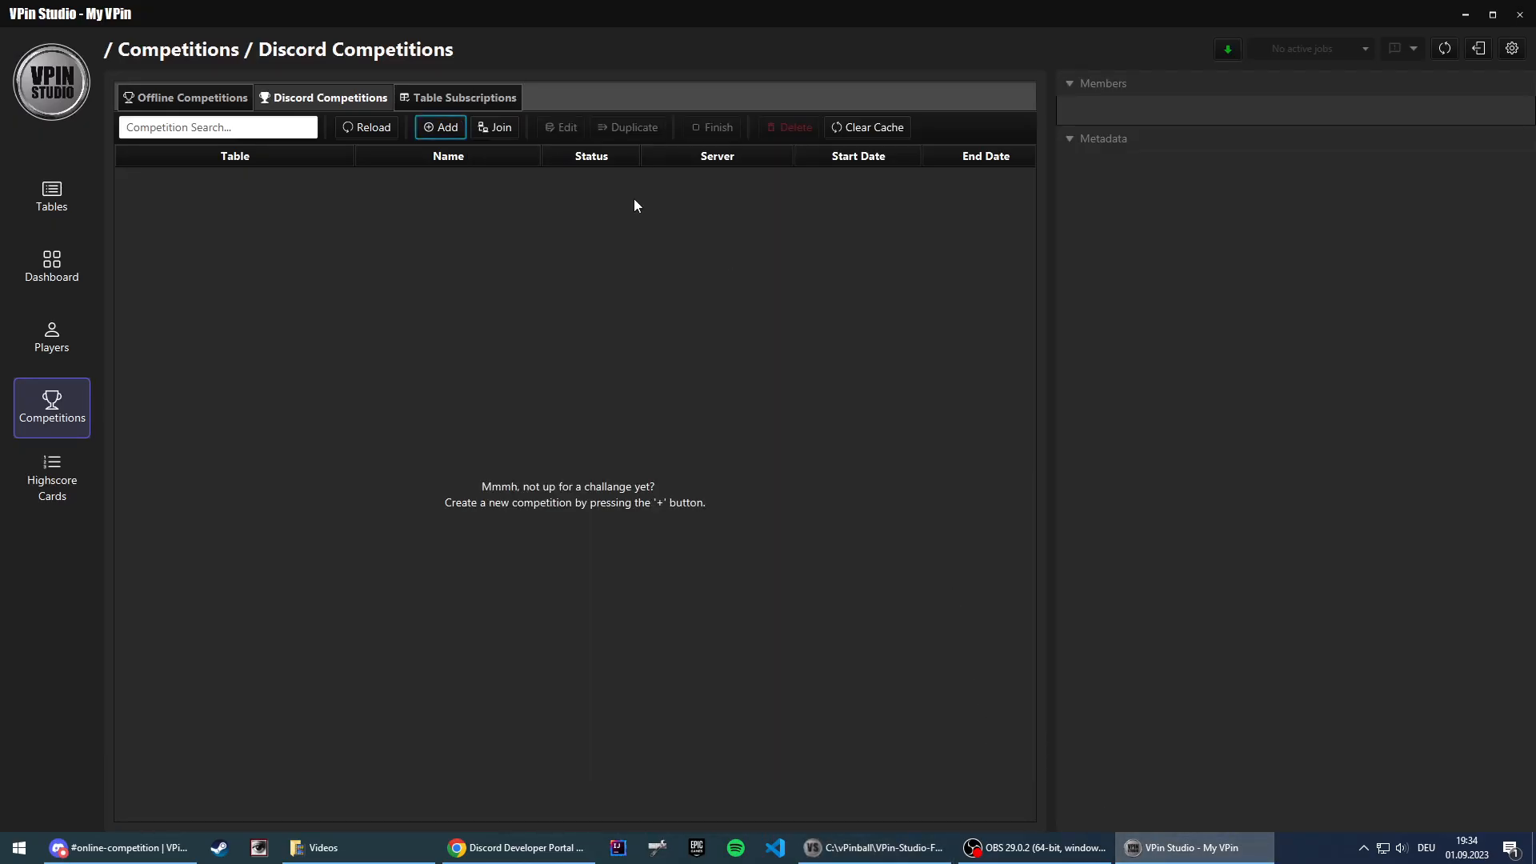
Step: Start a new Discord competition and name it "Batman 66"
left_click(442, 130)
left_click_drag(732, 113, 637, 113)
type("batman")
key("Home")
key("Delete")
type("B")
key("End")
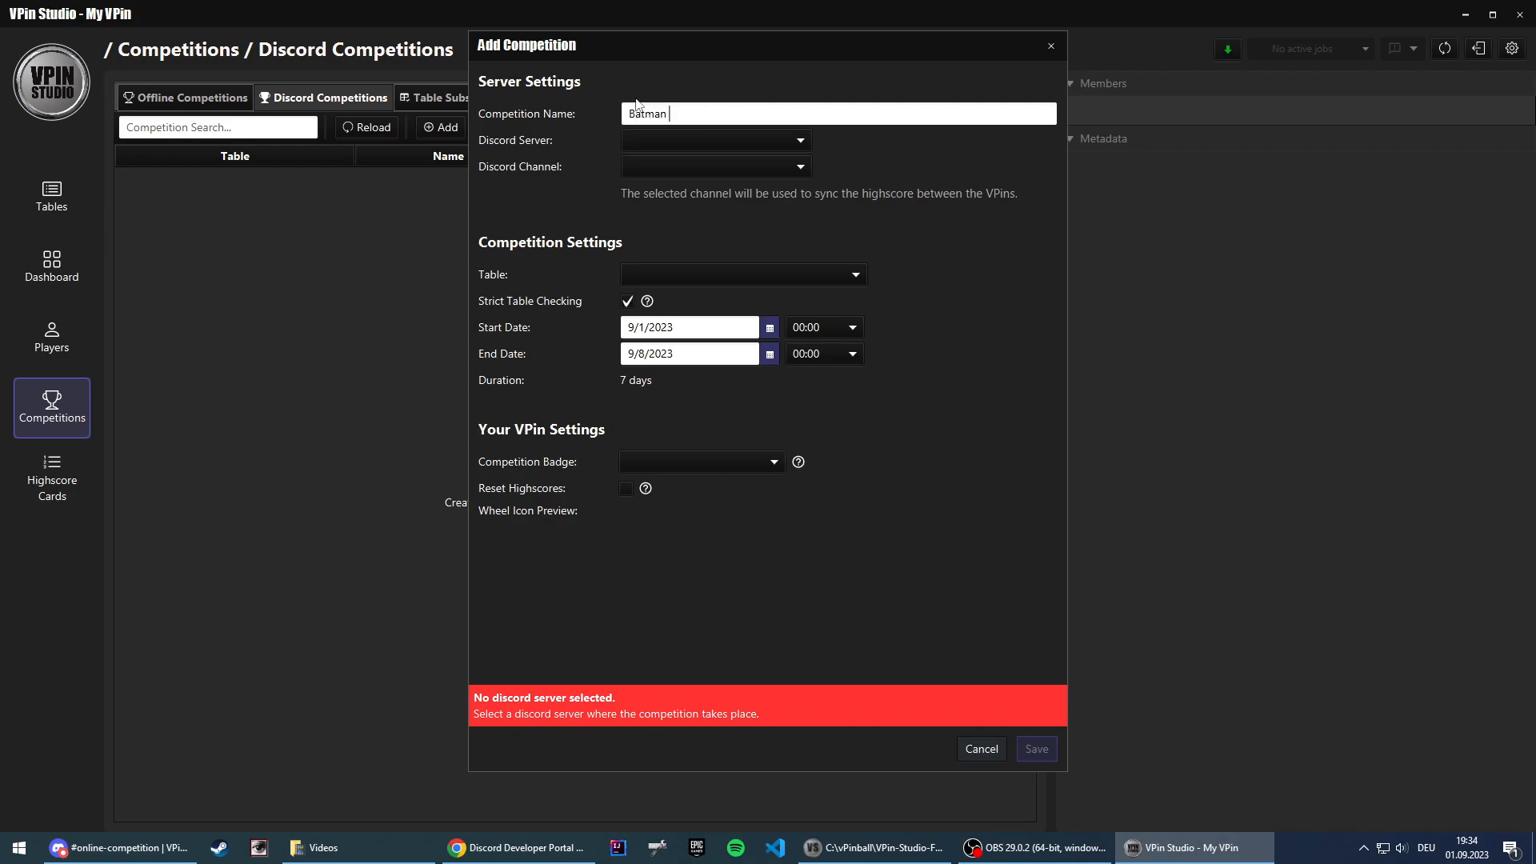
type("66")
Step: Set the competition's Discord server to VPin Studio DEV and its channel to online-competition
left_click(674, 137)
left_click(684, 160)
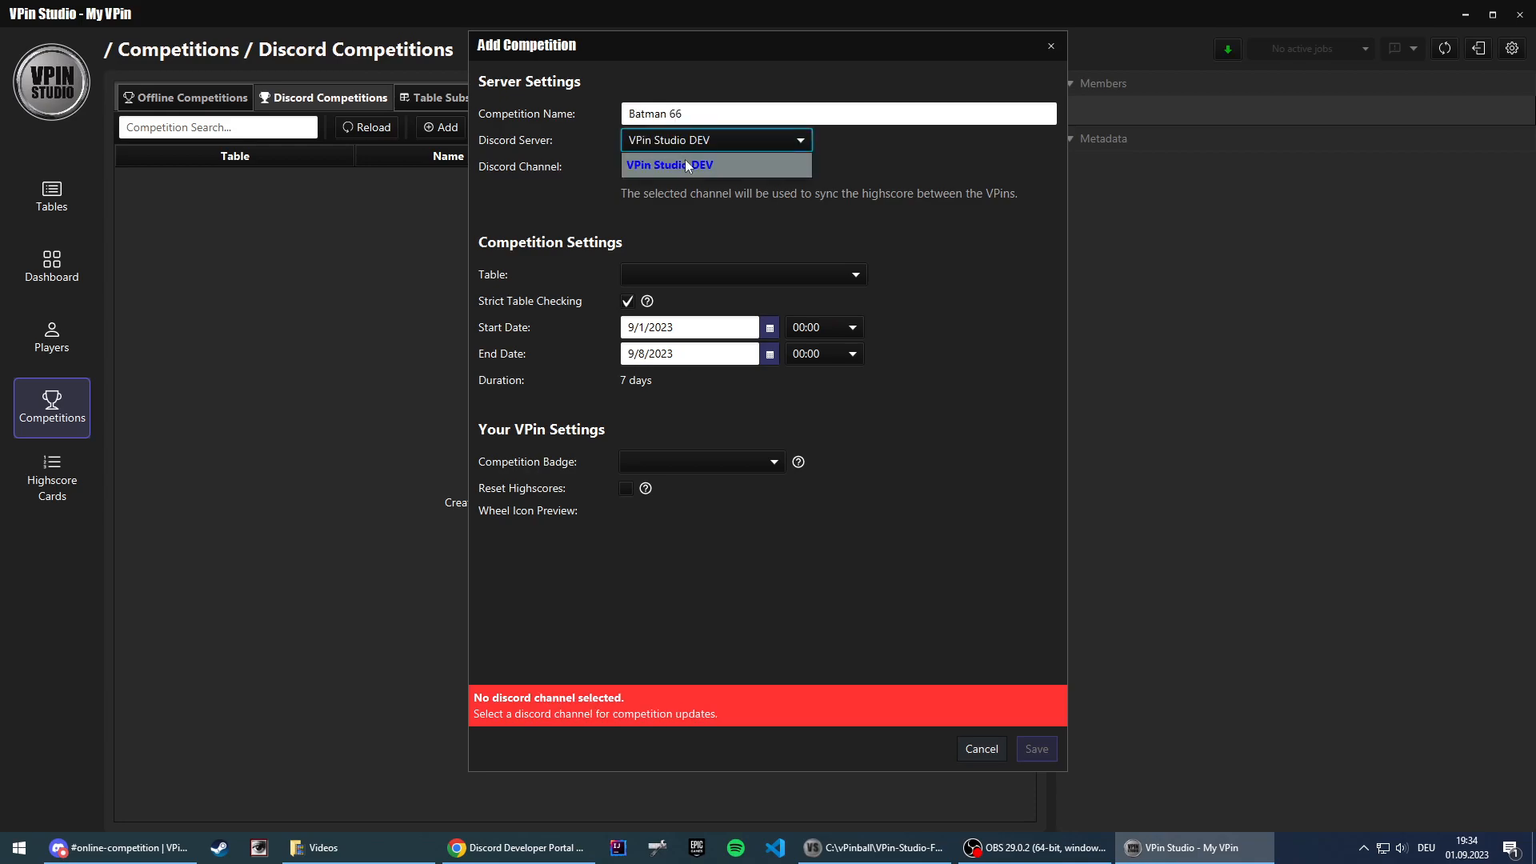
left_click(701, 170)
left_click(724, 197)
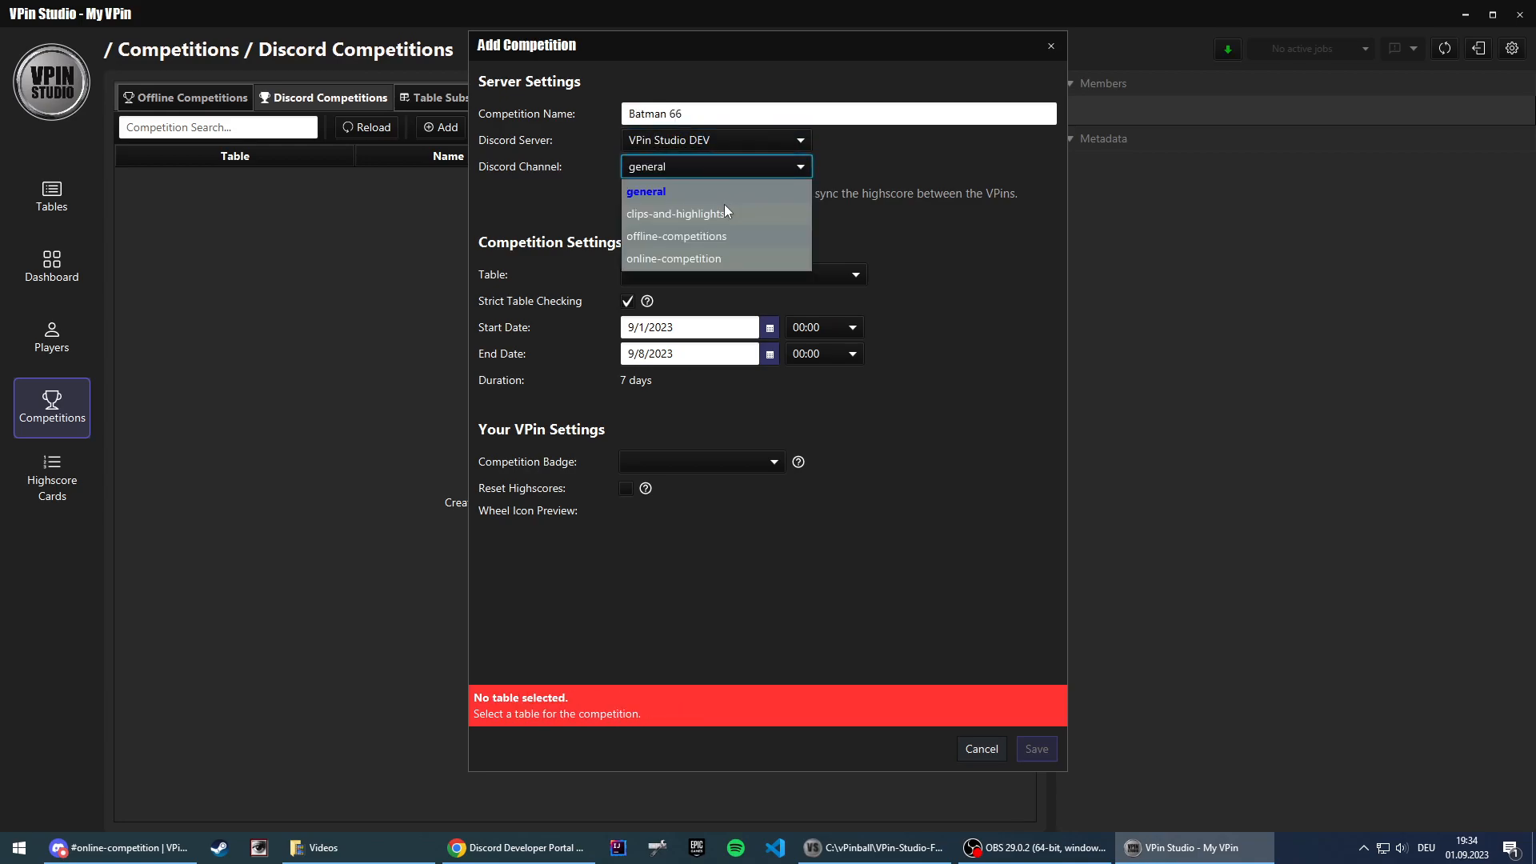
left_click(704, 167)
left_click(675, 208)
Step: Choose the Batman 66 table for the competition, enable the highscore reset, and save the competition
left_click(696, 272)
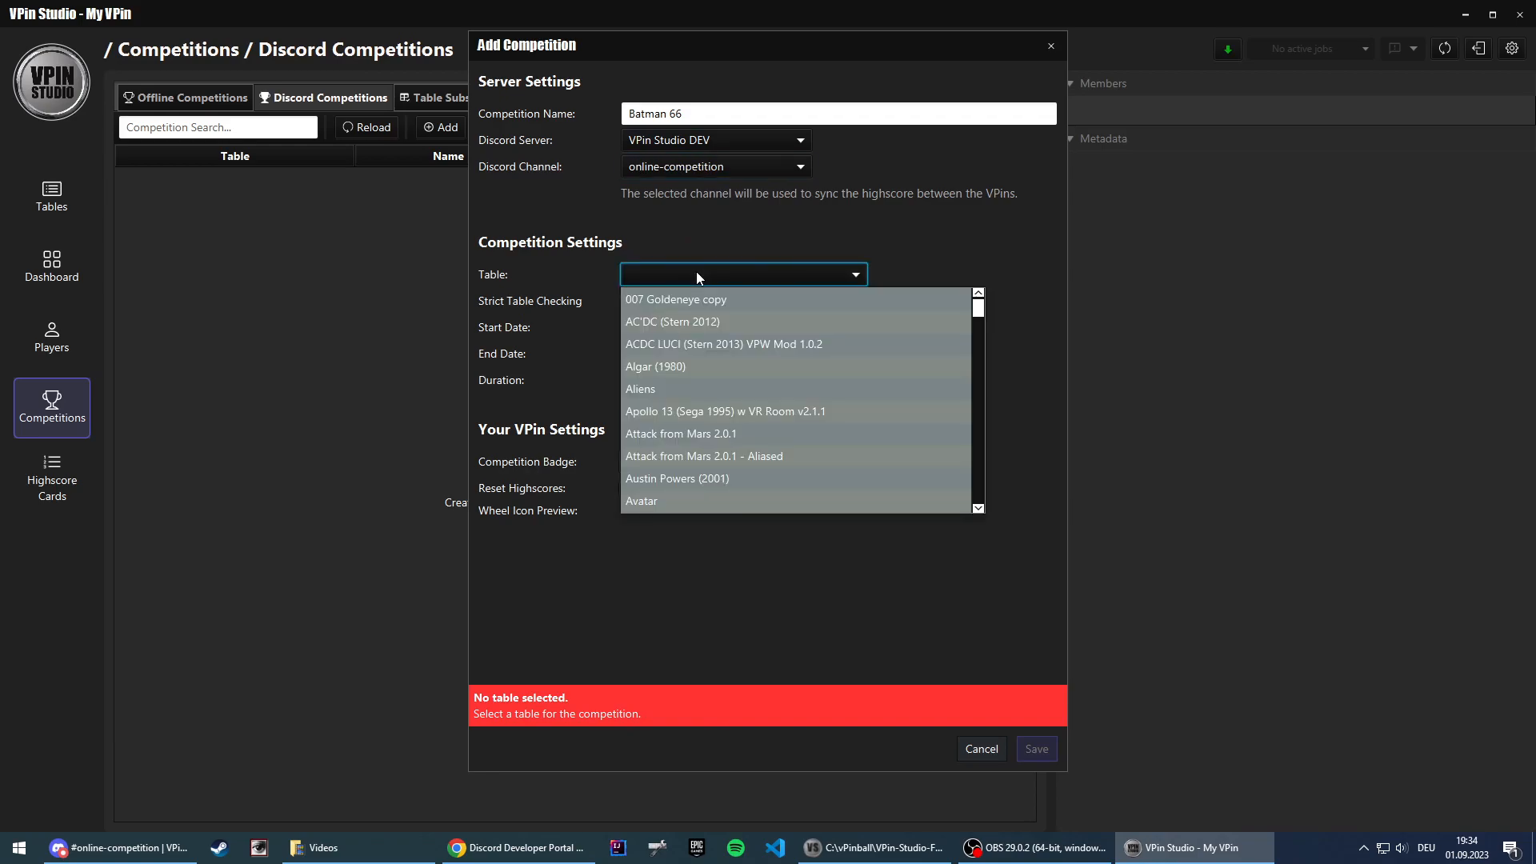
left_click_drag(978, 310, 981, 324)
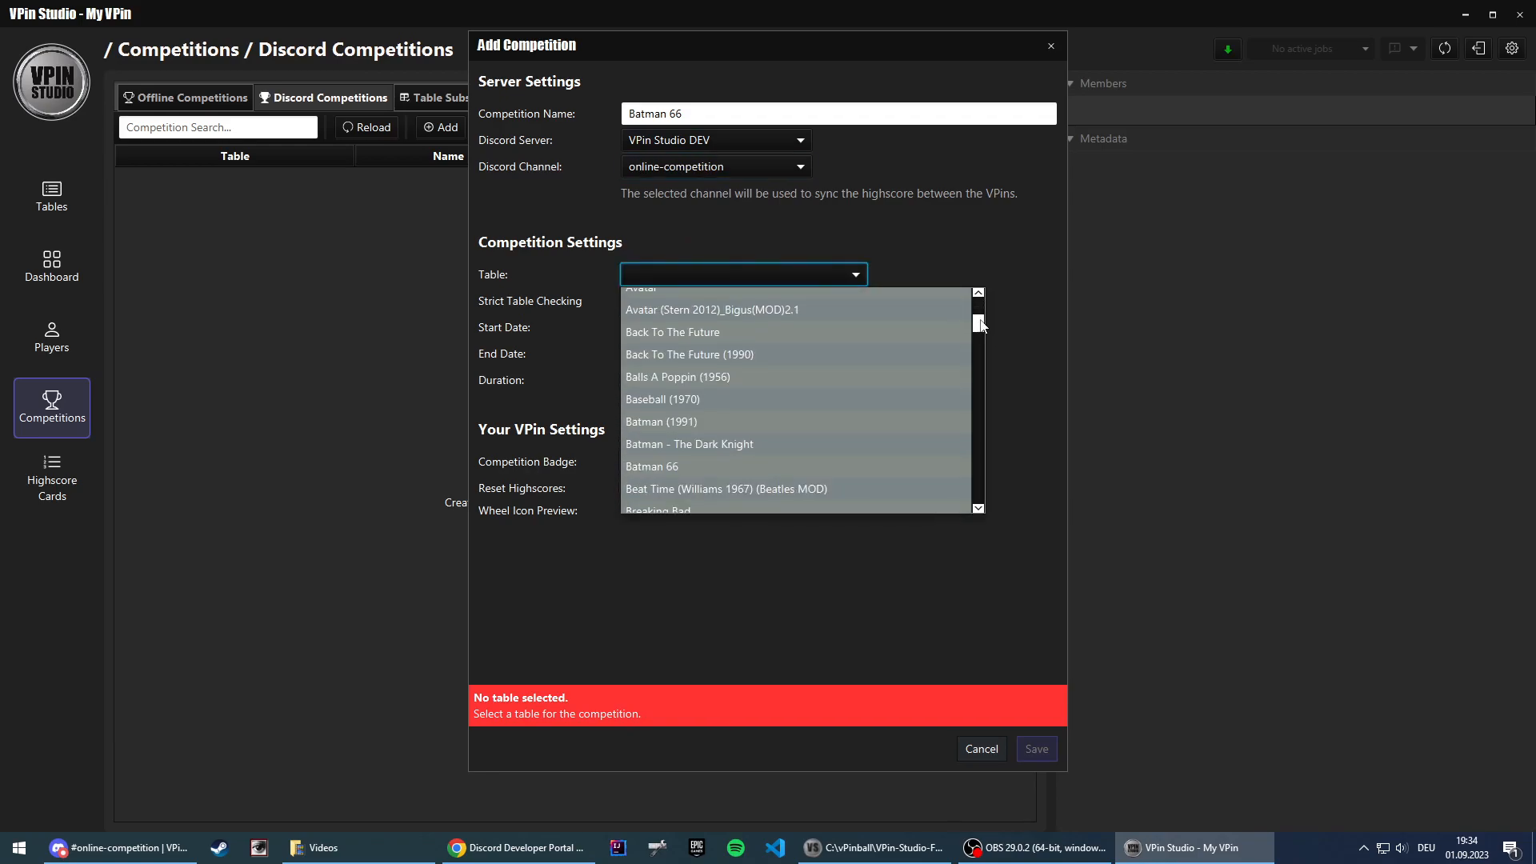
left_click(672, 466)
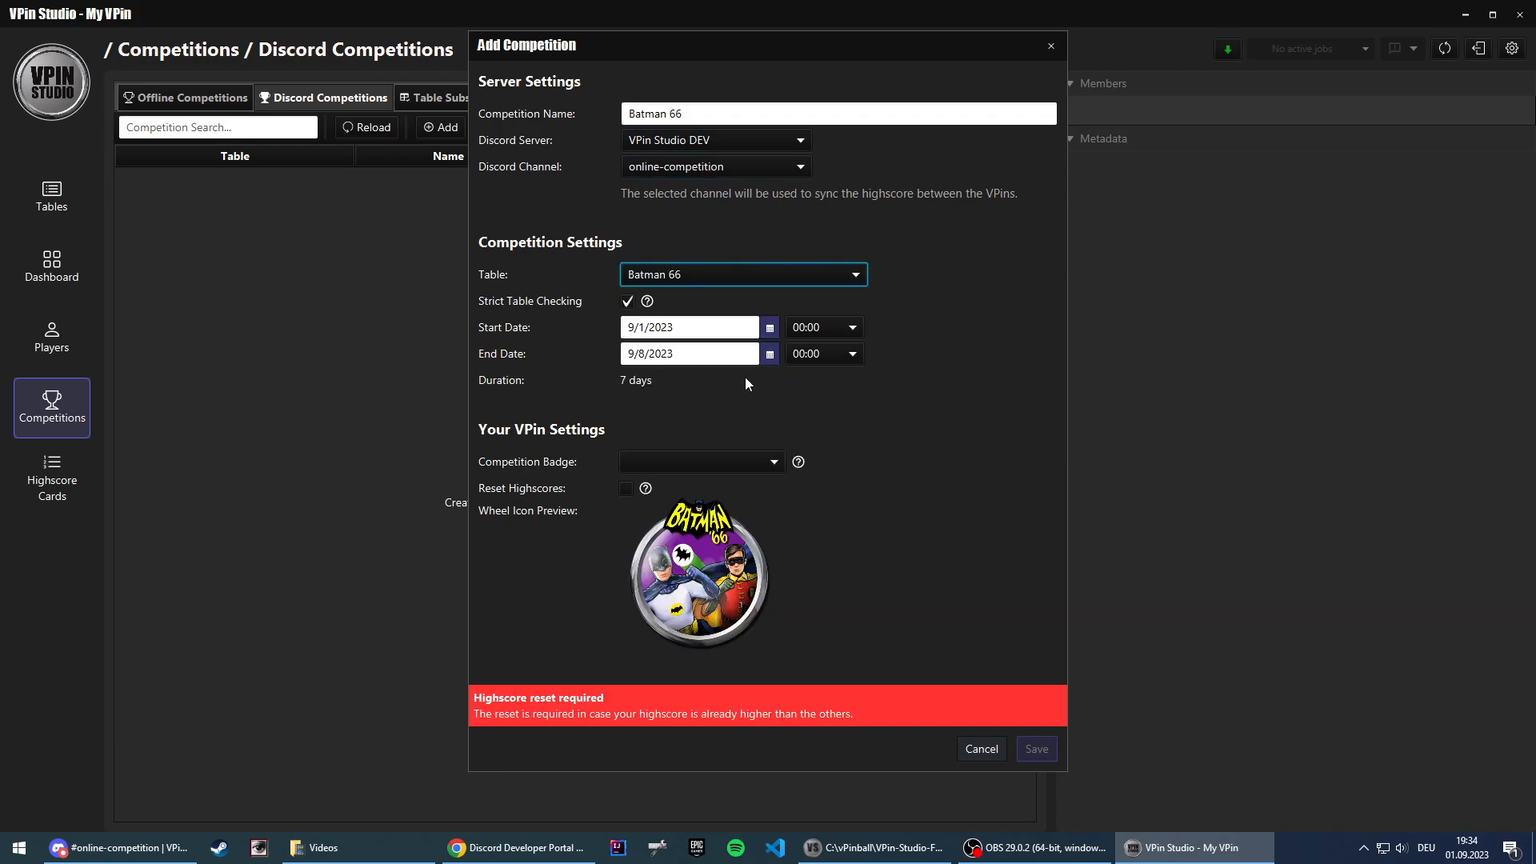
left_click(626, 488)
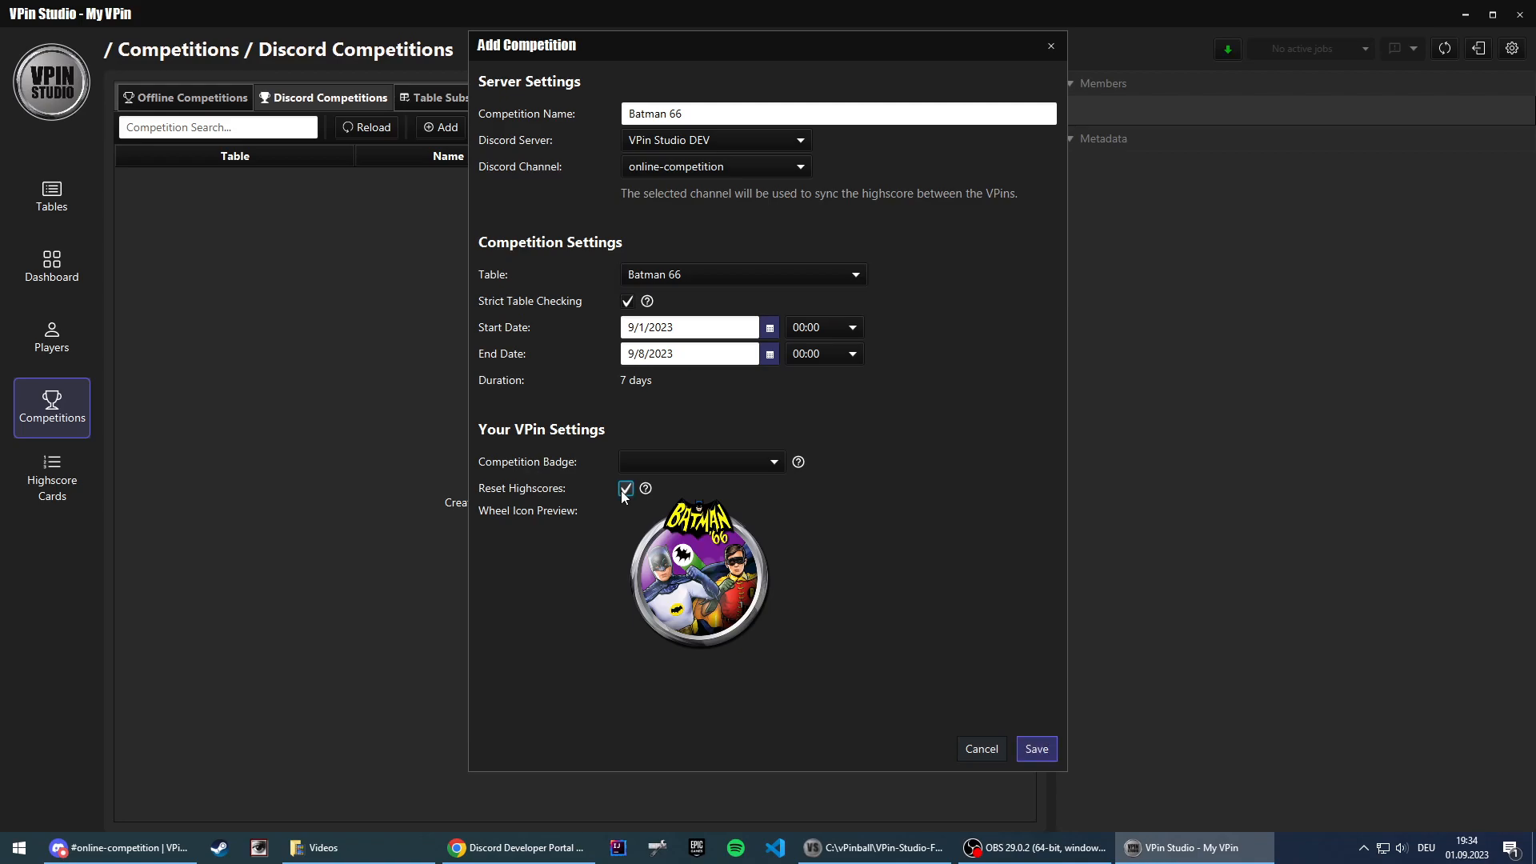
left_click(1037, 749)
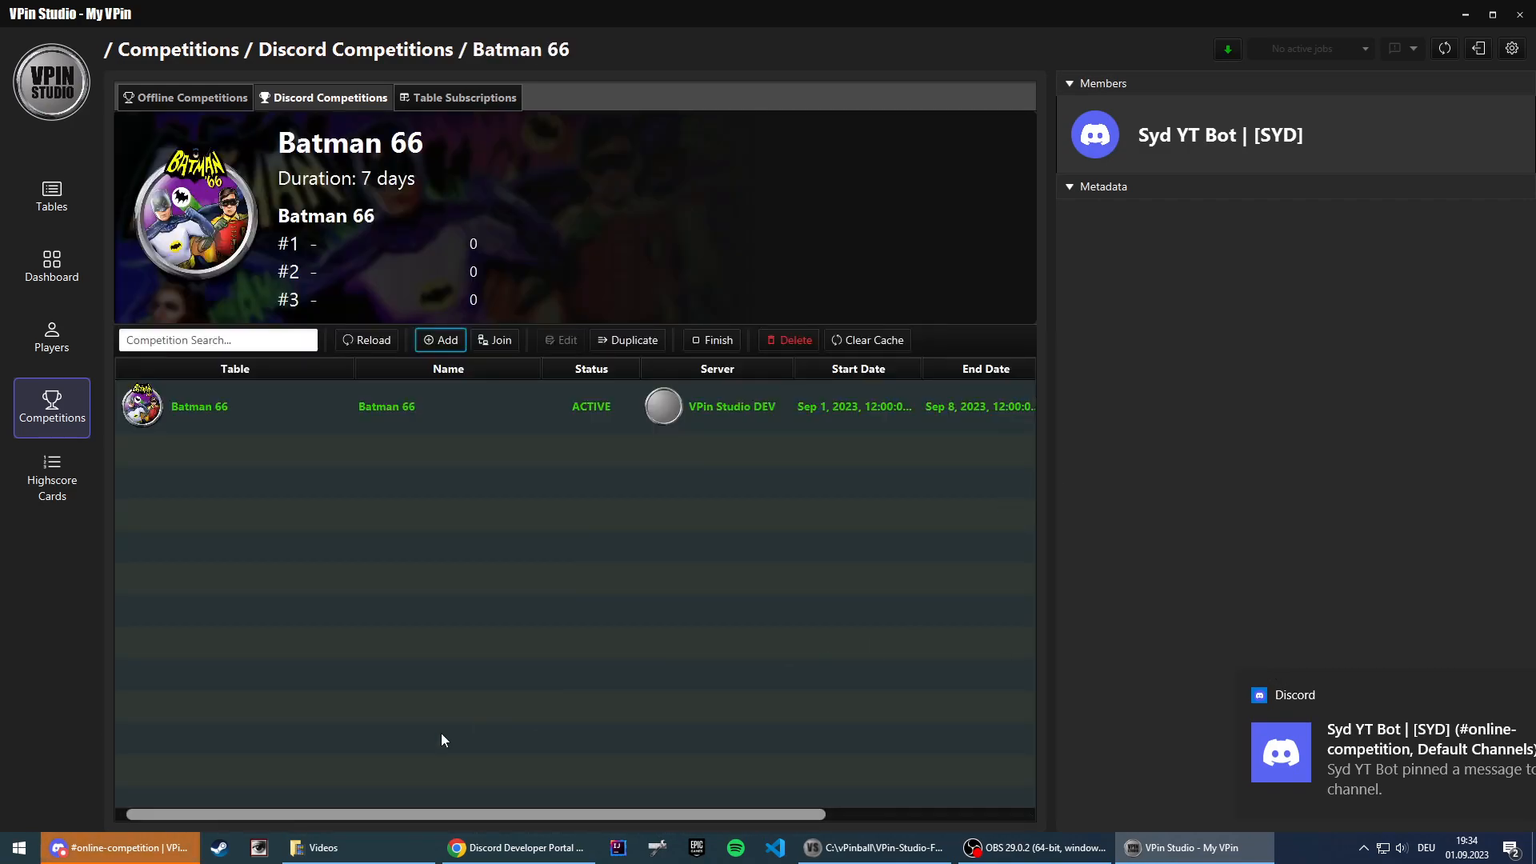
Step: Check the new competition's announcement in Discord's online-competition channel, and return to VPin Studio
left_click(126, 856)
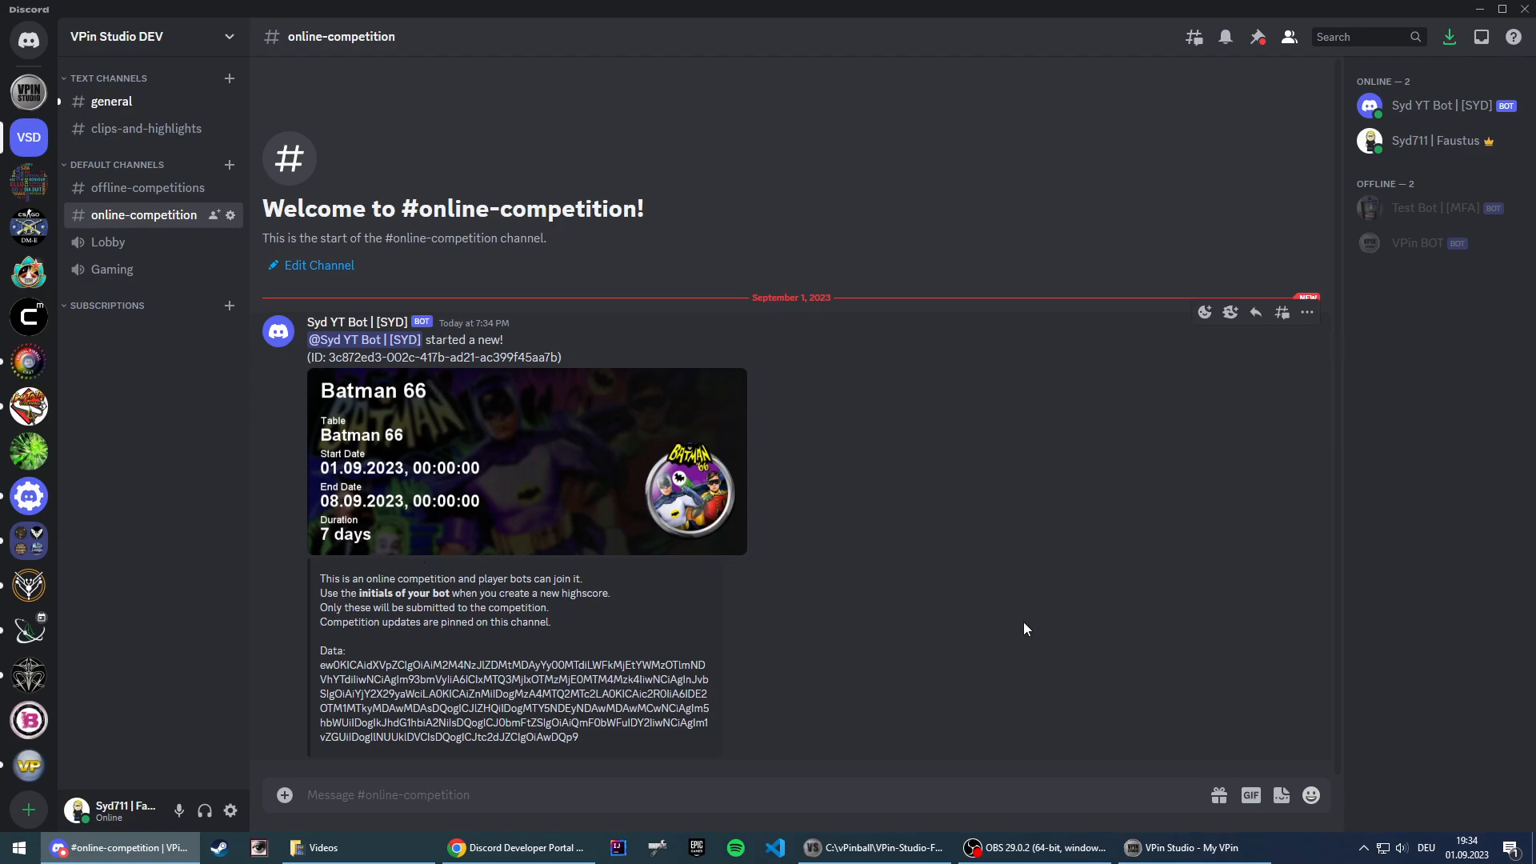
left_click(1181, 854)
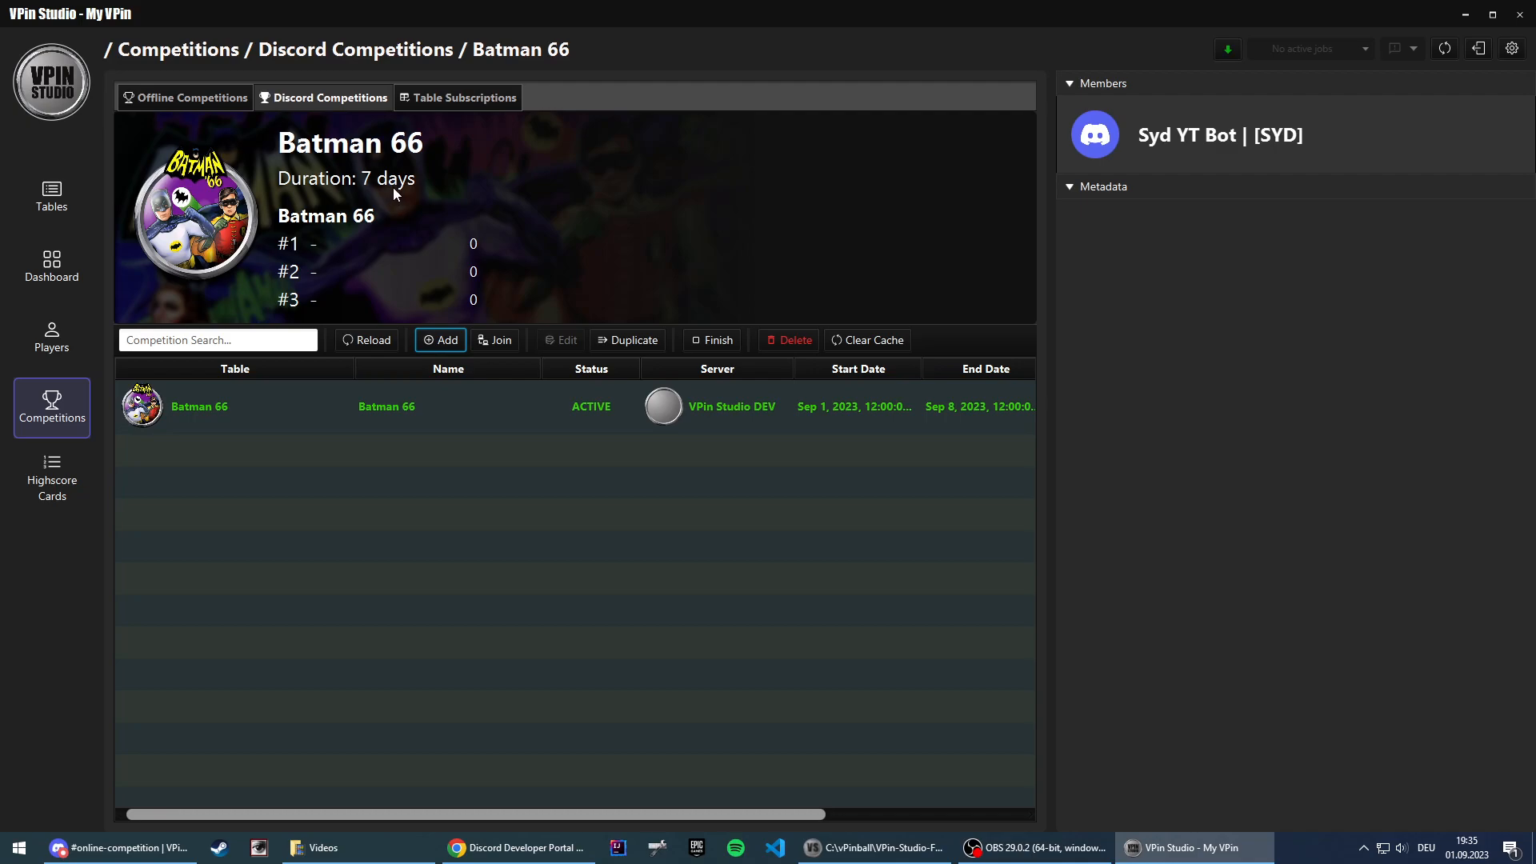
Step: Add a table subscription for the Batman 66 table without resetting its highscores
left_click(437, 101)
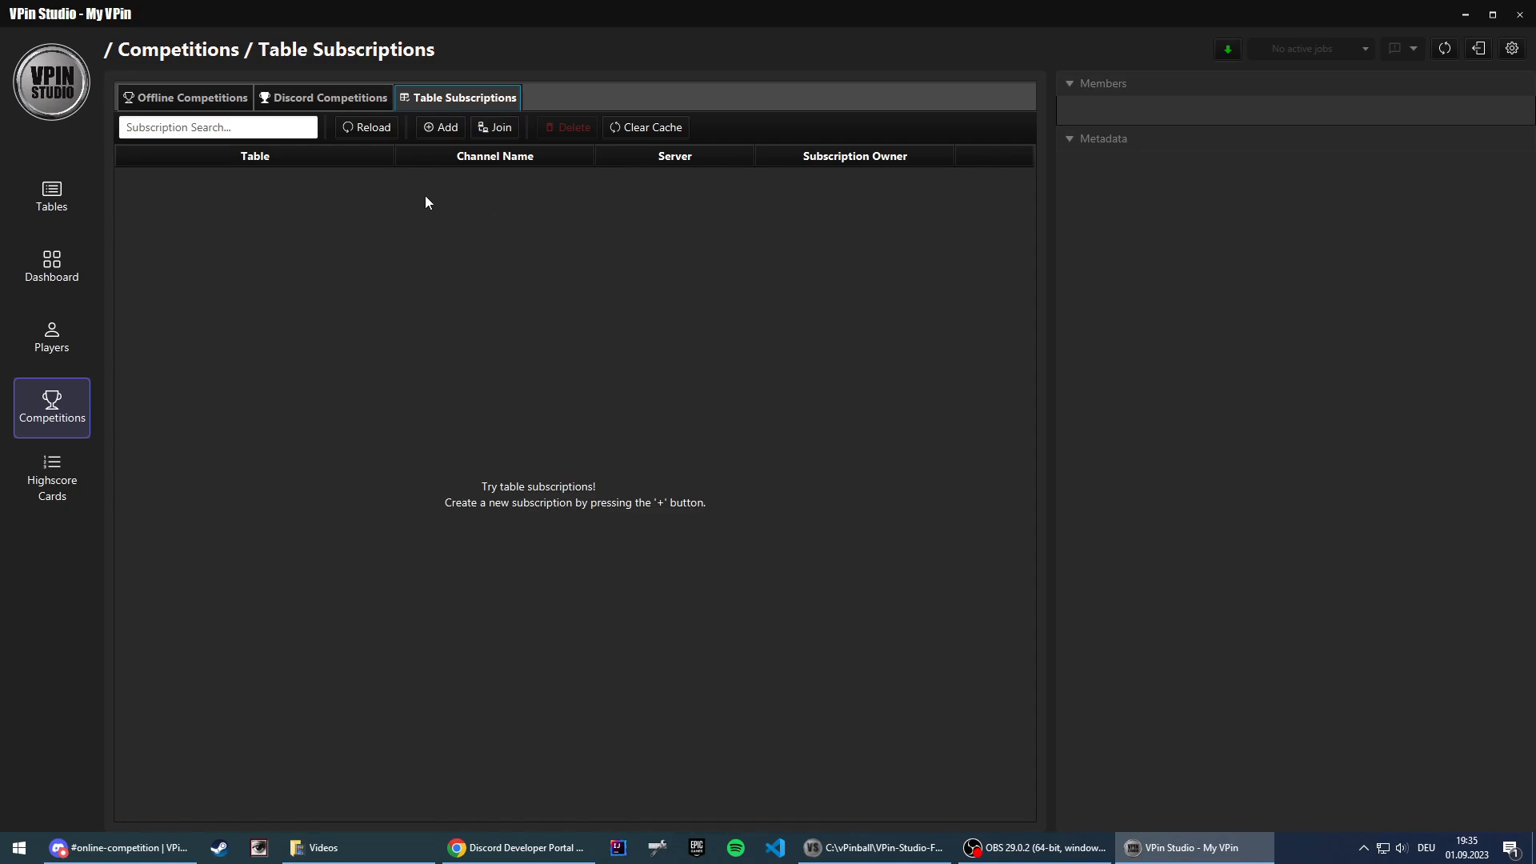
left_click(438, 130)
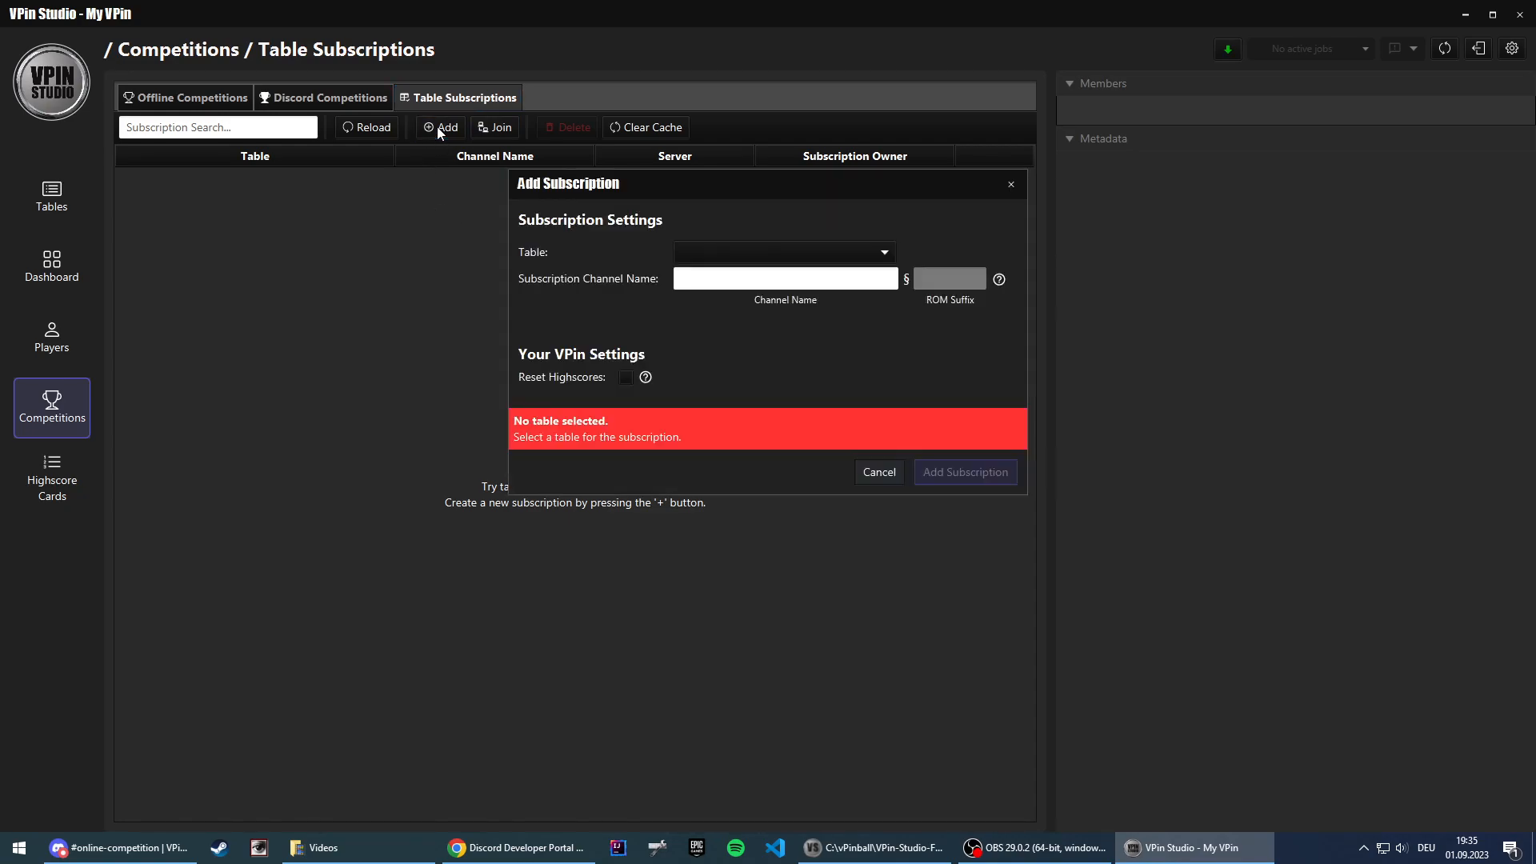
left_click(801, 260)
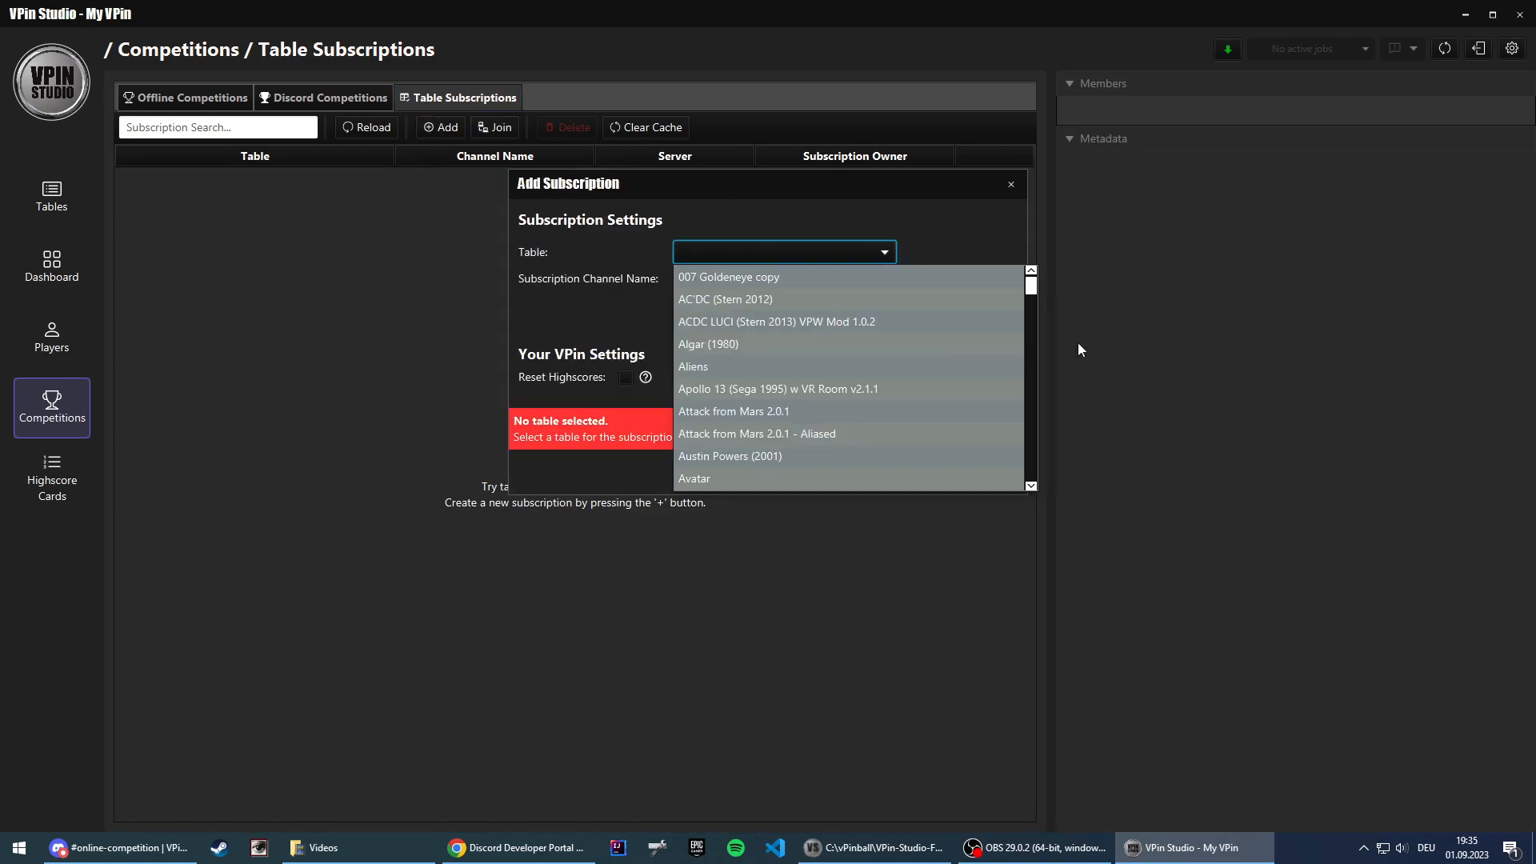
left_click_drag(1031, 284, 1032, 314)
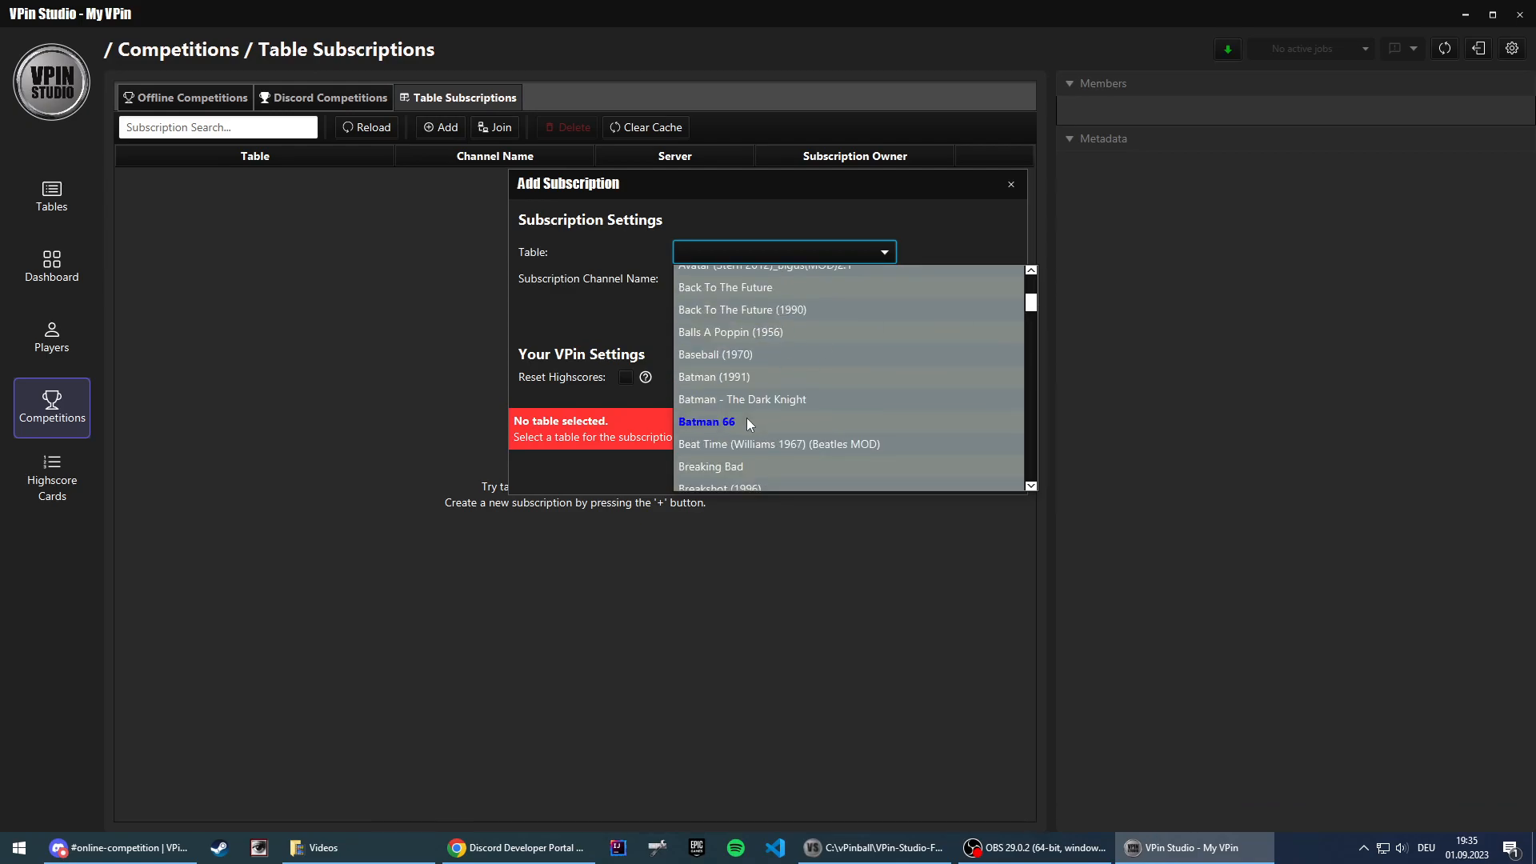
left_click(740, 332)
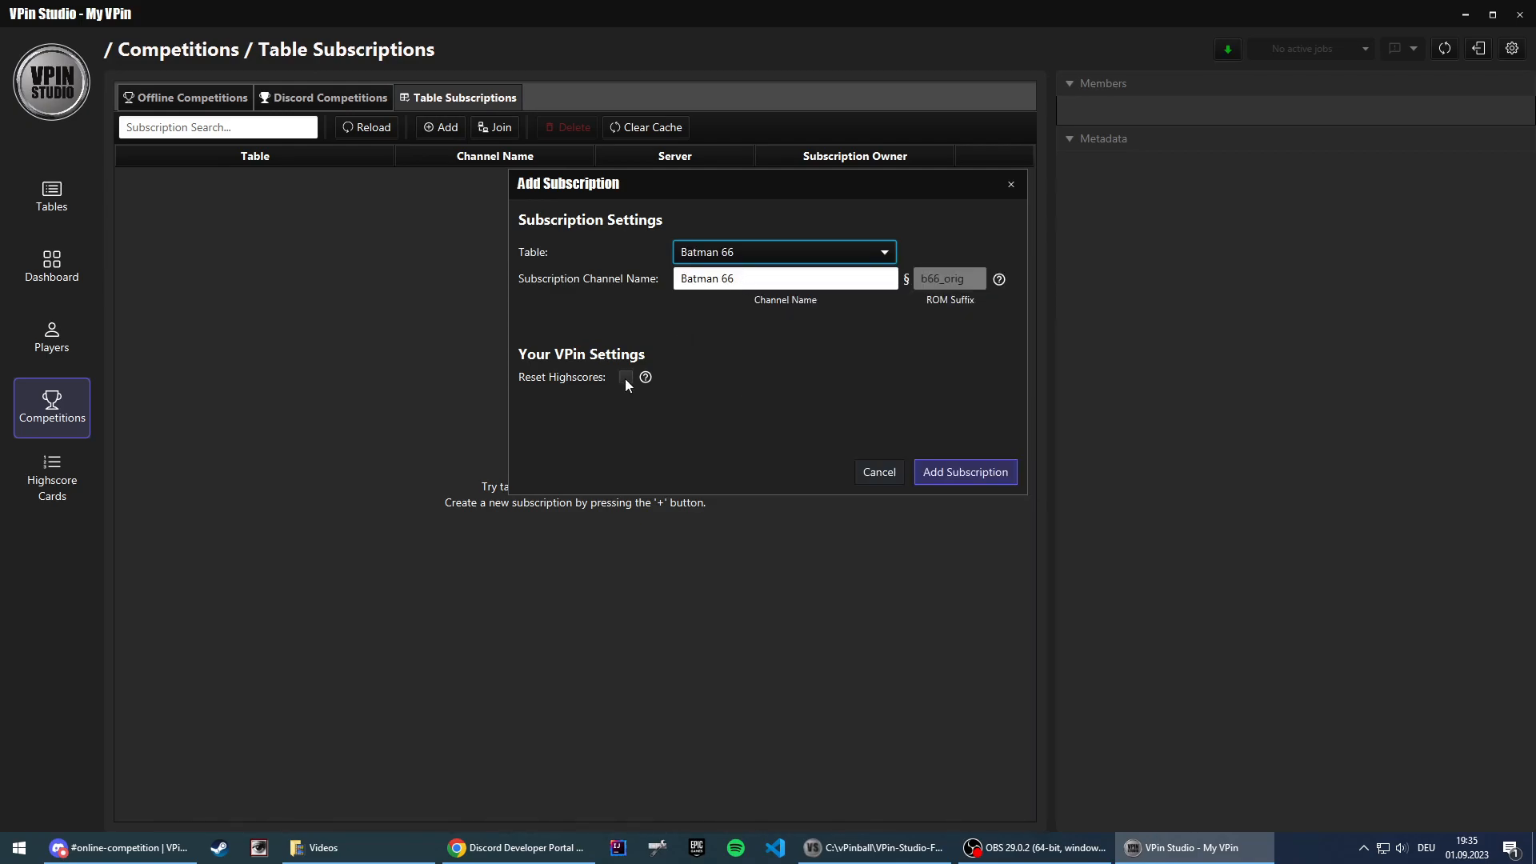
left_click(984, 476)
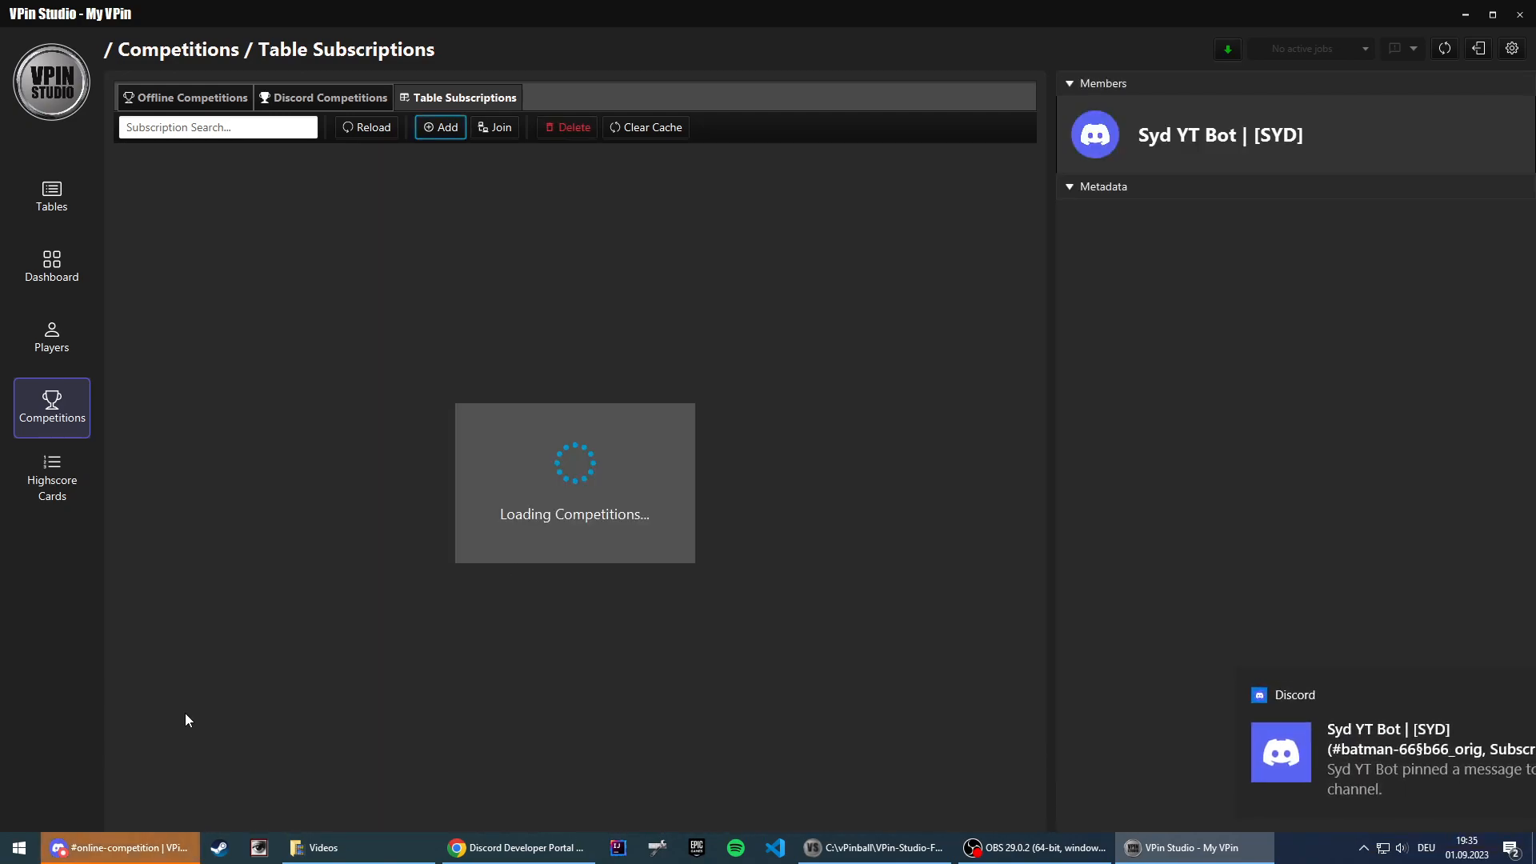
Step: Check the Batman 66 subscription channel on VPin Studio DEV in Discord, and go back to the online-competition channel
left_click(116, 848)
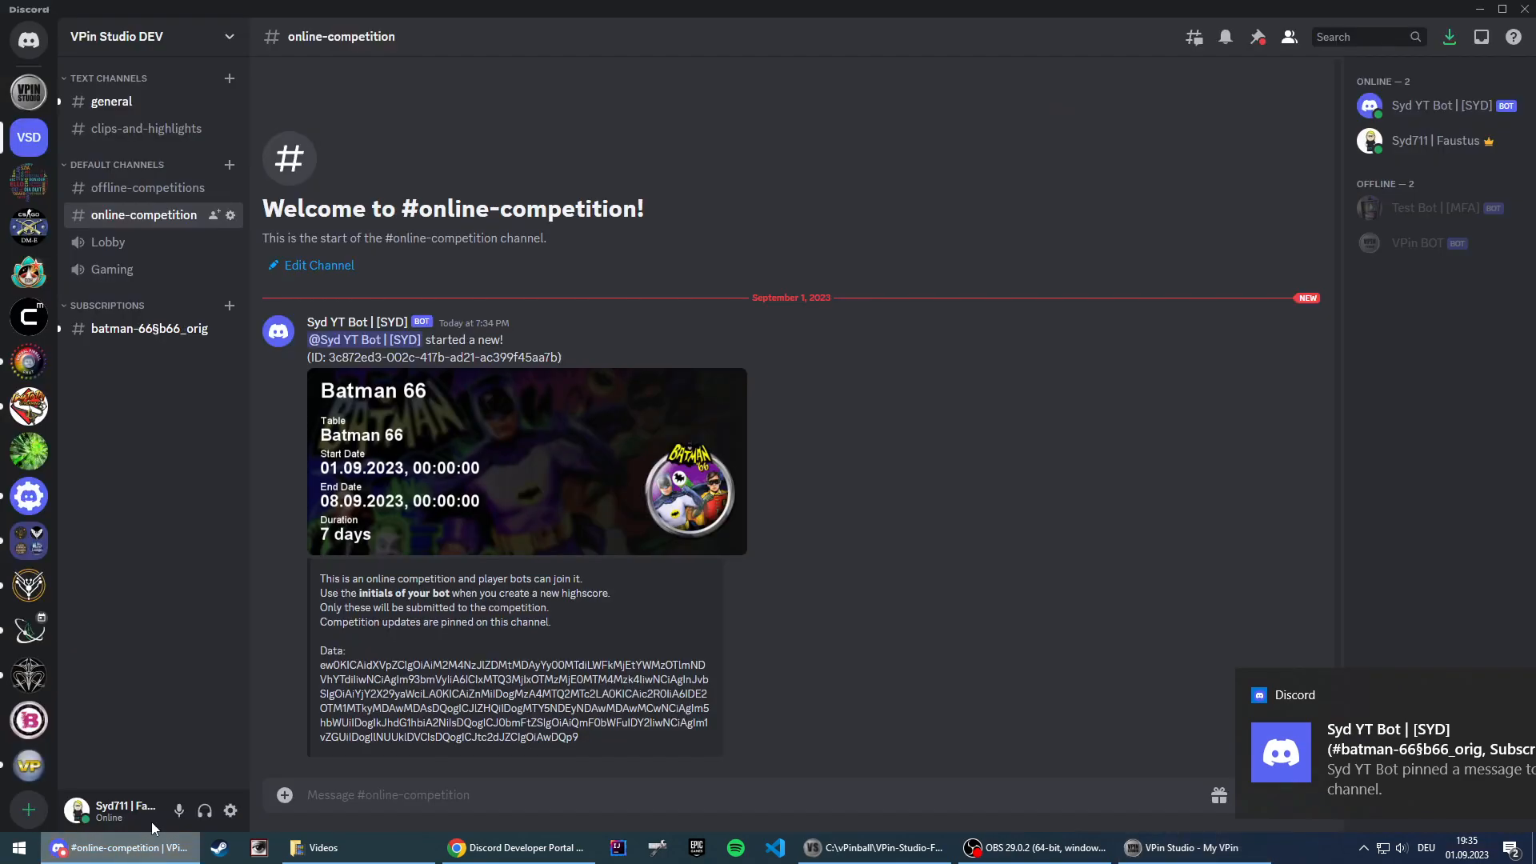
left_click(105, 335)
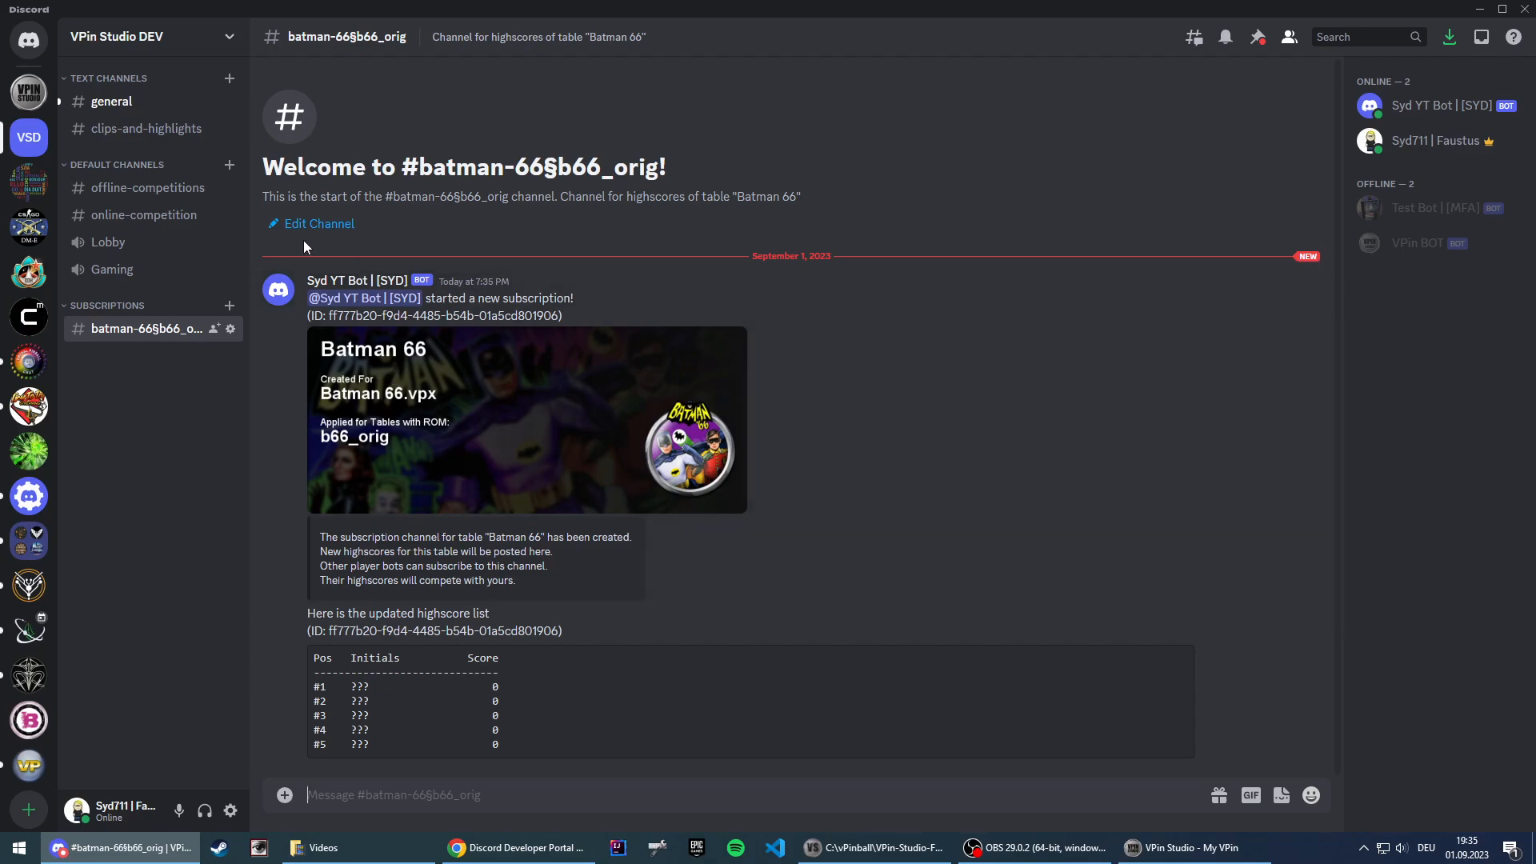
left_click(149, 217)
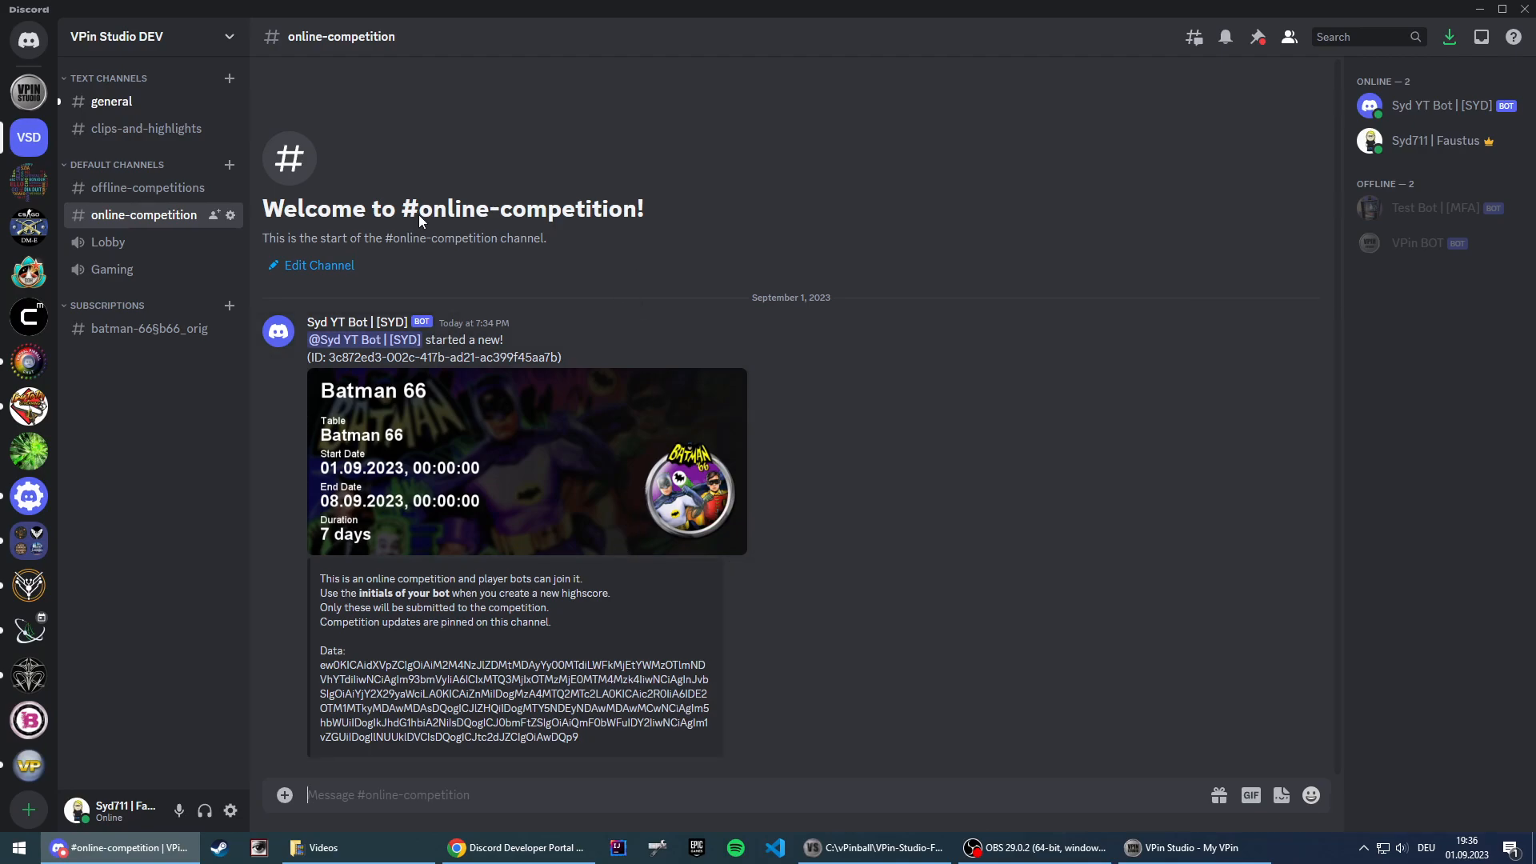
Step: Switch to VPin Studio's tables and launch VPSaveEdit from the selected table's script details
left_click(1155, 854)
left_click(51, 204)
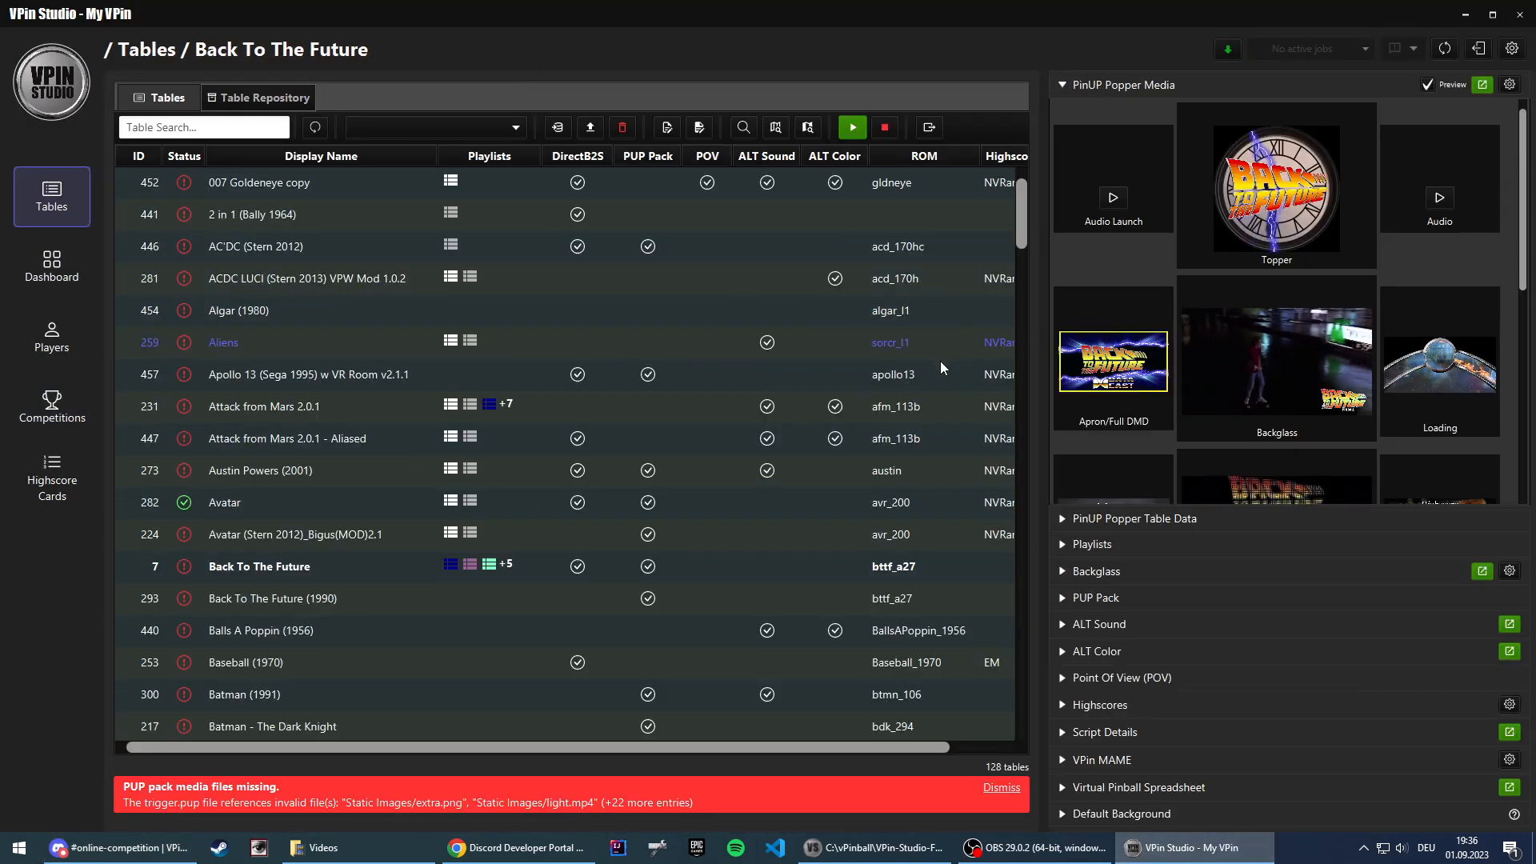
left_click(1110, 733)
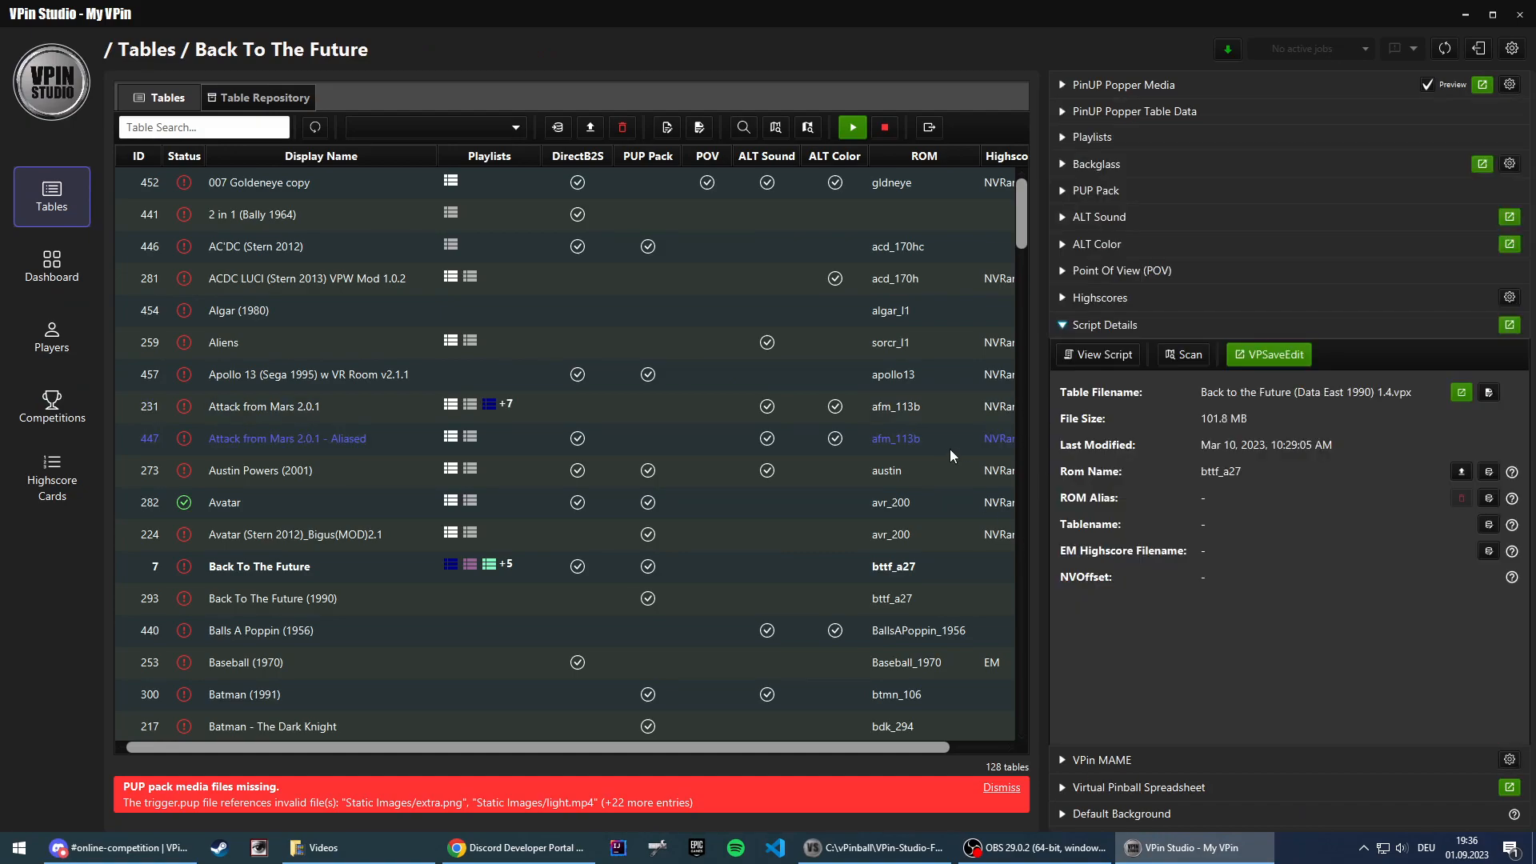
left_click(1269, 354)
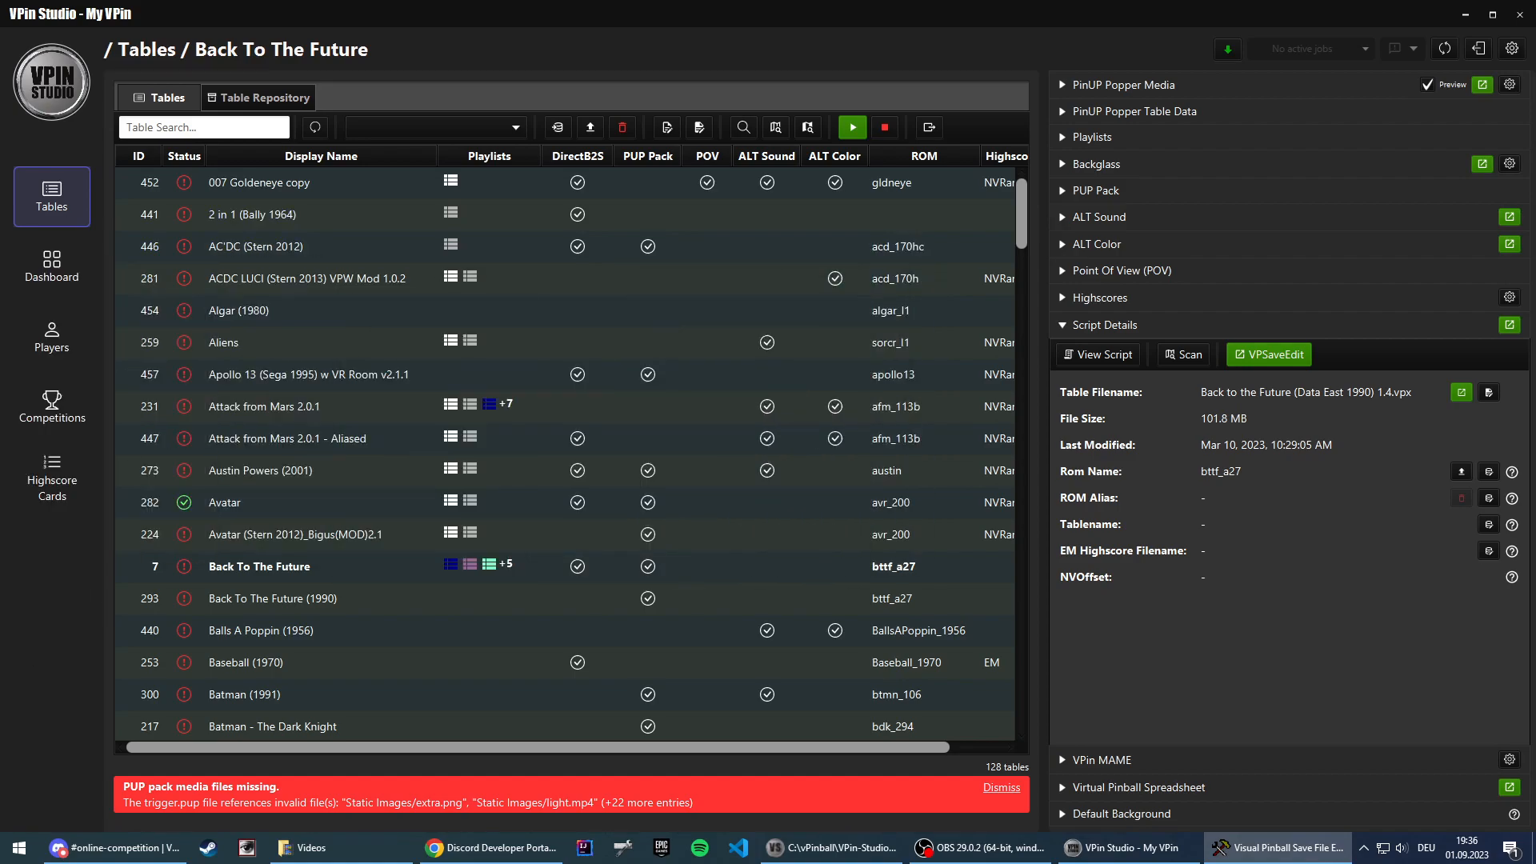
left_click_drag(0, 330, 411, 331)
mouse_move(394, 419)
left_mouse_down()
mouse_move(395, 468)
mouse_move(395, 419)
left_mouse_up()
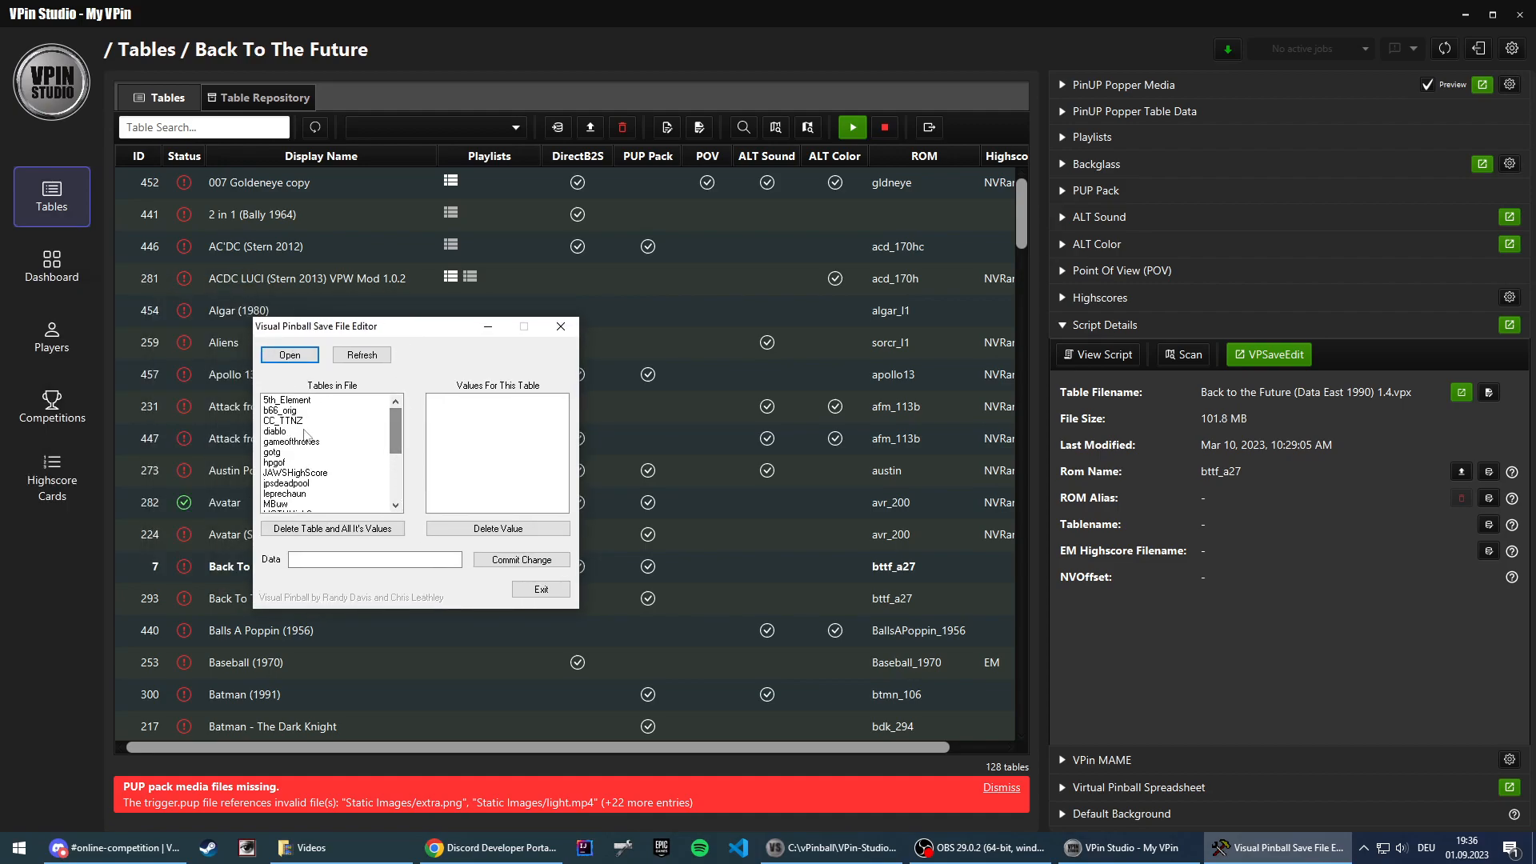
Step: Set HighScore1Name of the b66_orig table to SYD in the save file and commit the change
left_click(308, 411)
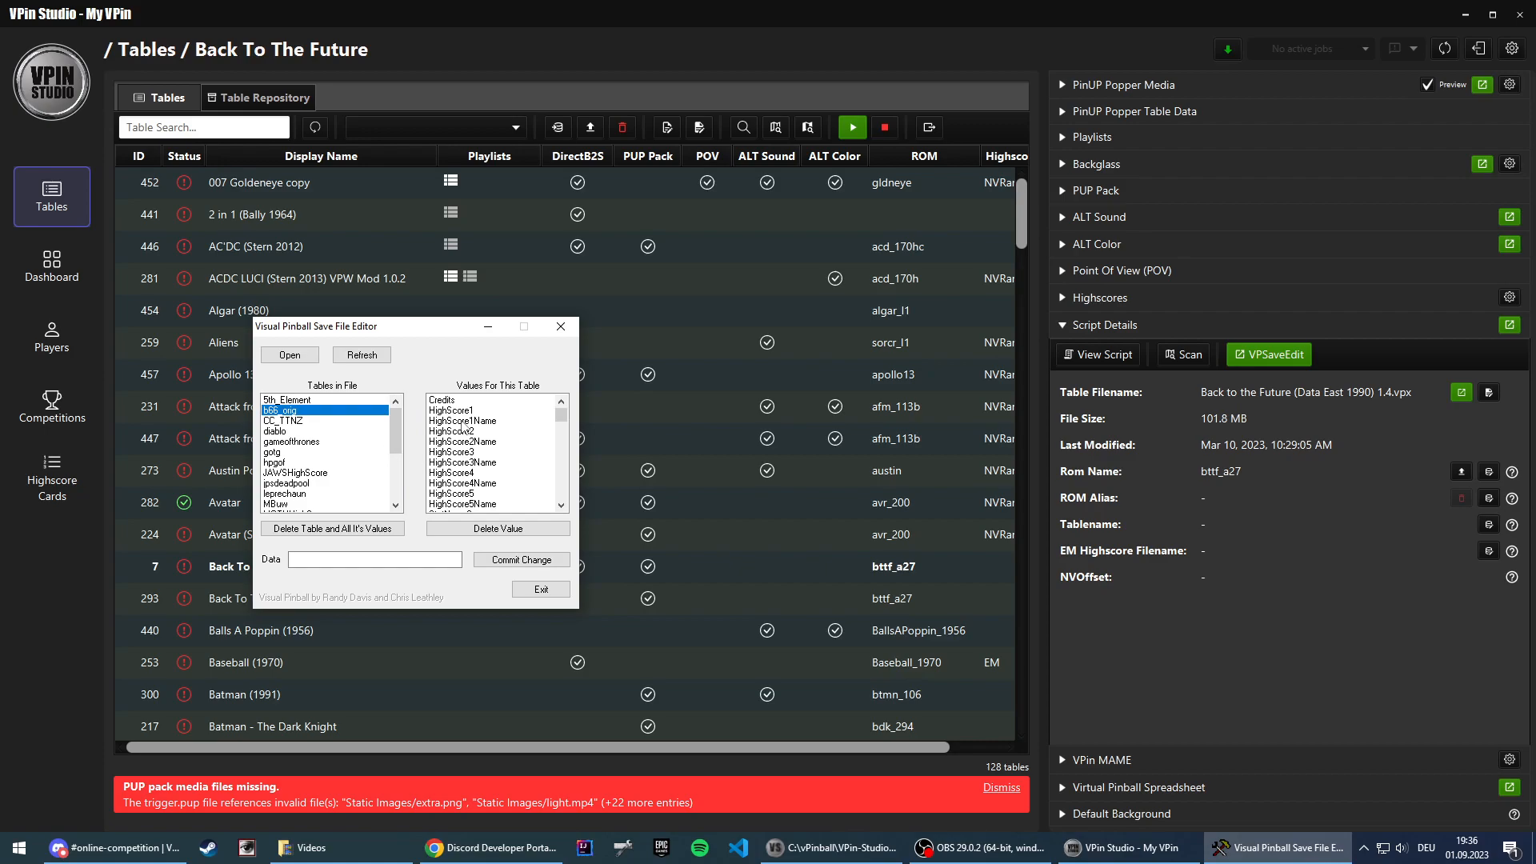
left_click(463, 421)
key("BackSpace")
type("SYD")
left_click(520, 560)
Step: Set HighScore1 of b66_orig to 1000, commit the change, and exit the save file editor
left_click(319, 561)
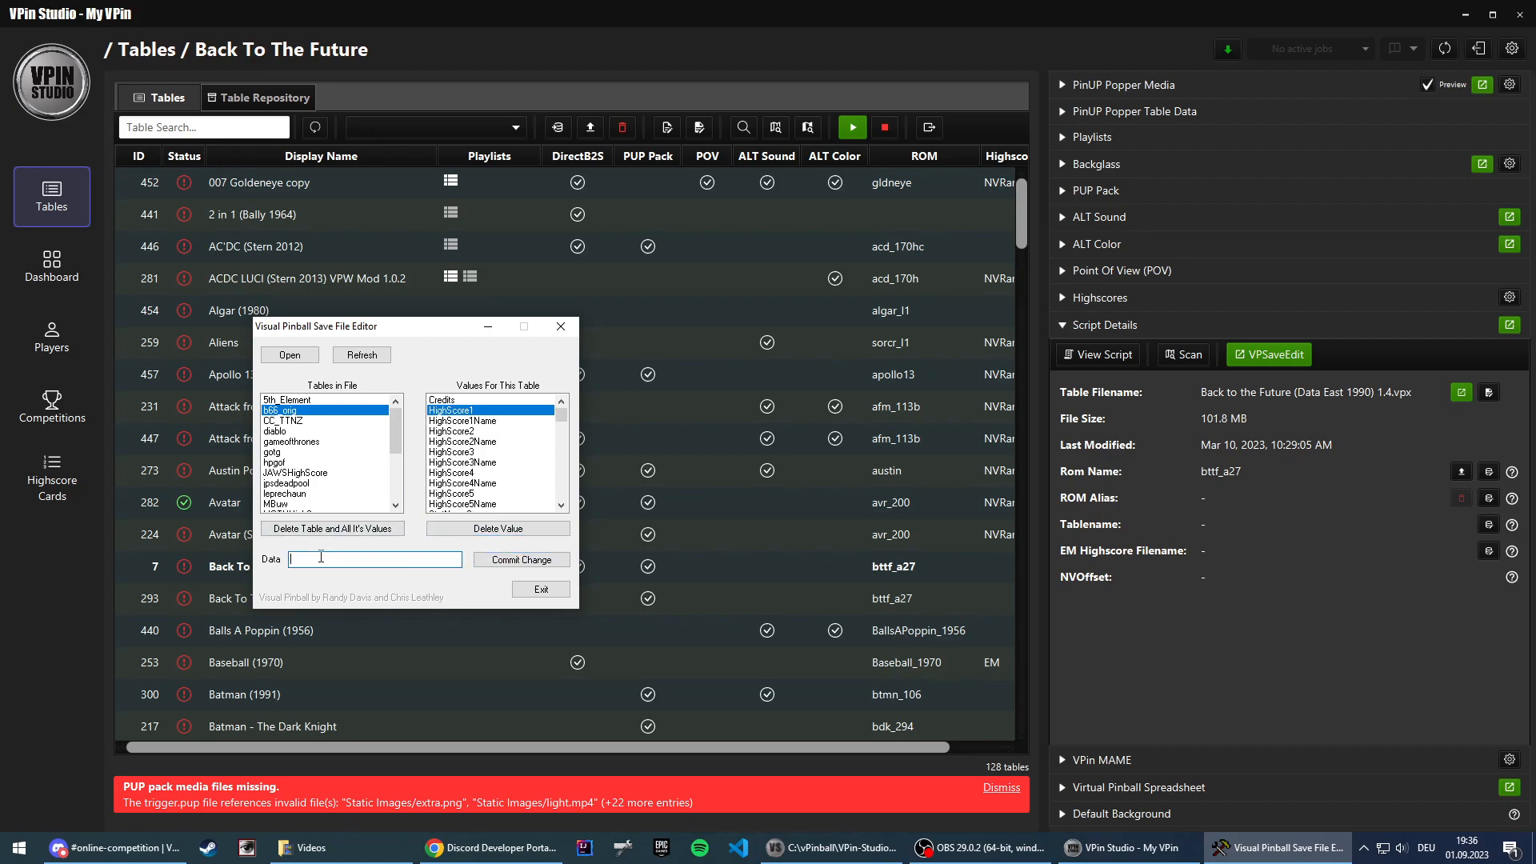
type("1000")
left_click(520, 560)
left_click(540, 590)
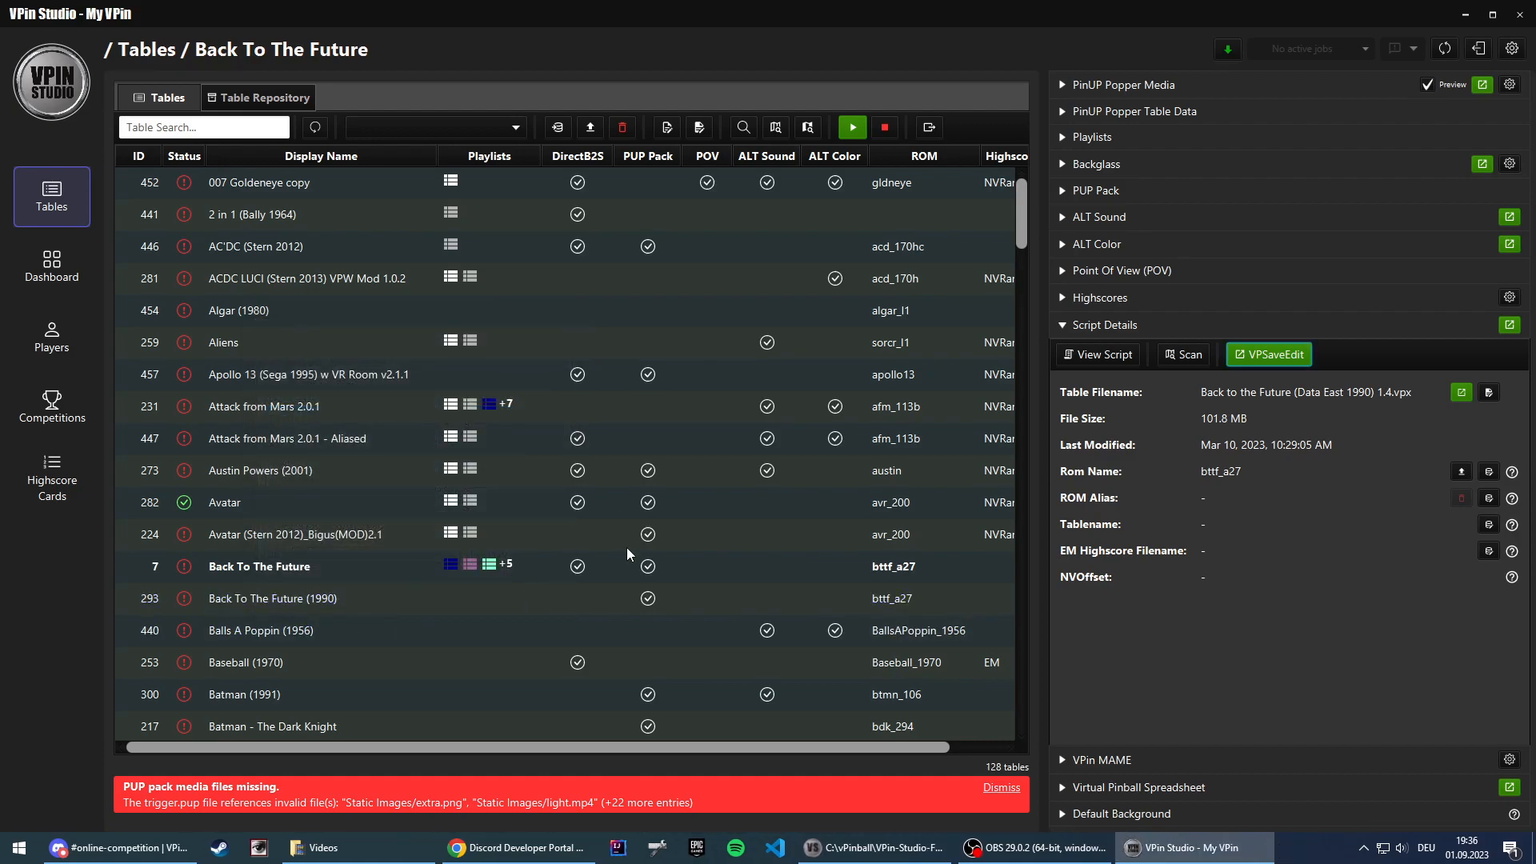
Step: Select the Batman 66 table in VPin Studio and rescan its highscores
left_click(1097, 297)
left_click(1092, 328)
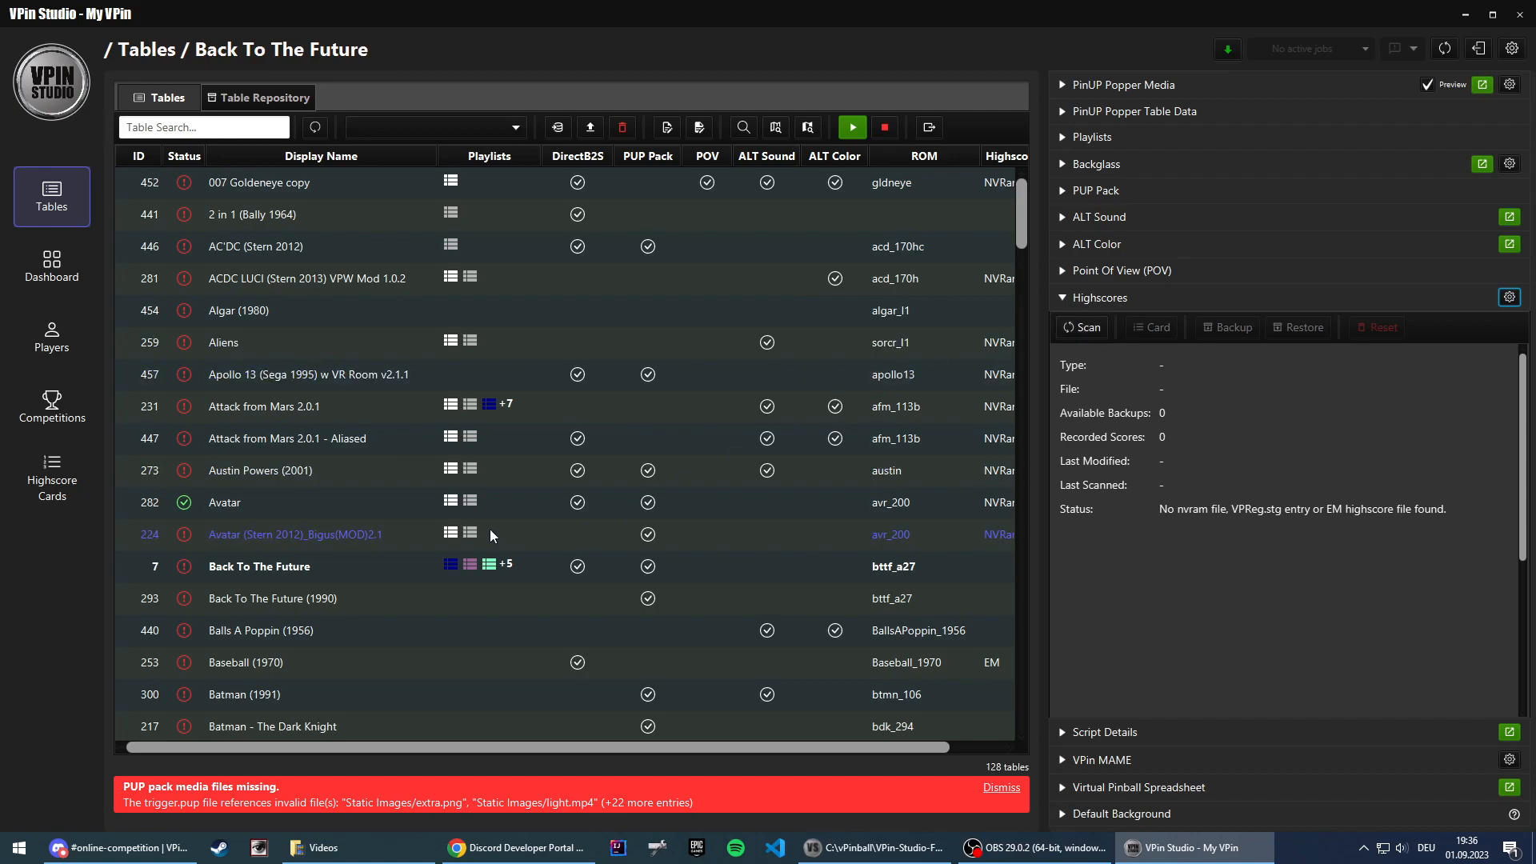
scroll(258, 612, "down", 3)
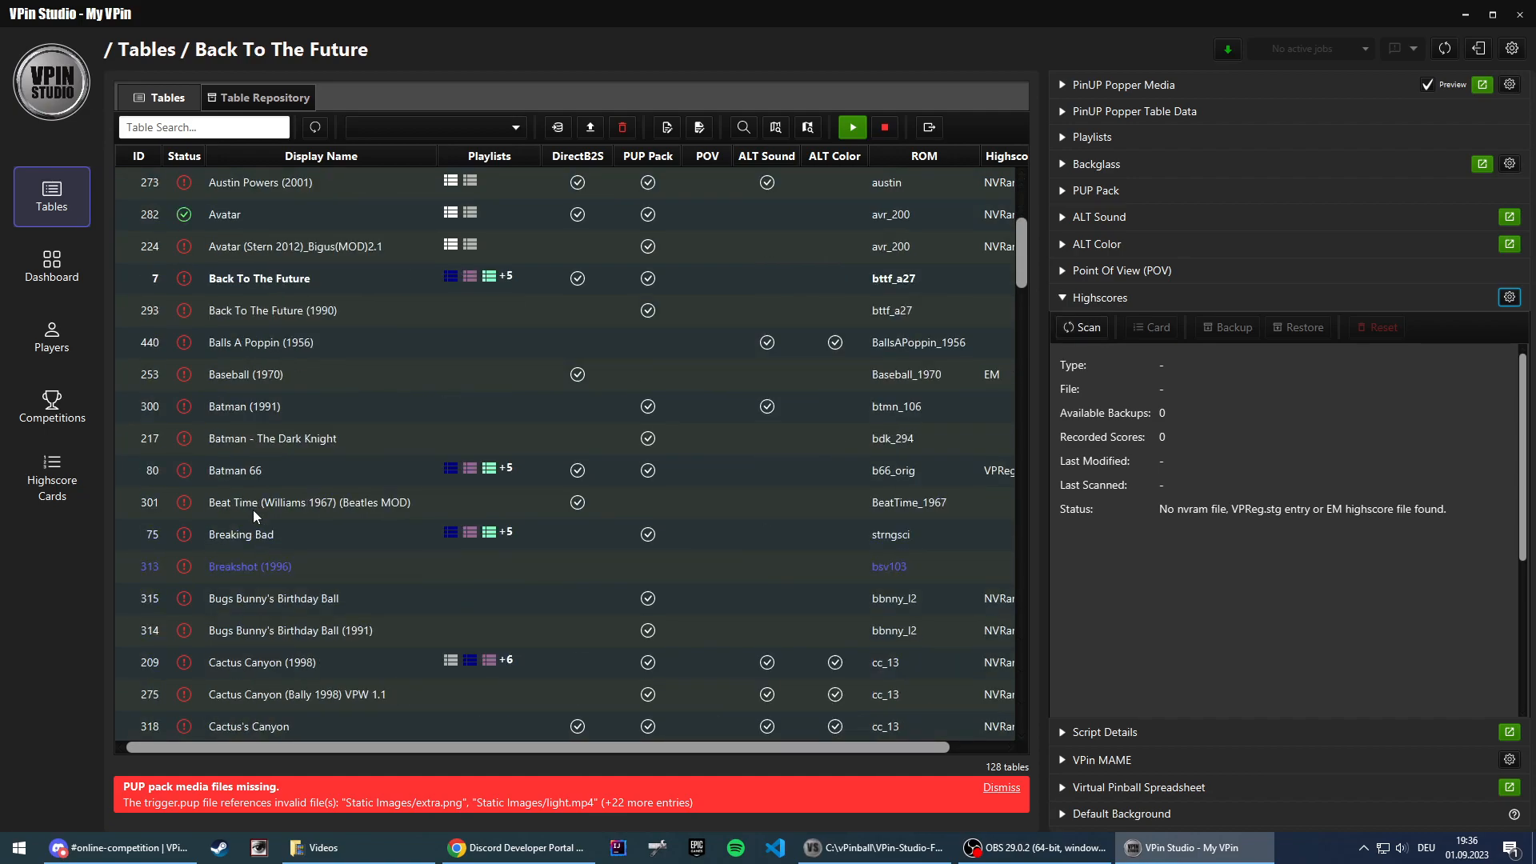
left_click(283, 470)
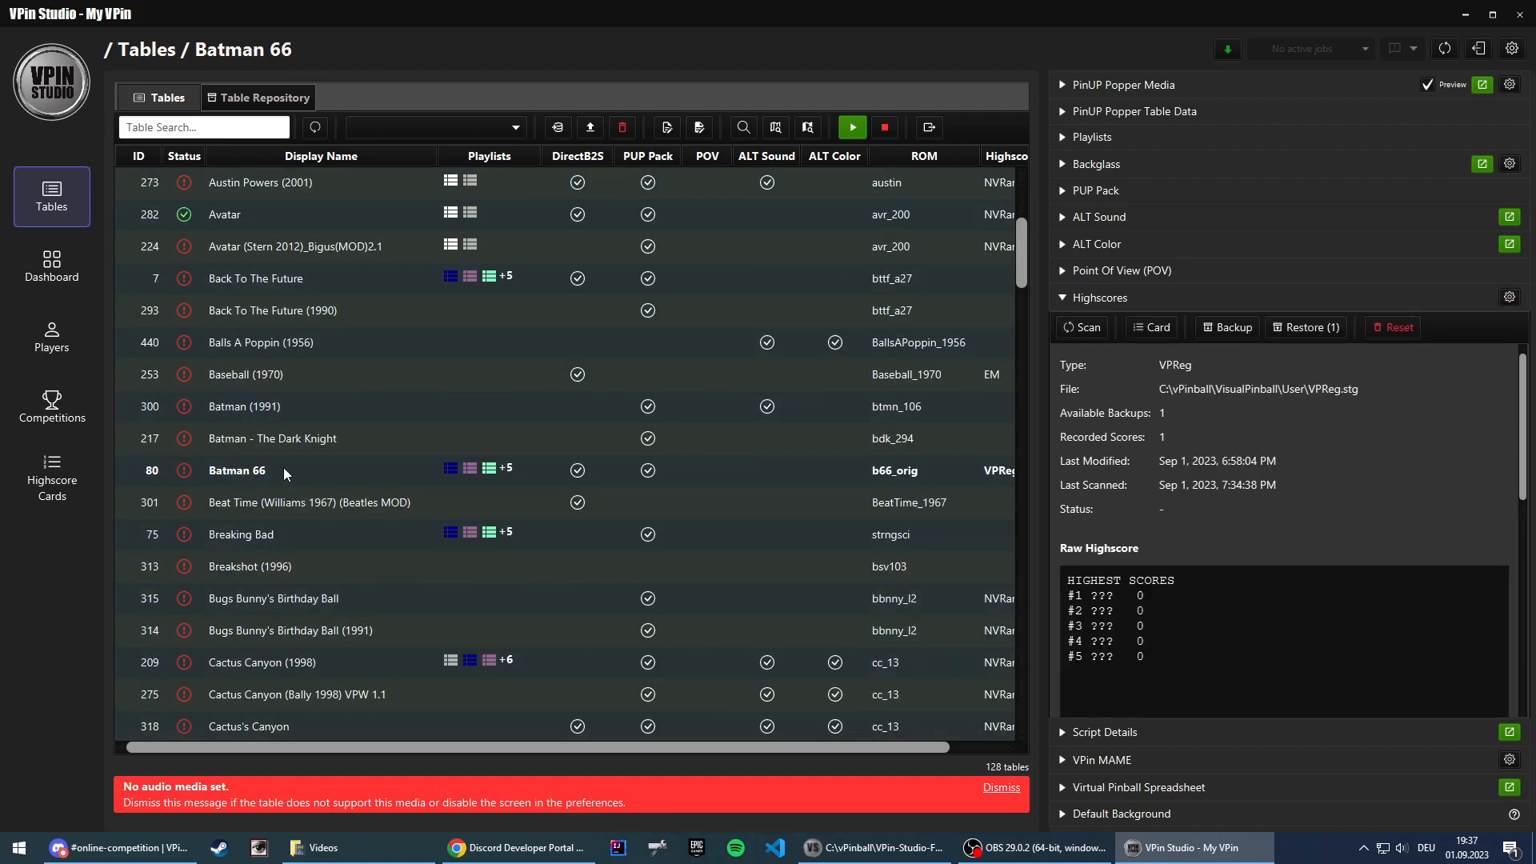
left_click(1088, 329)
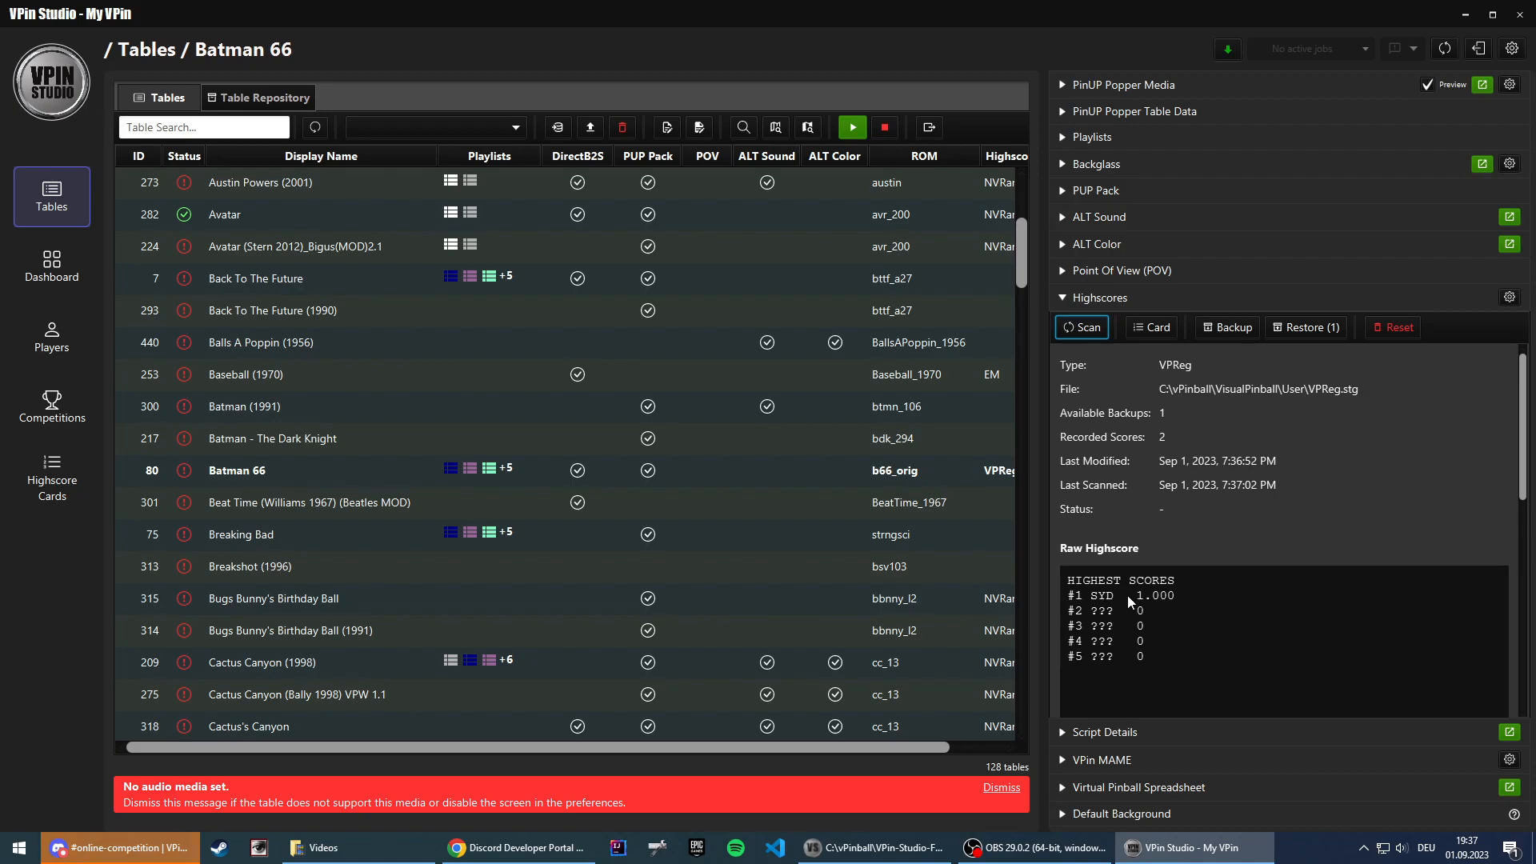
Step: Check the highscore posts in Discord's online-competition channel and the Batman 66 subscription channel
left_click(120, 847)
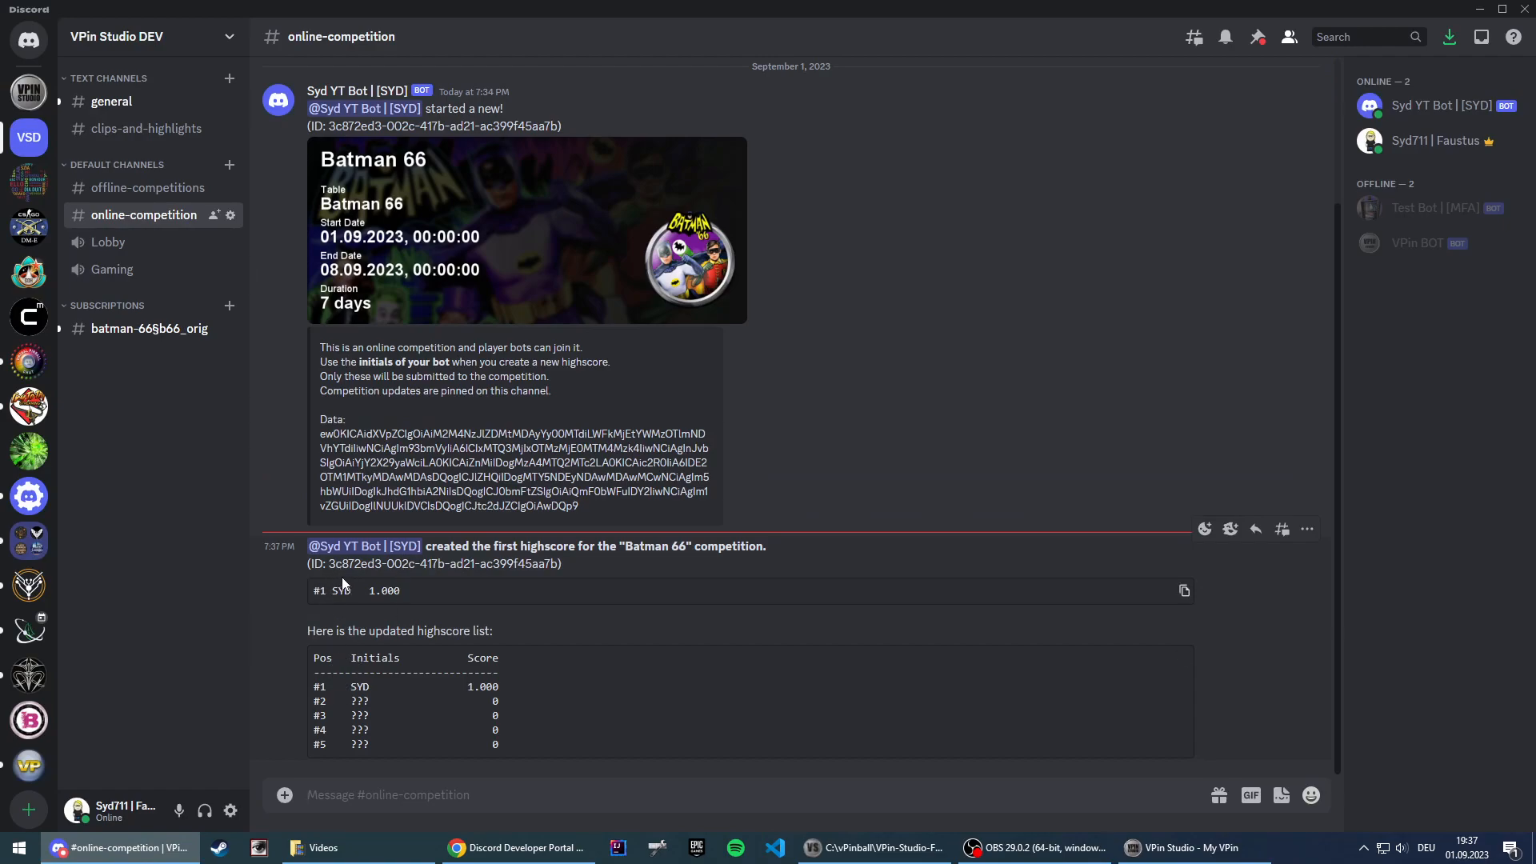
left_click(151, 331)
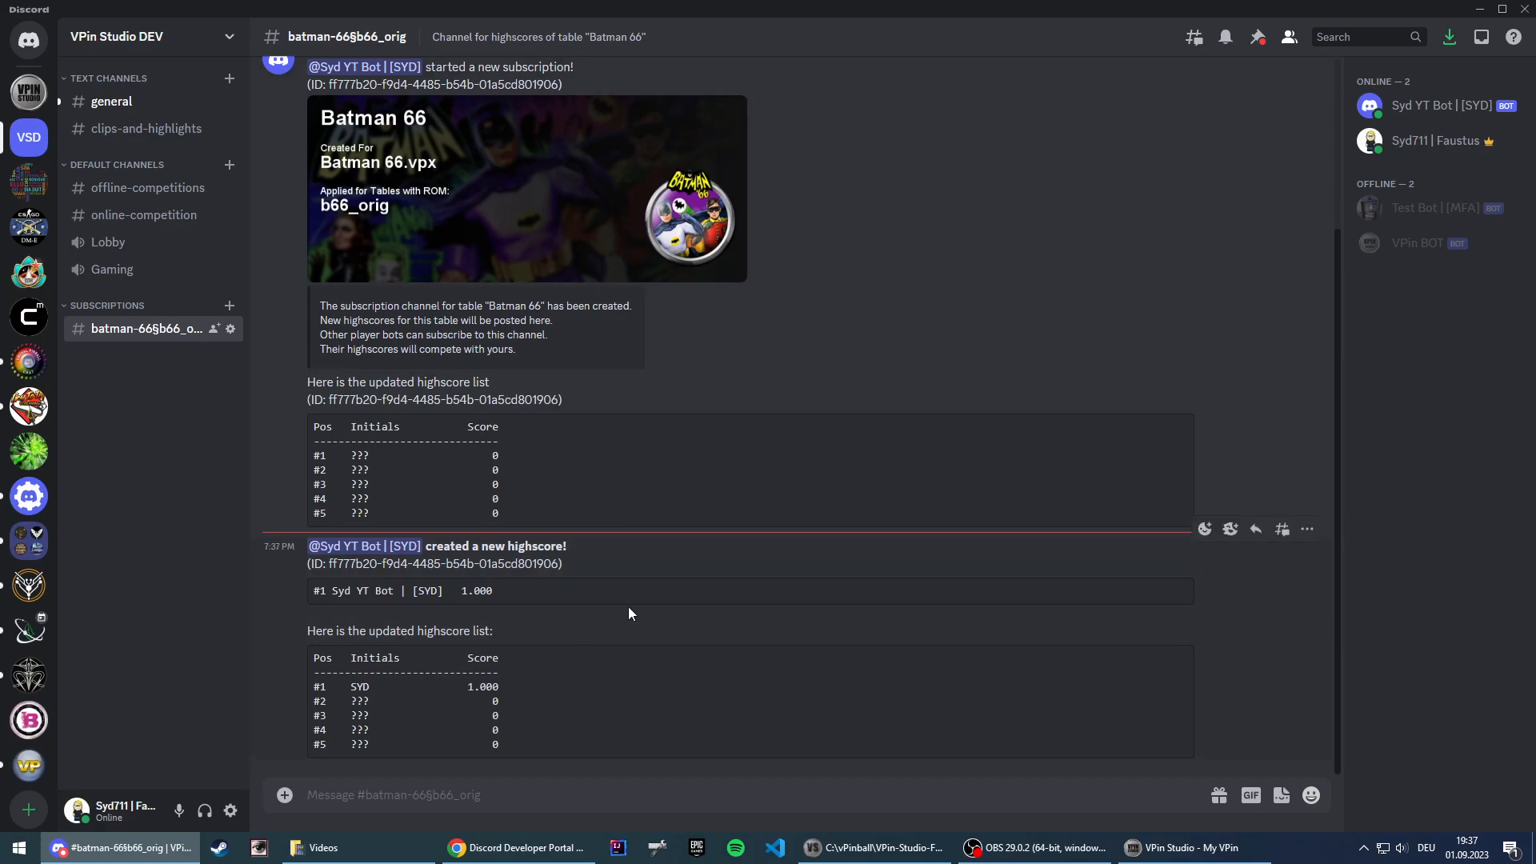
Step: Open Syd YT Bot's OAuth2 URL Generator in the Discord Developer Portal and enable the bot scope
left_click(537, 859)
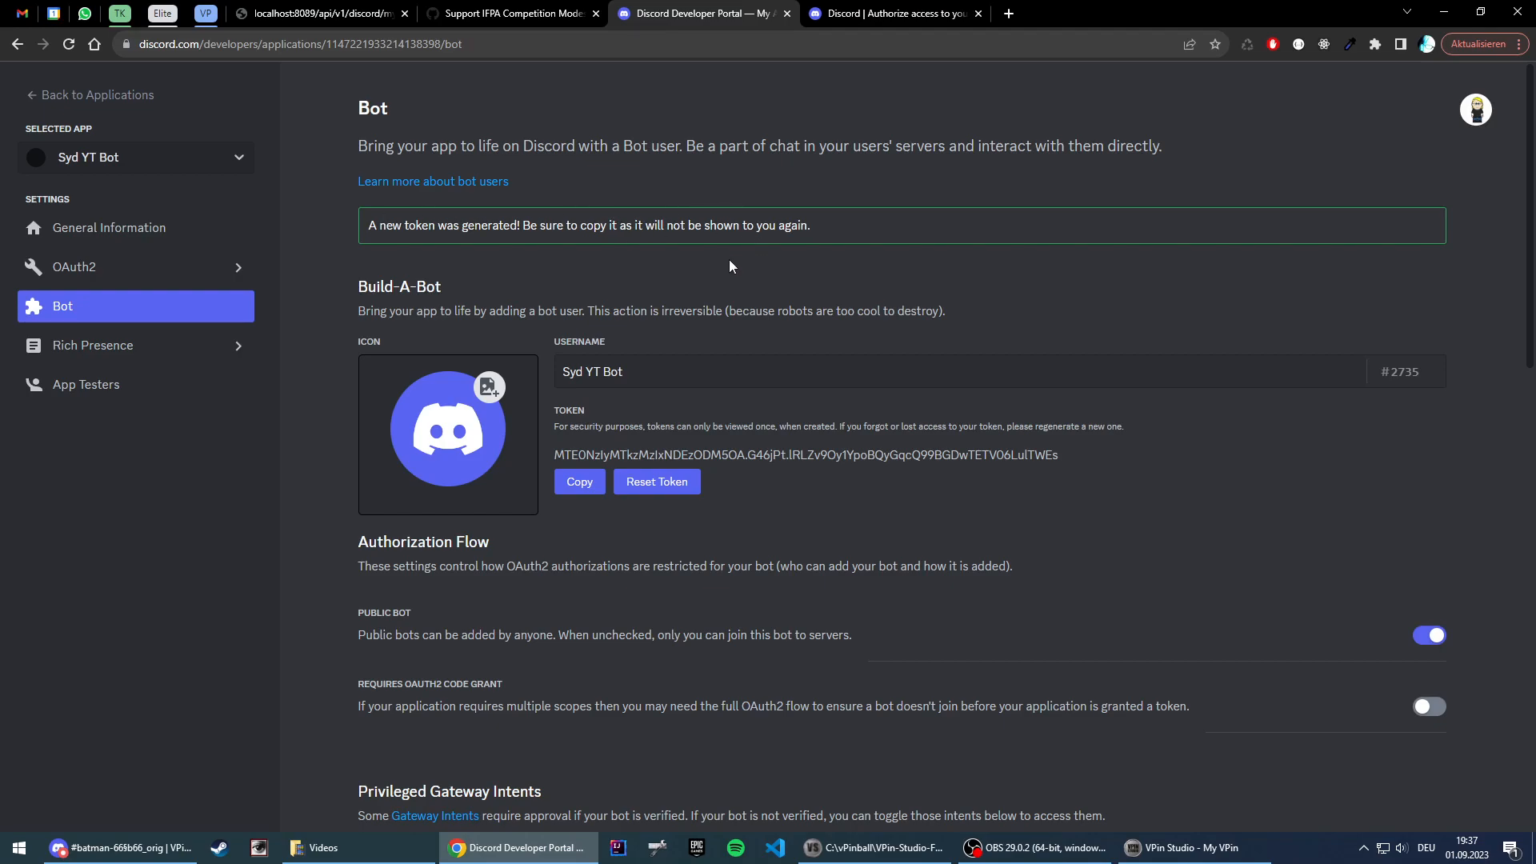
left_click(80, 272)
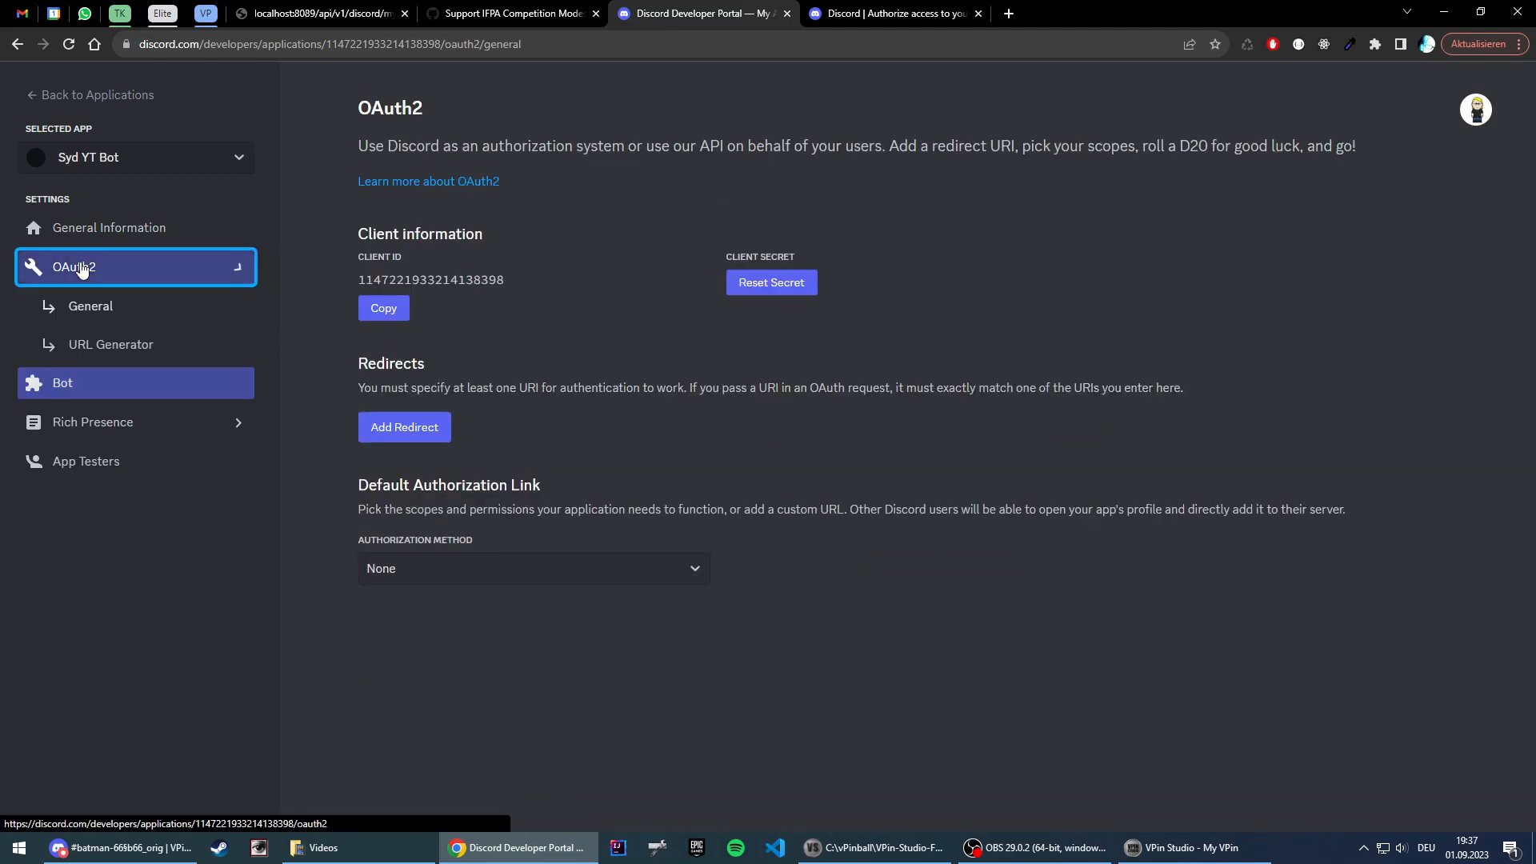
left_click(98, 352)
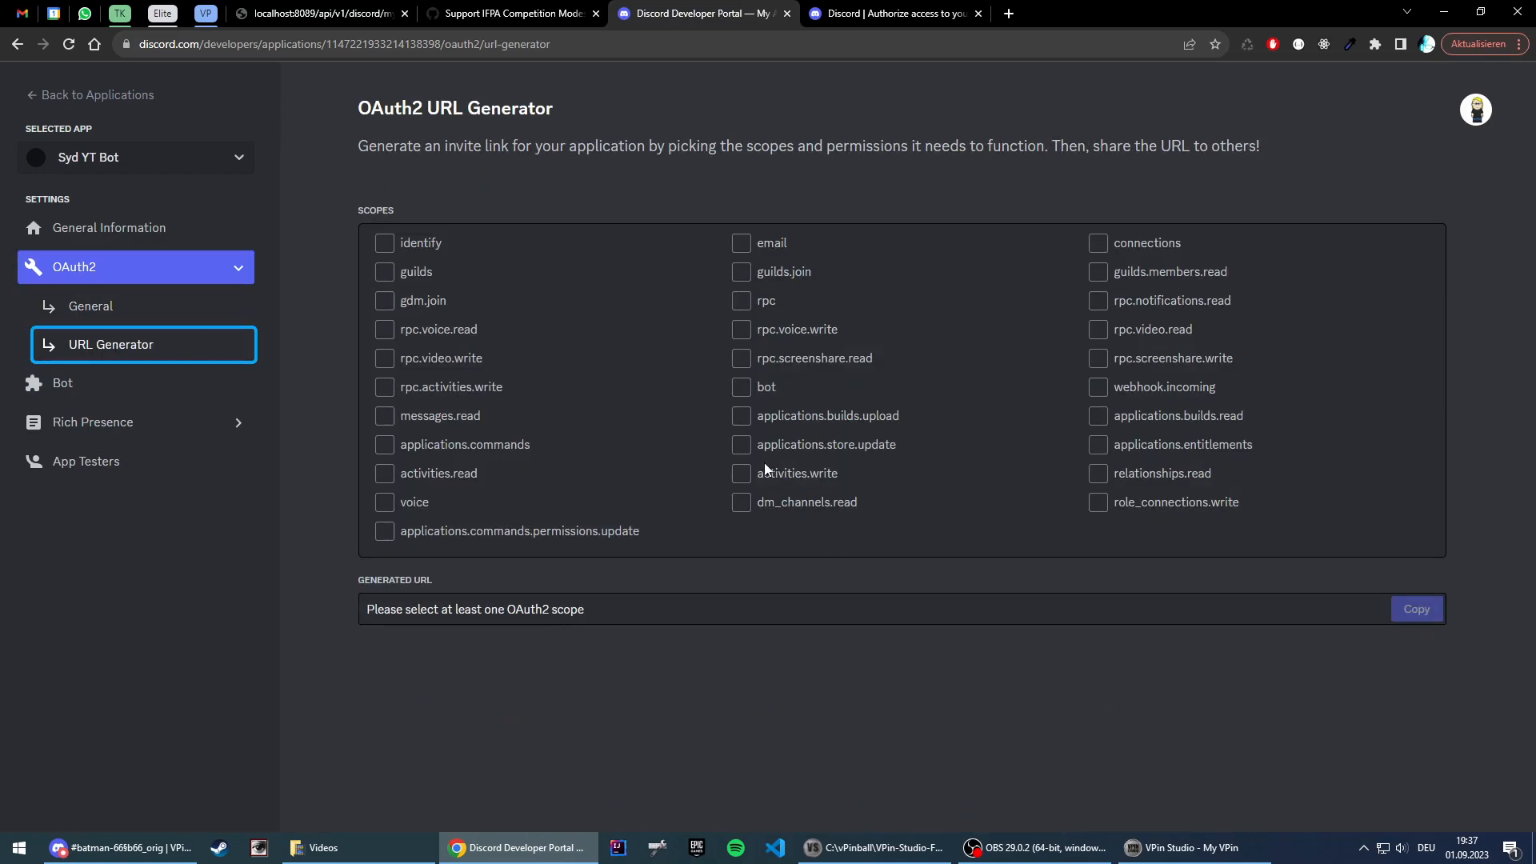
left_click(742, 387)
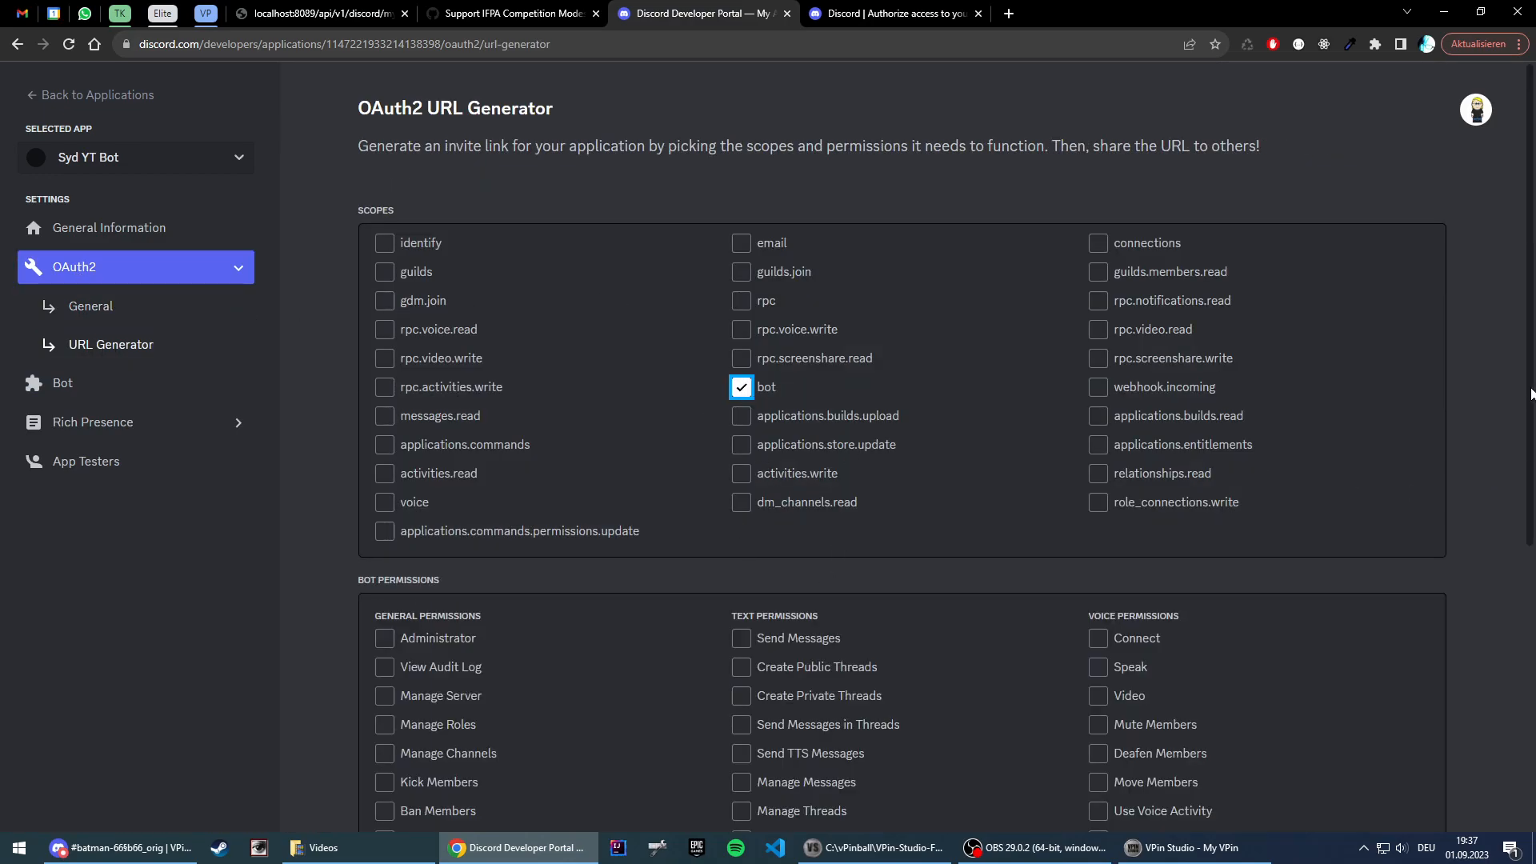
scroll(747, 394, "down", 1)
scroll(746, 393, "down", 4)
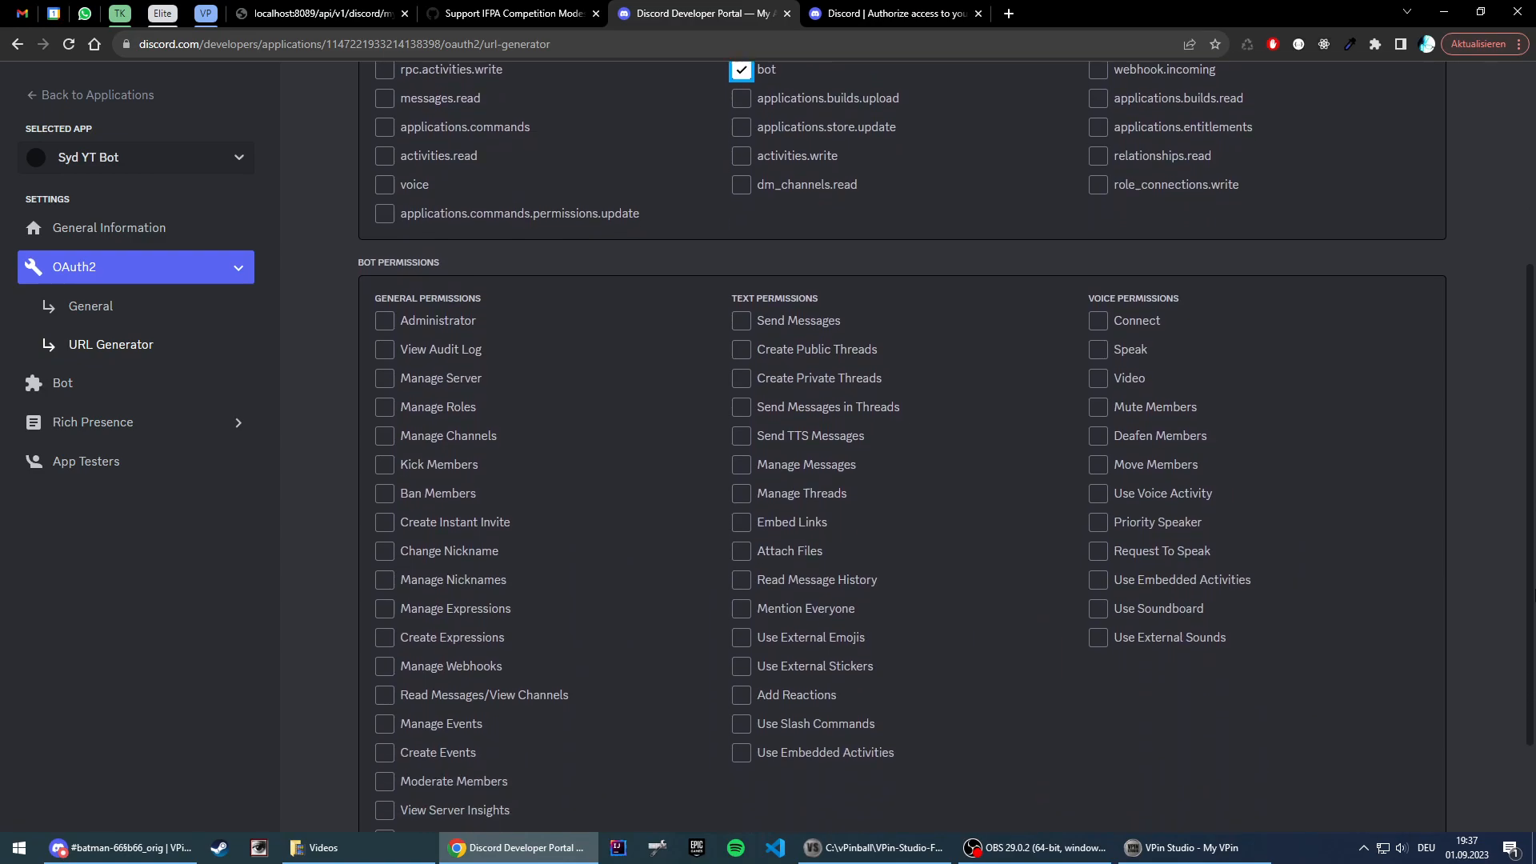
scroll(1110, 593, "down", 1)
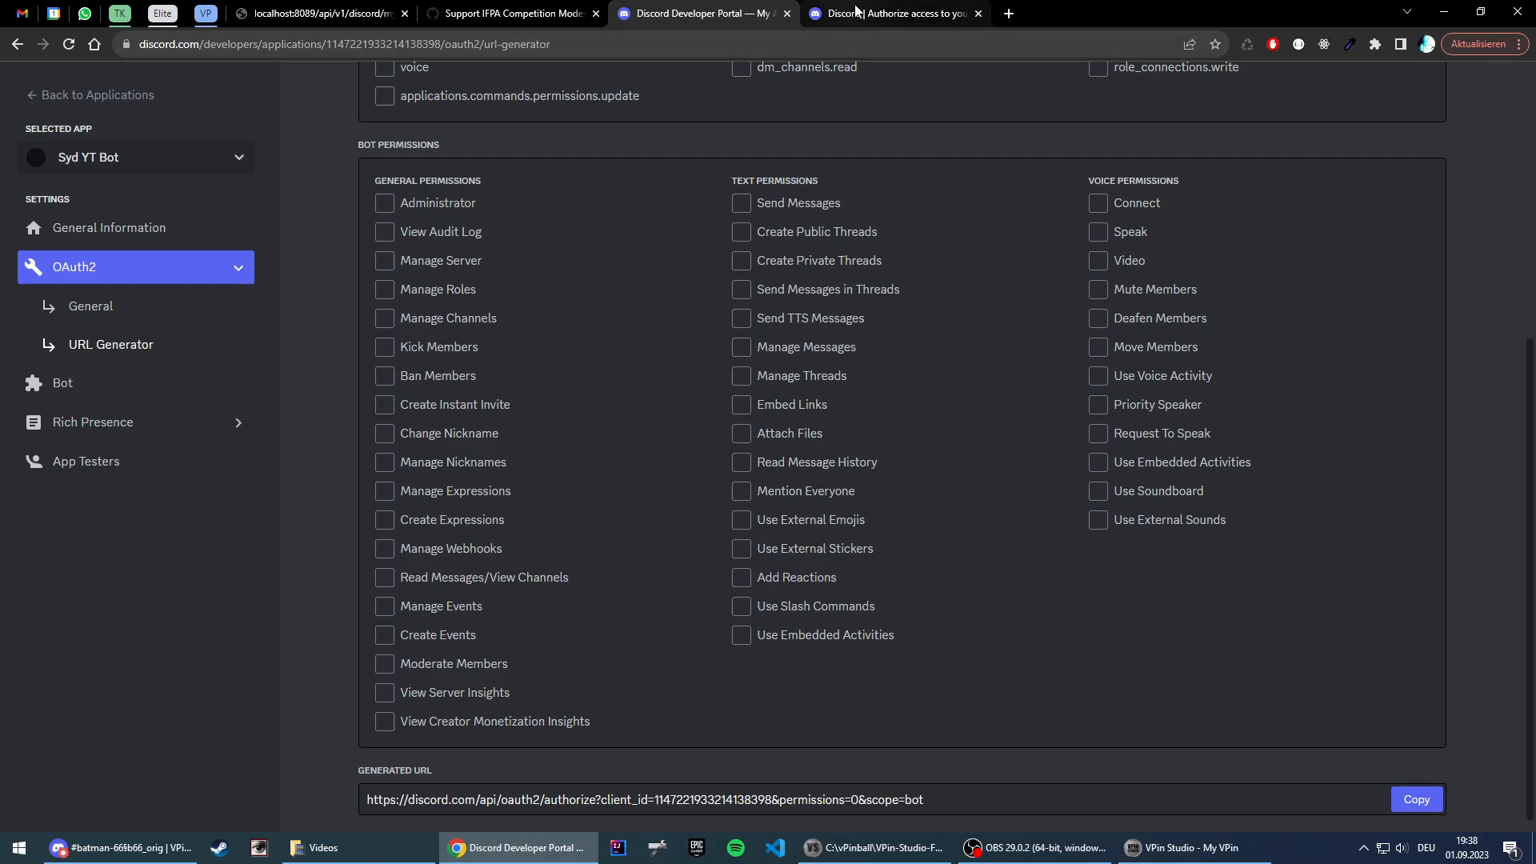
Step: Open the vpin-studio GitHub repository in a new browser tab
key("ctrl+t")
left_click(842, 44)
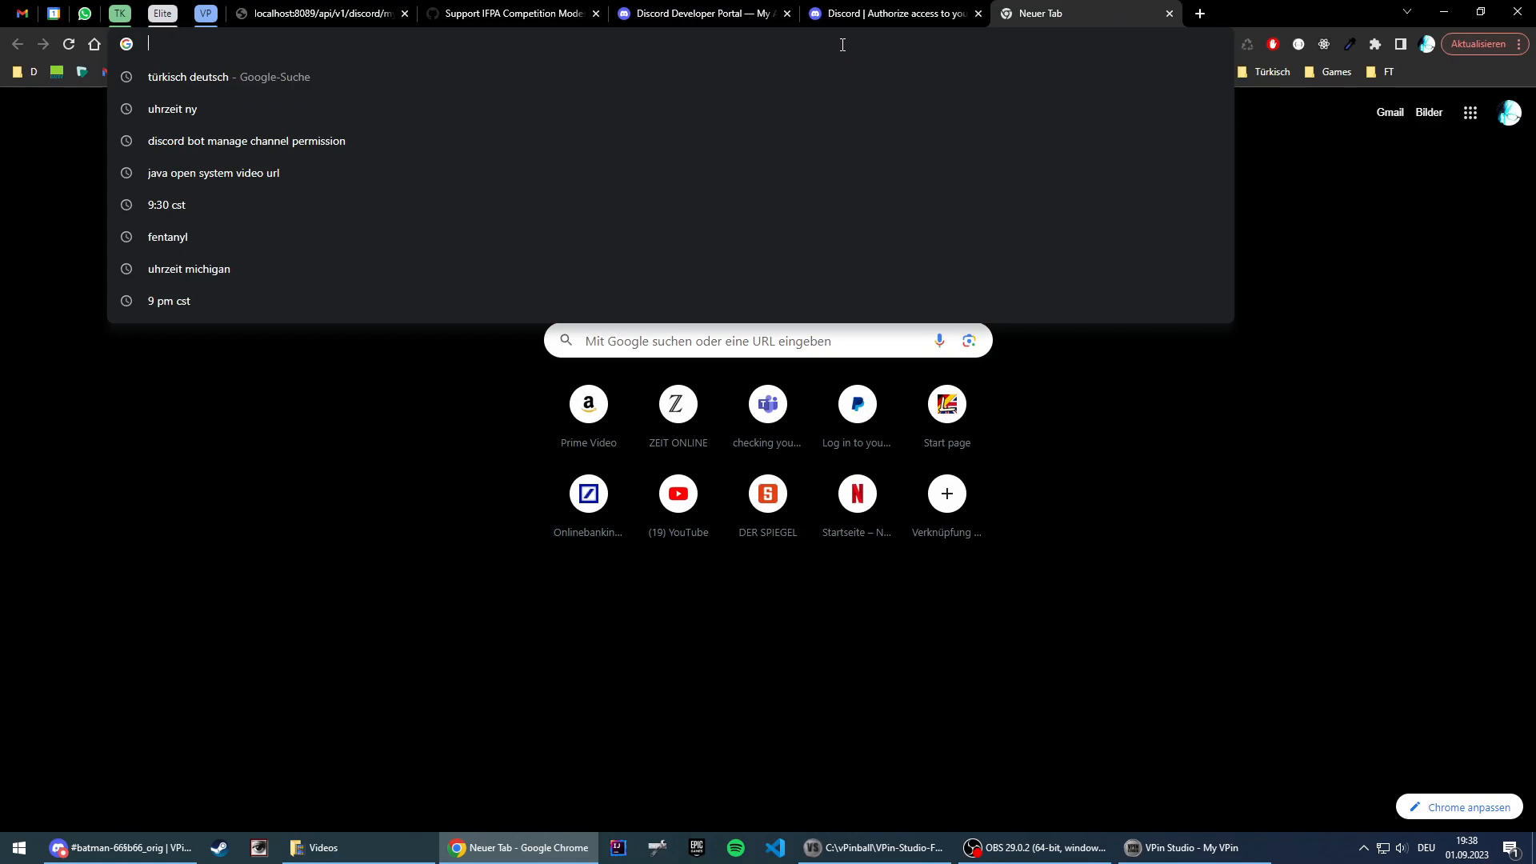
type("git")
key("Down")
key("Down")
key("Down")
key("Down")
key("Return")
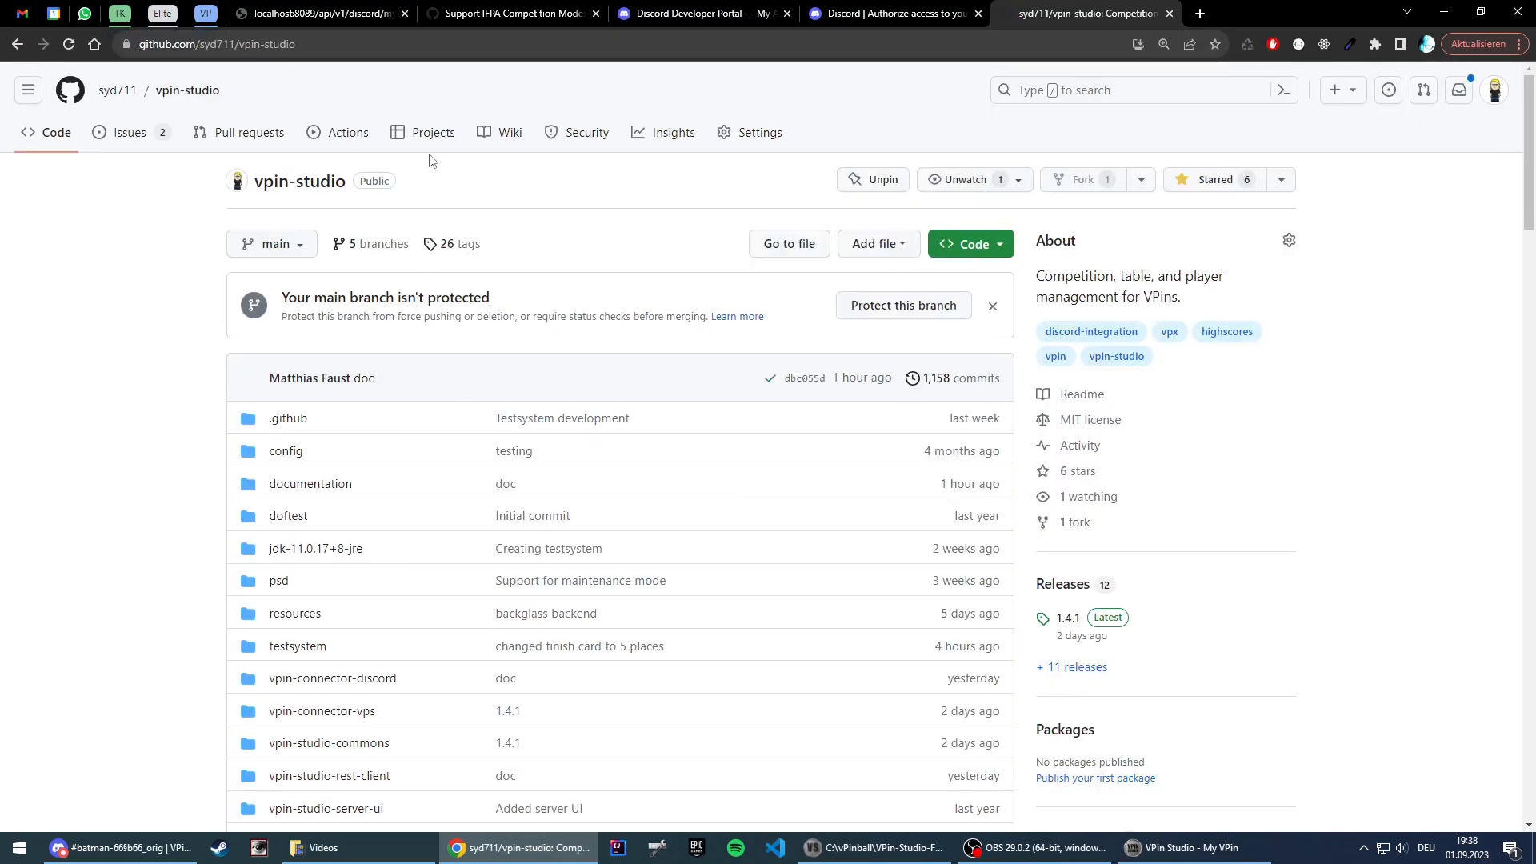
Step: Open the wiki's bot permissions section and review the flags for adding a bot to other players' servers
scroll(1303, 438, "down", 4)
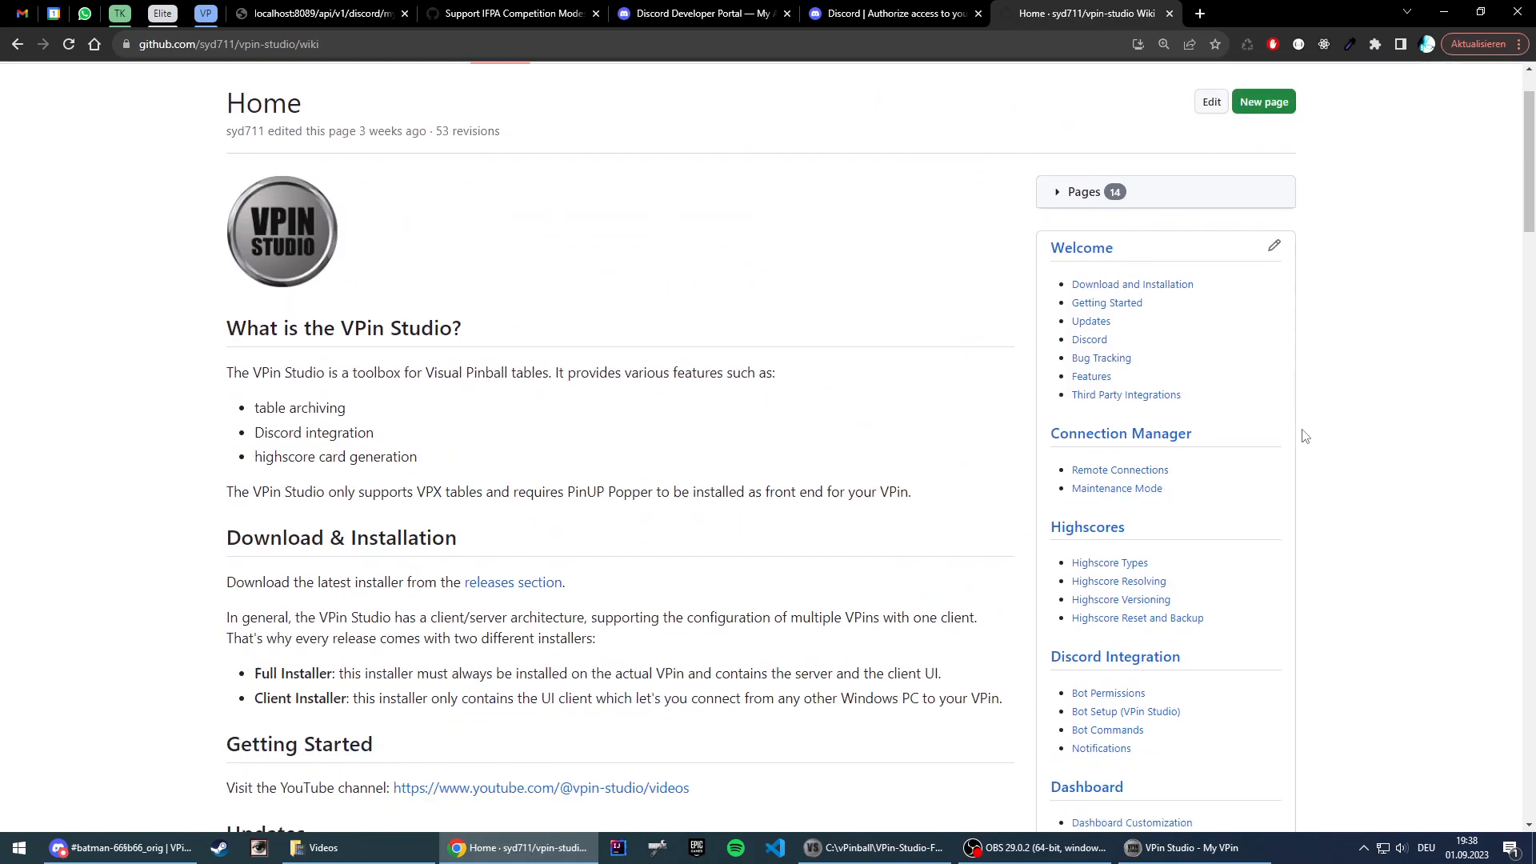
left_click(1106, 464)
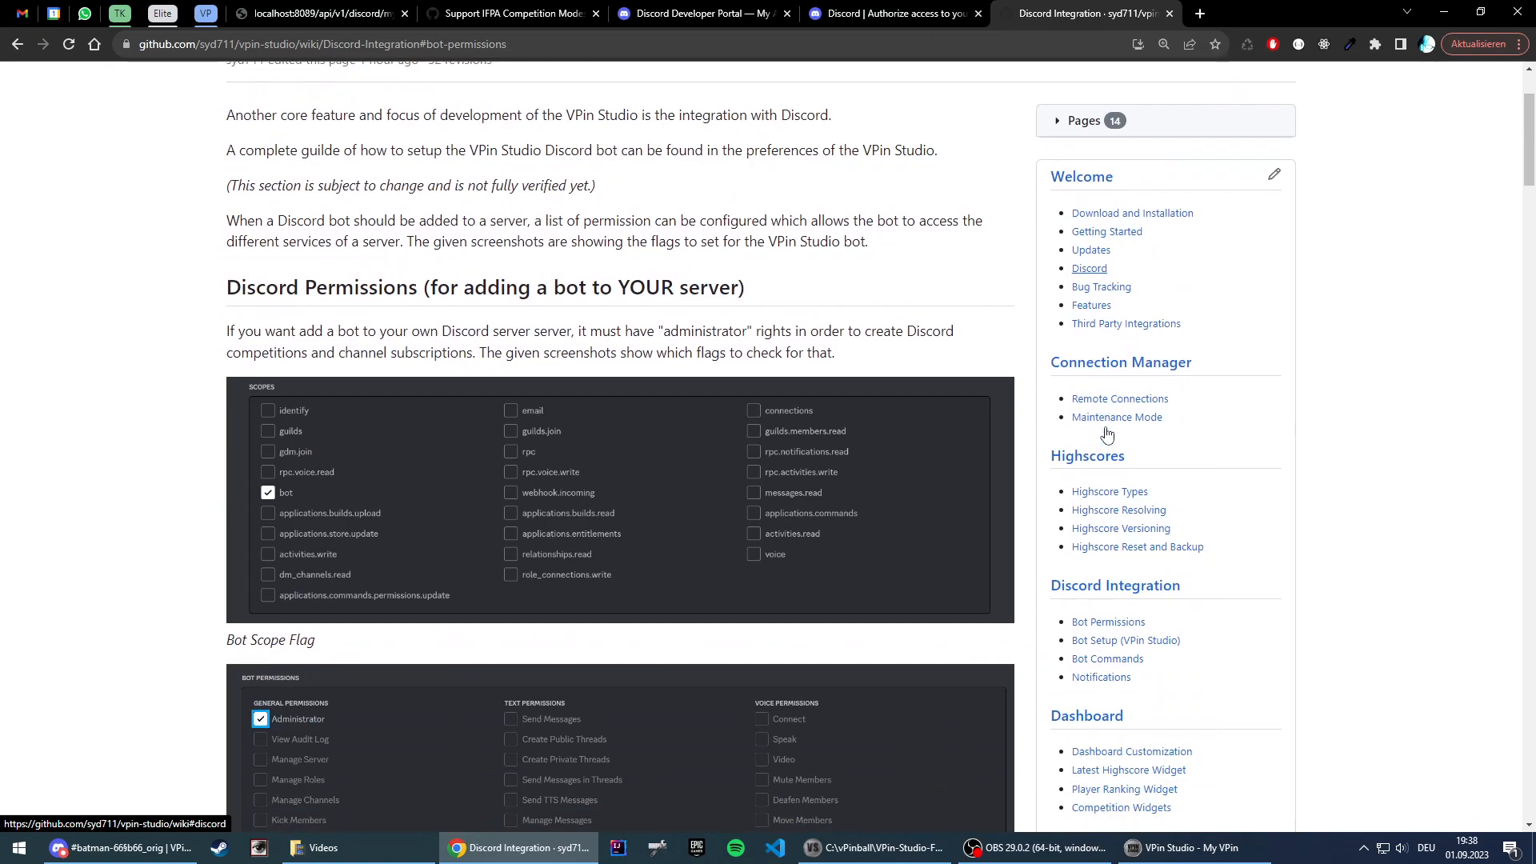
scroll(727, 338, "down", 5)
scroll(901, 402, "down", 10)
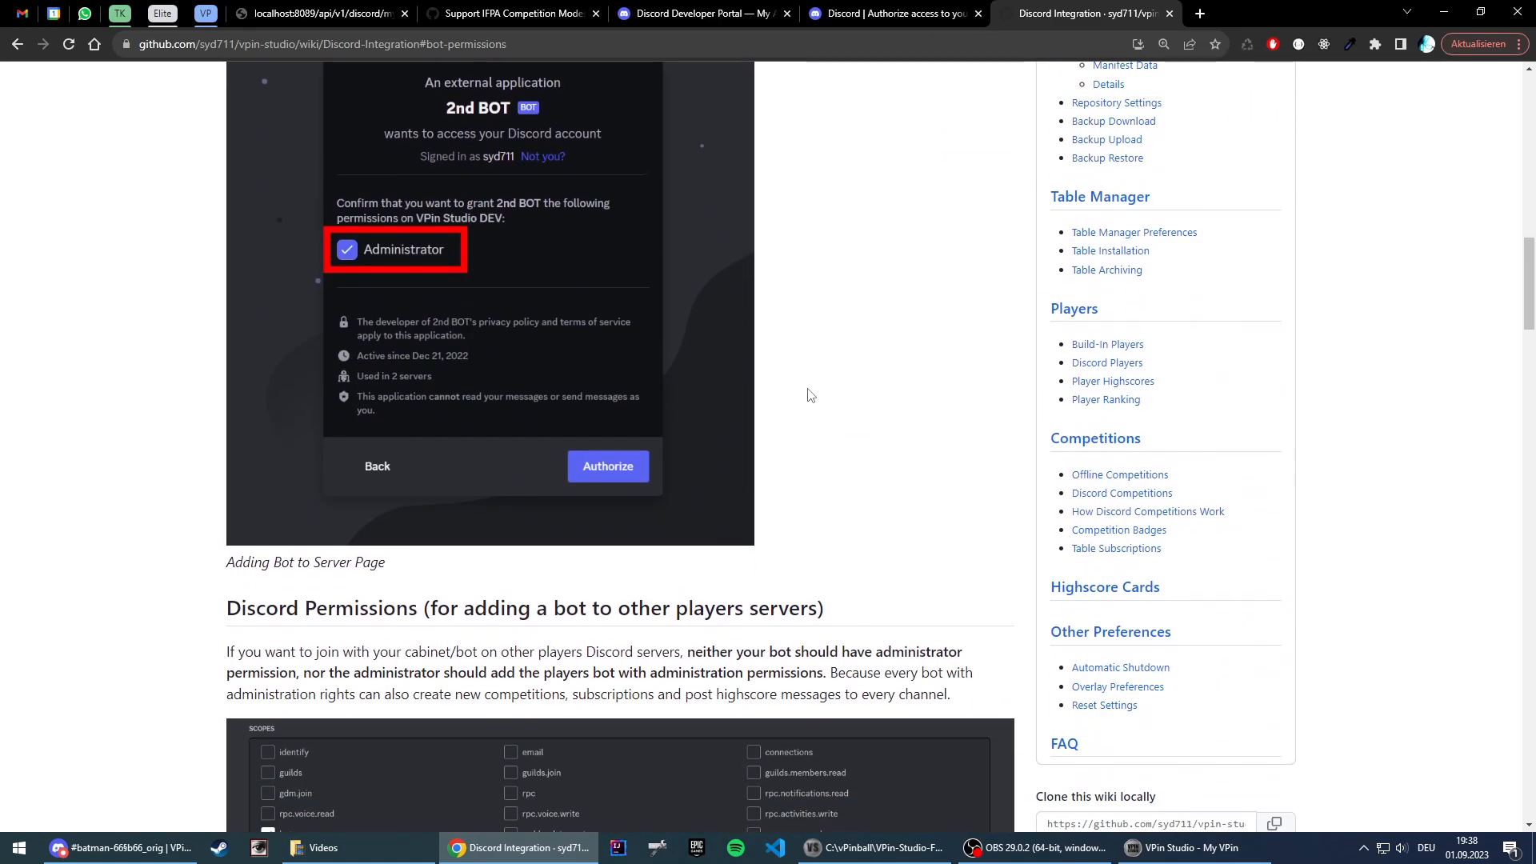
scroll(944, 416, "down", 4)
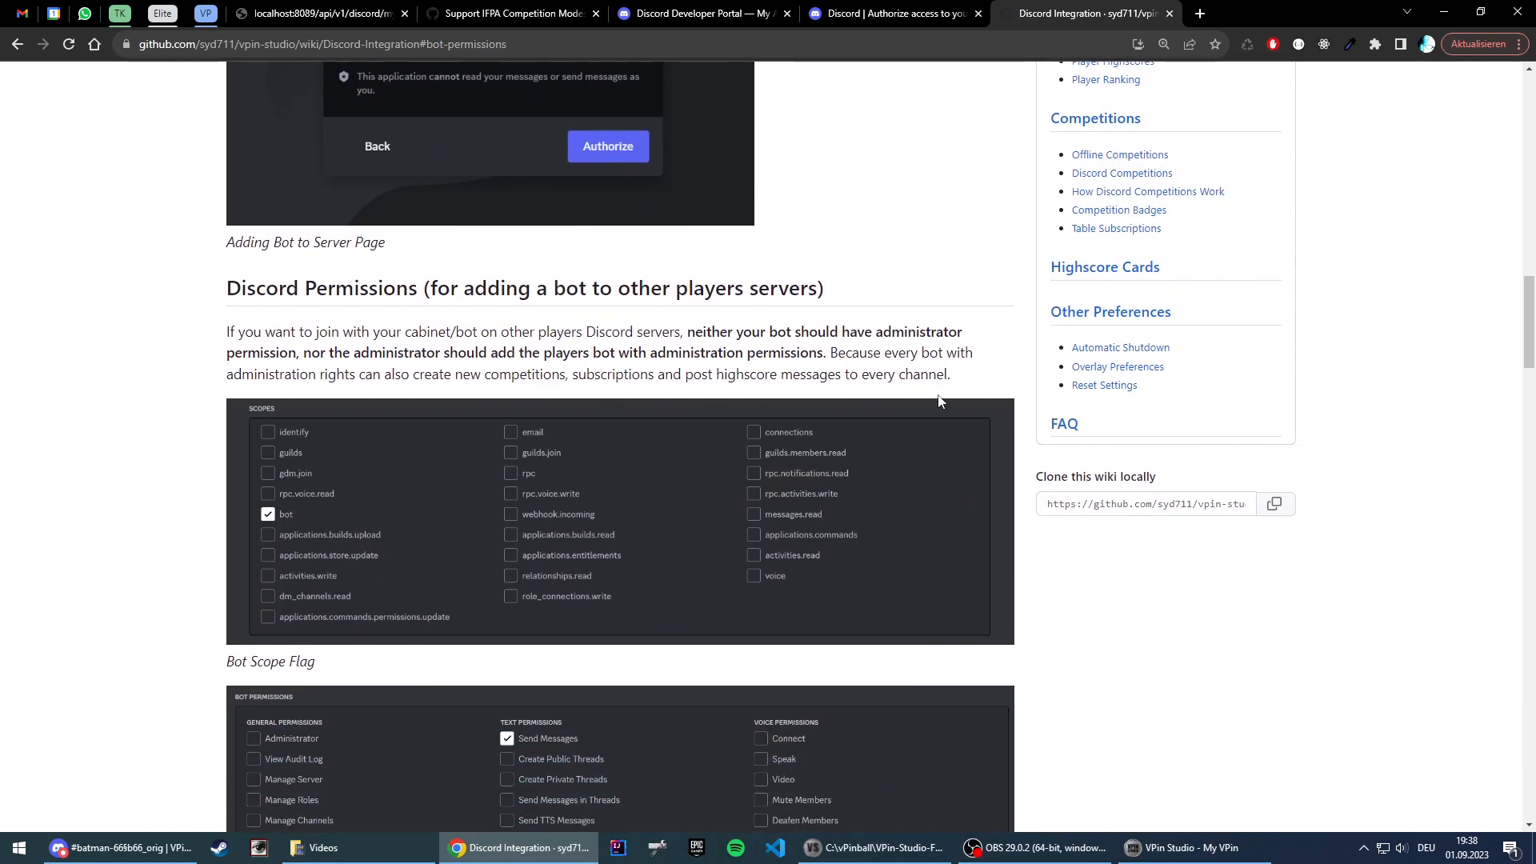
scroll(928, 396, "down", 9)
scroll(894, 389, "up", 2)
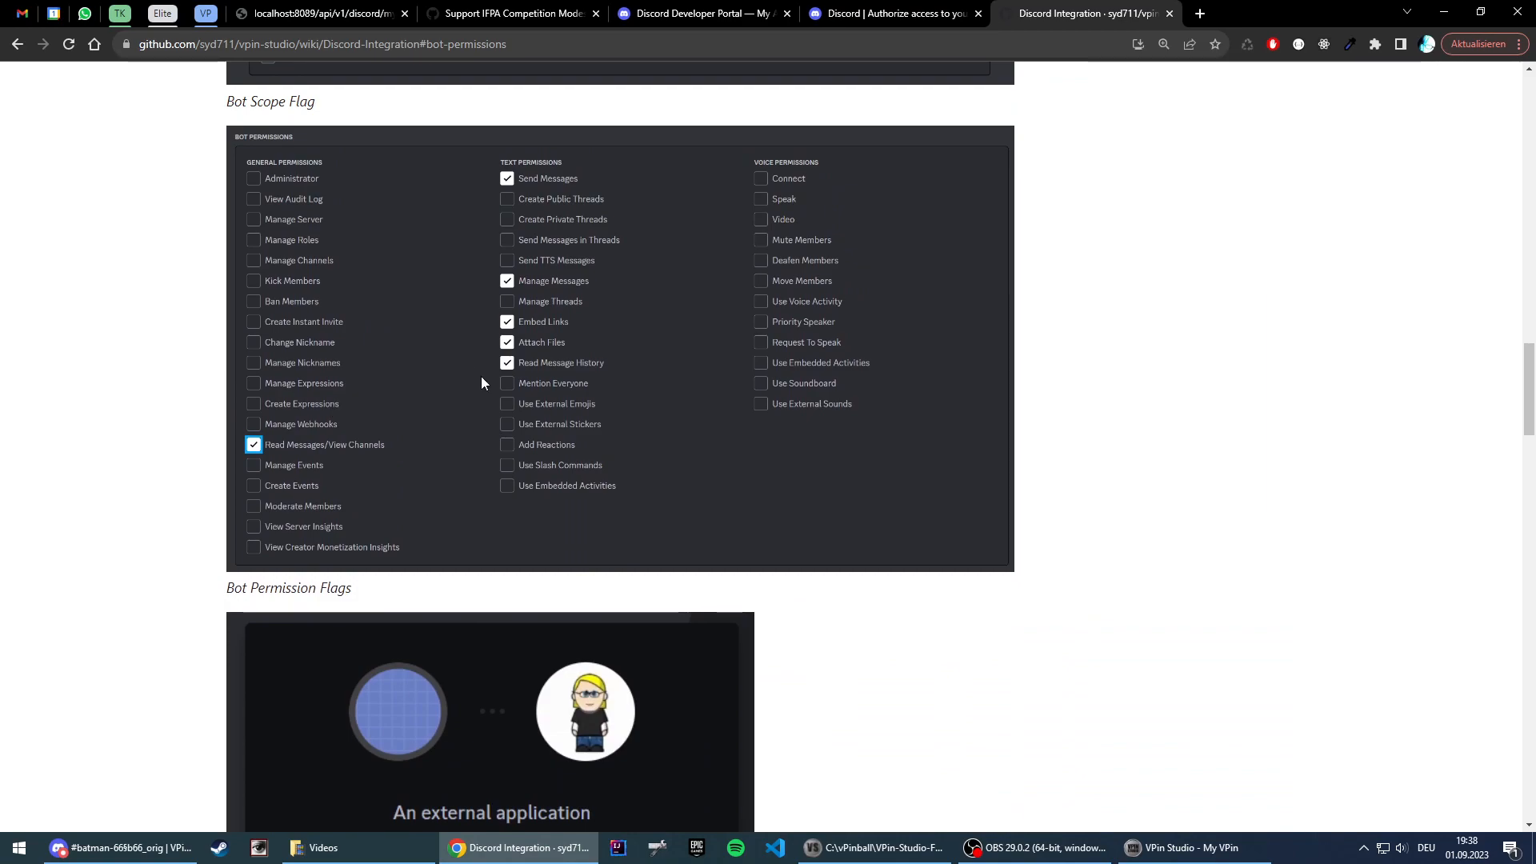
Step: Grant the bot Read Messages/View Channels, Send Messages, Manage Messages, Embed Links, Attach Files and Read Message History in the URL Generator
left_click(886, 12)
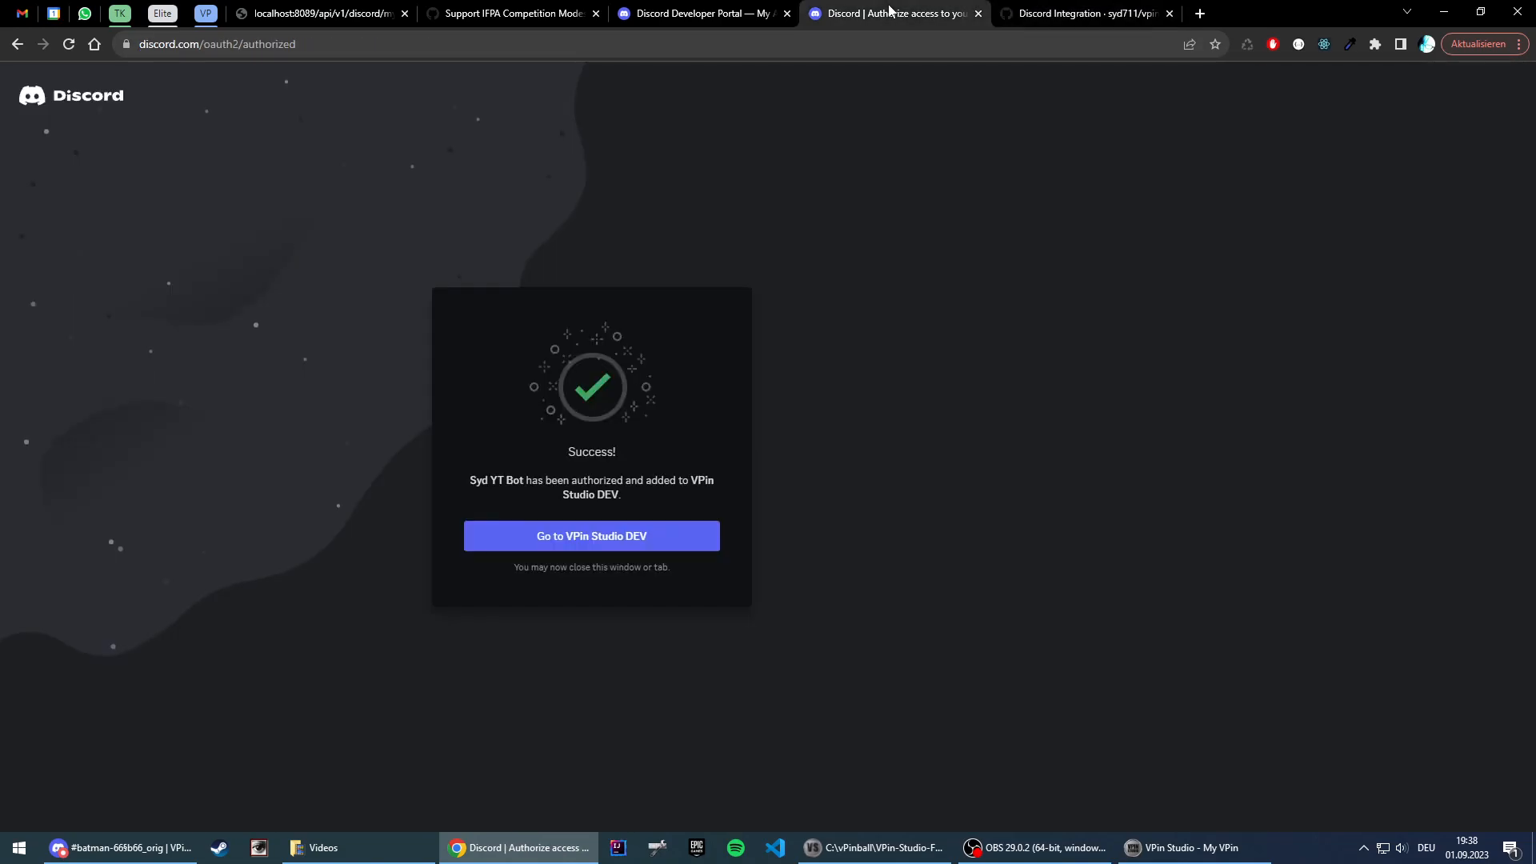
left_click(752, 8)
left_click(383, 578)
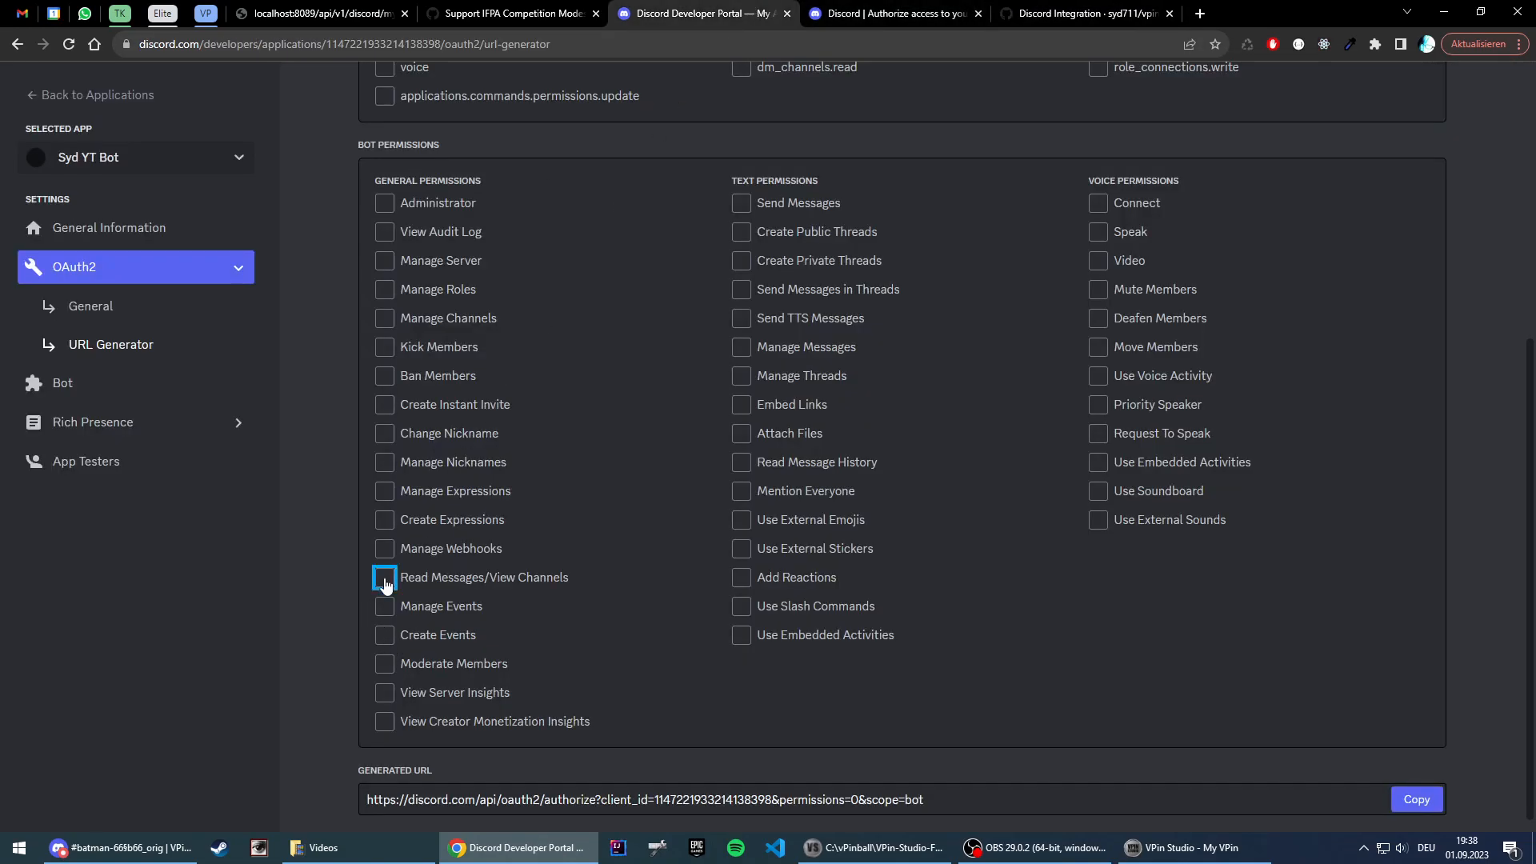
left_click(741, 205)
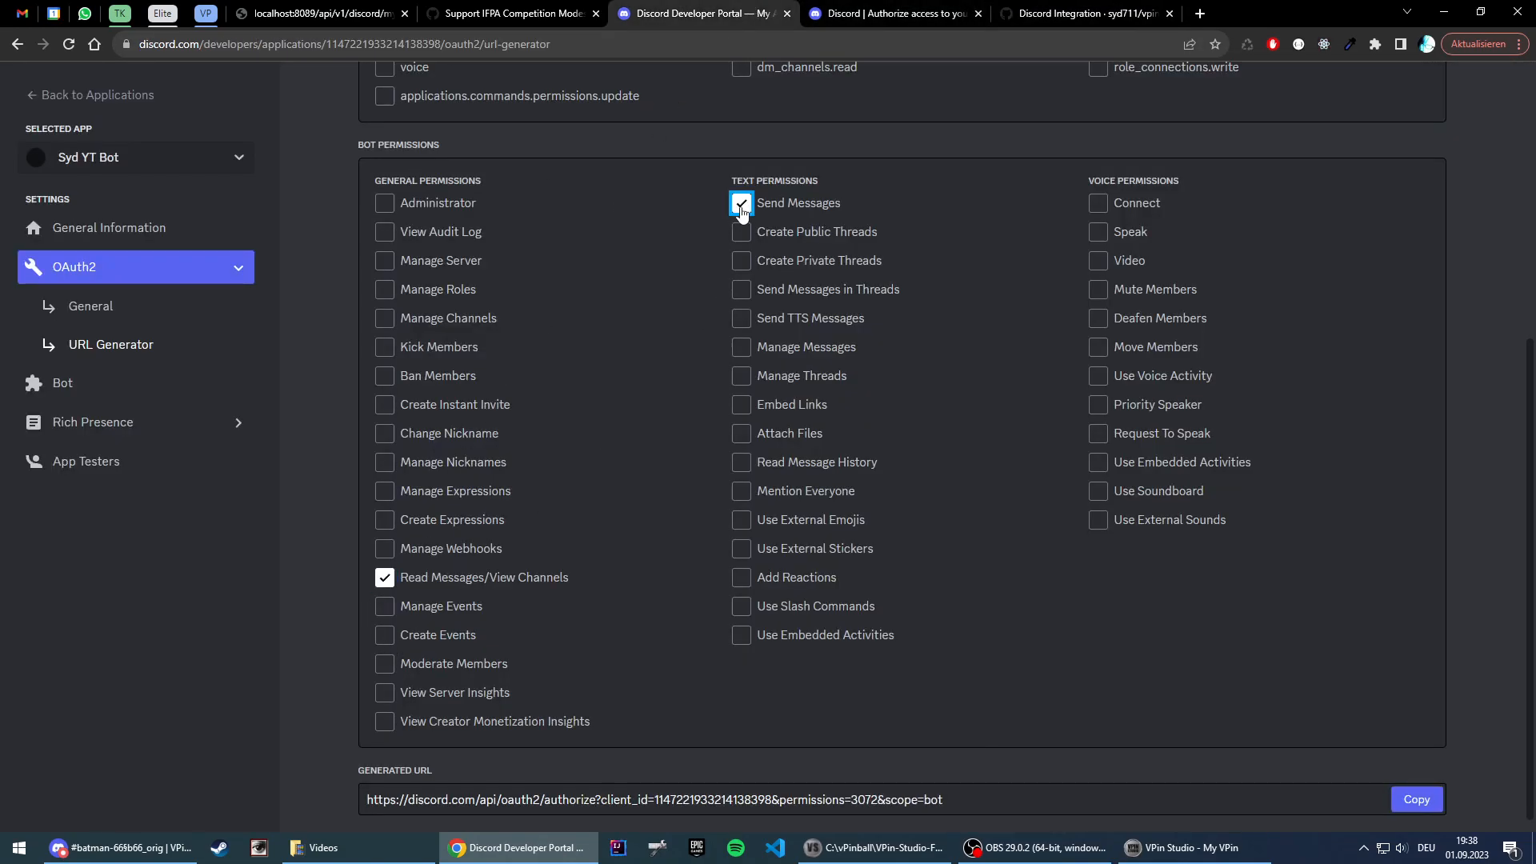
left_click(741, 349)
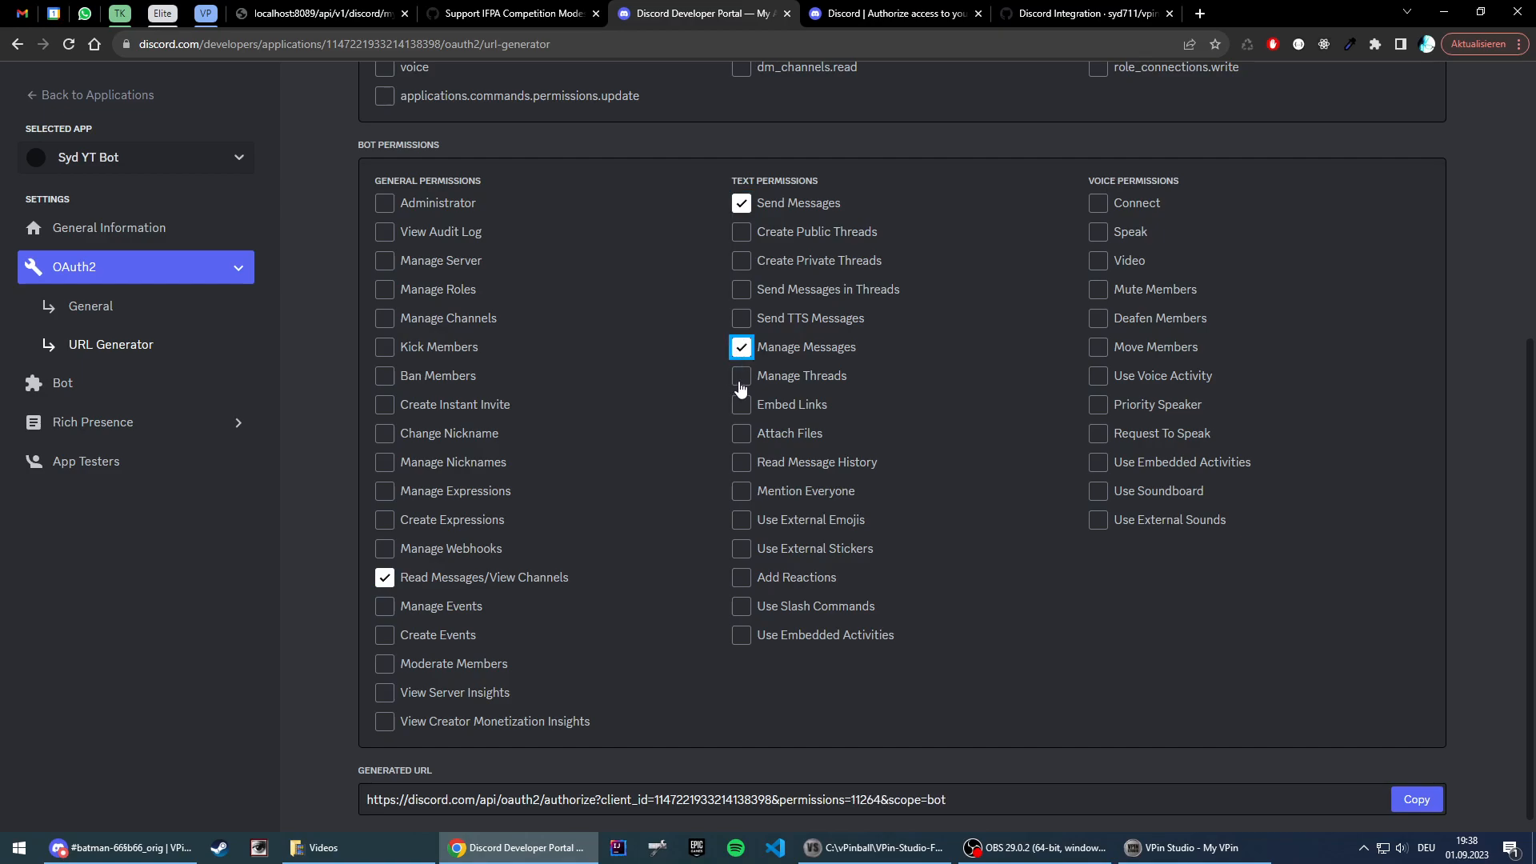
left_click(742, 406)
left_click(741, 434)
left_click(741, 463)
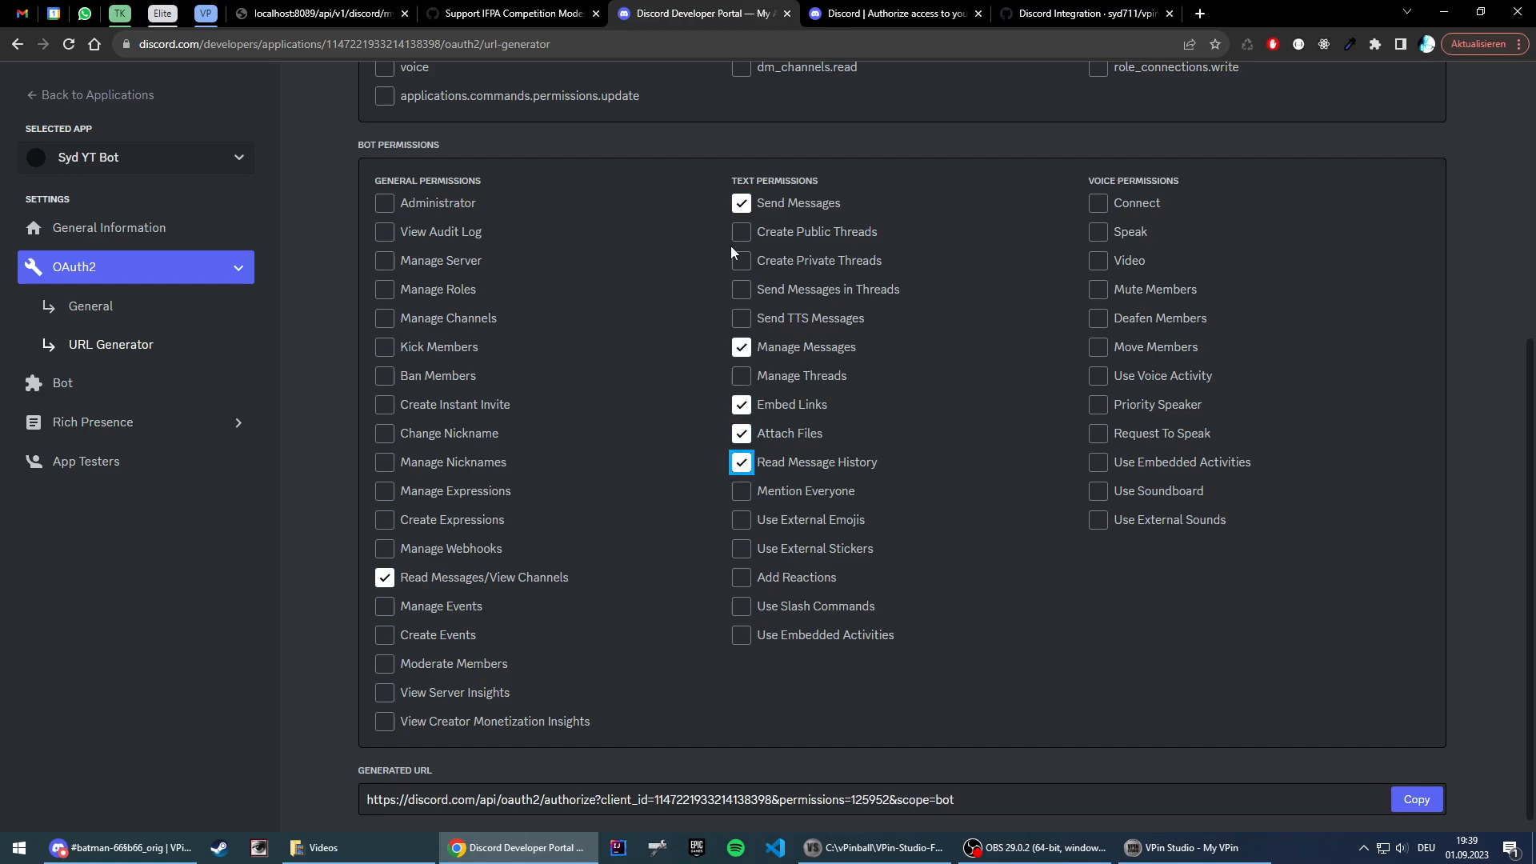
left_click(888, 430)
left_click(792, 436)
scroll(1392, 616, "down", 1)
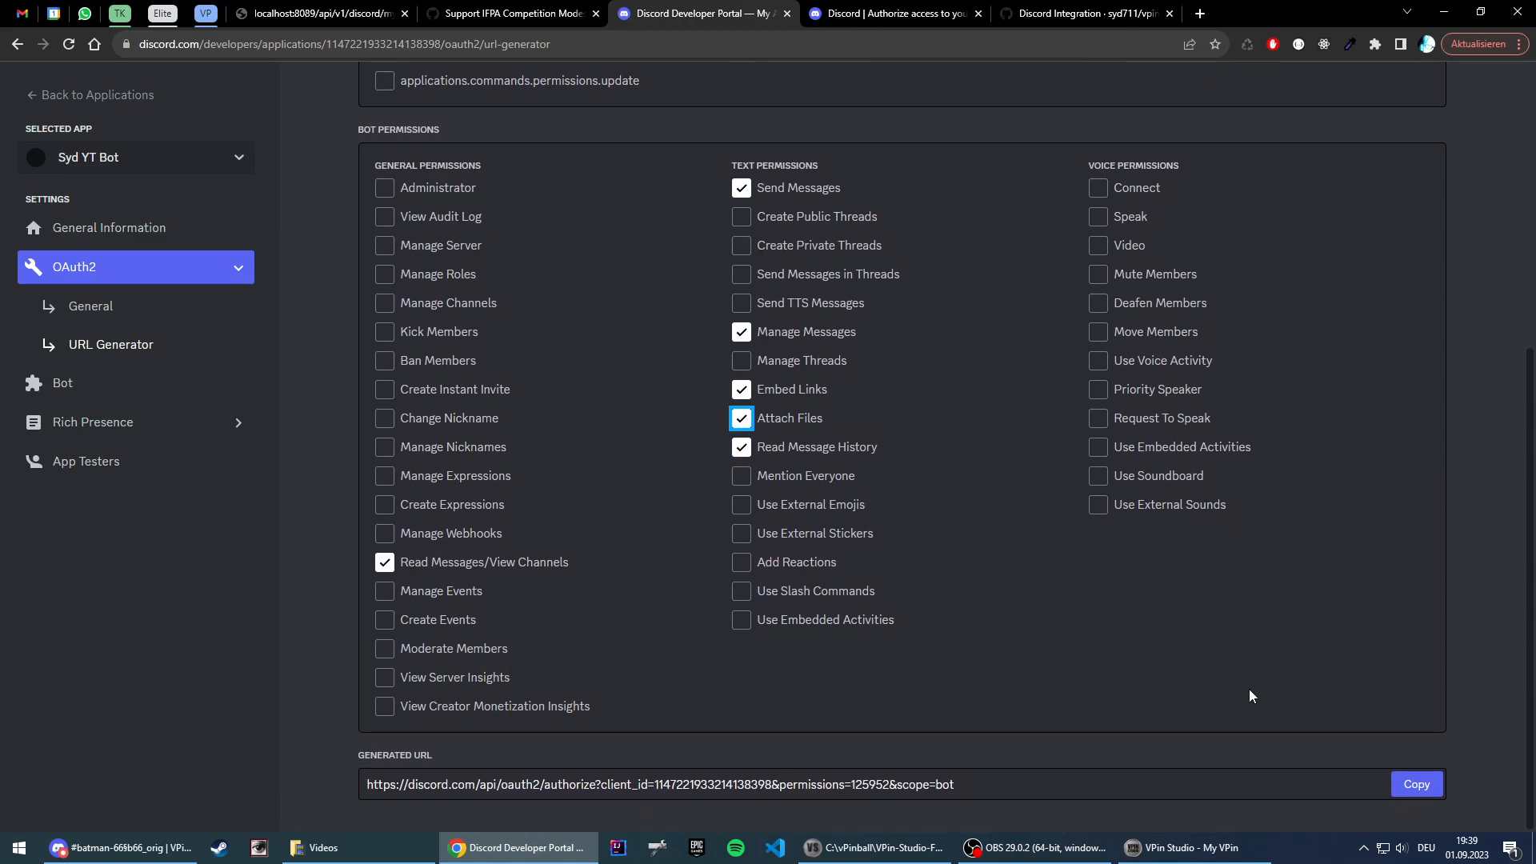
Step: Copy the generated bot invite URL and load it in the existing Discord authorization tab
left_click(1423, 789)
left_click(1422, 790)
left_click(864, 44)
key("ctrl+v")
key("Return")
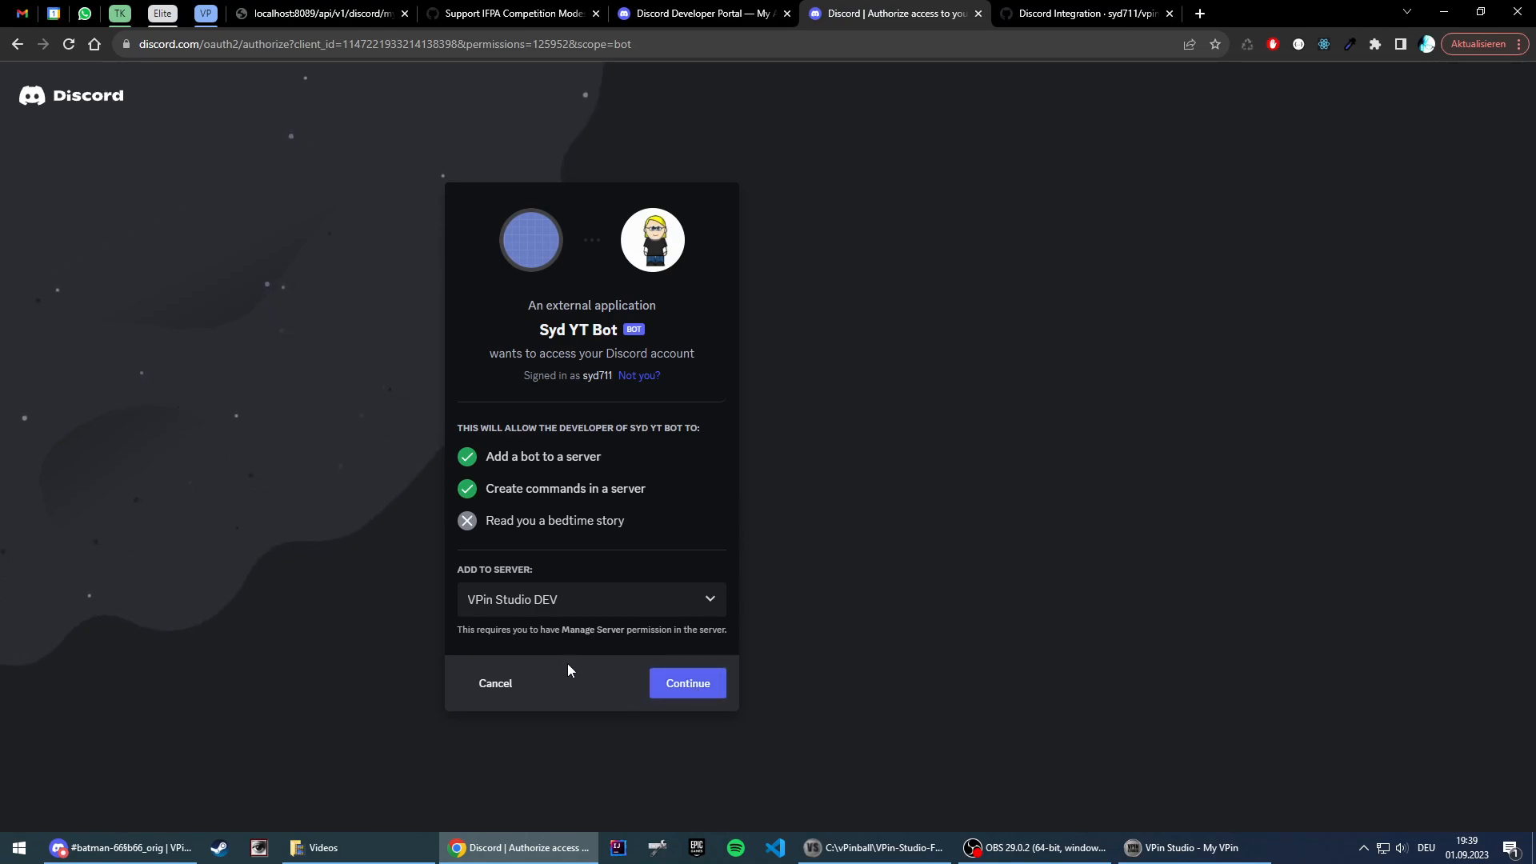
Step: Switch to VPin Studio's table subscriptions and review the Add Subscription and Join Subscription dialogs, cancelling each one
left_click(1152, 848)
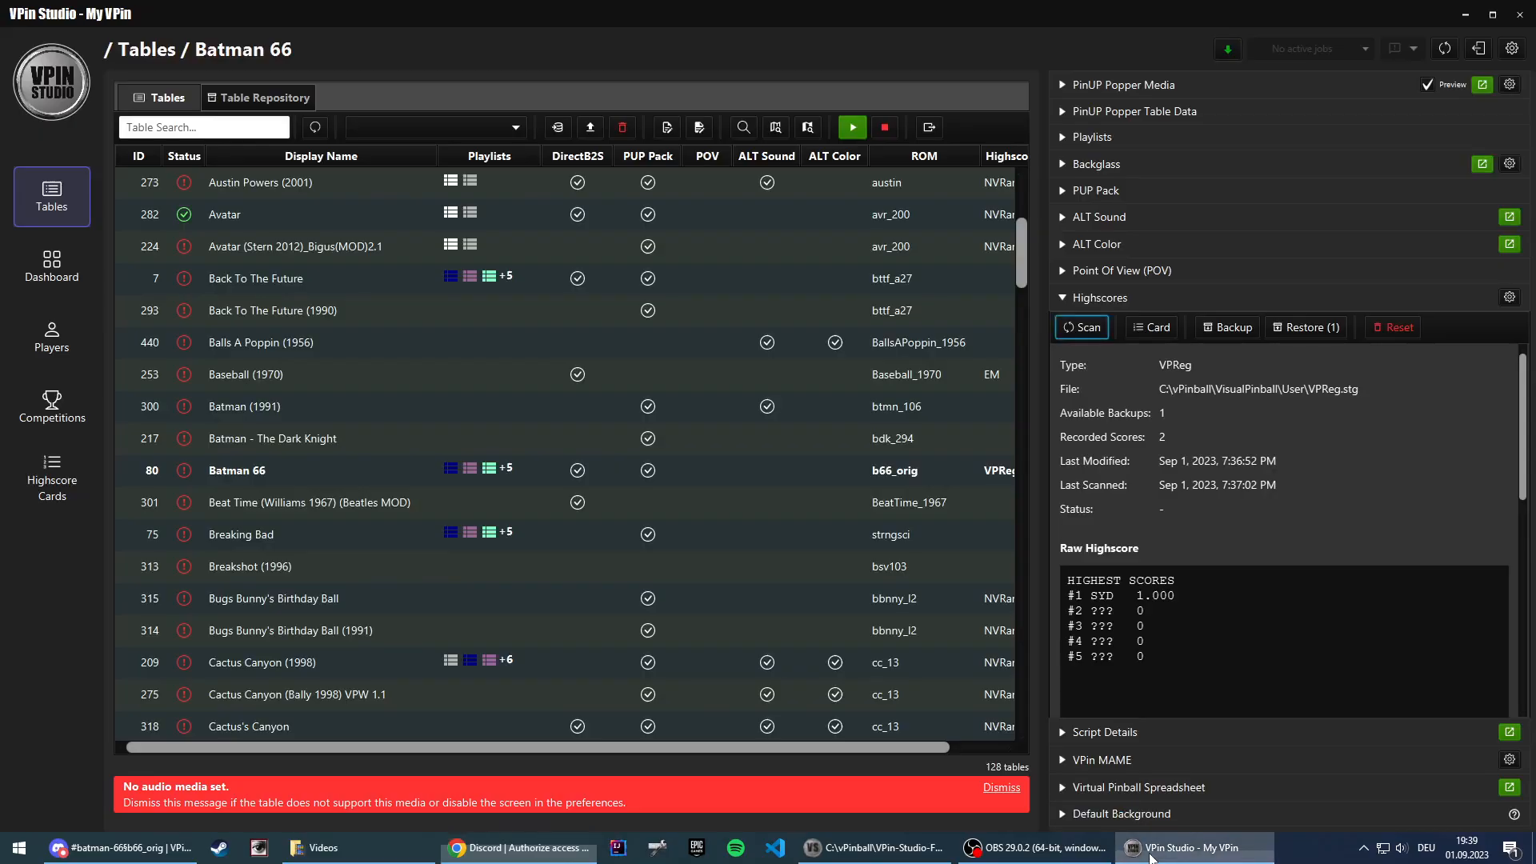
left_click(50, 412)
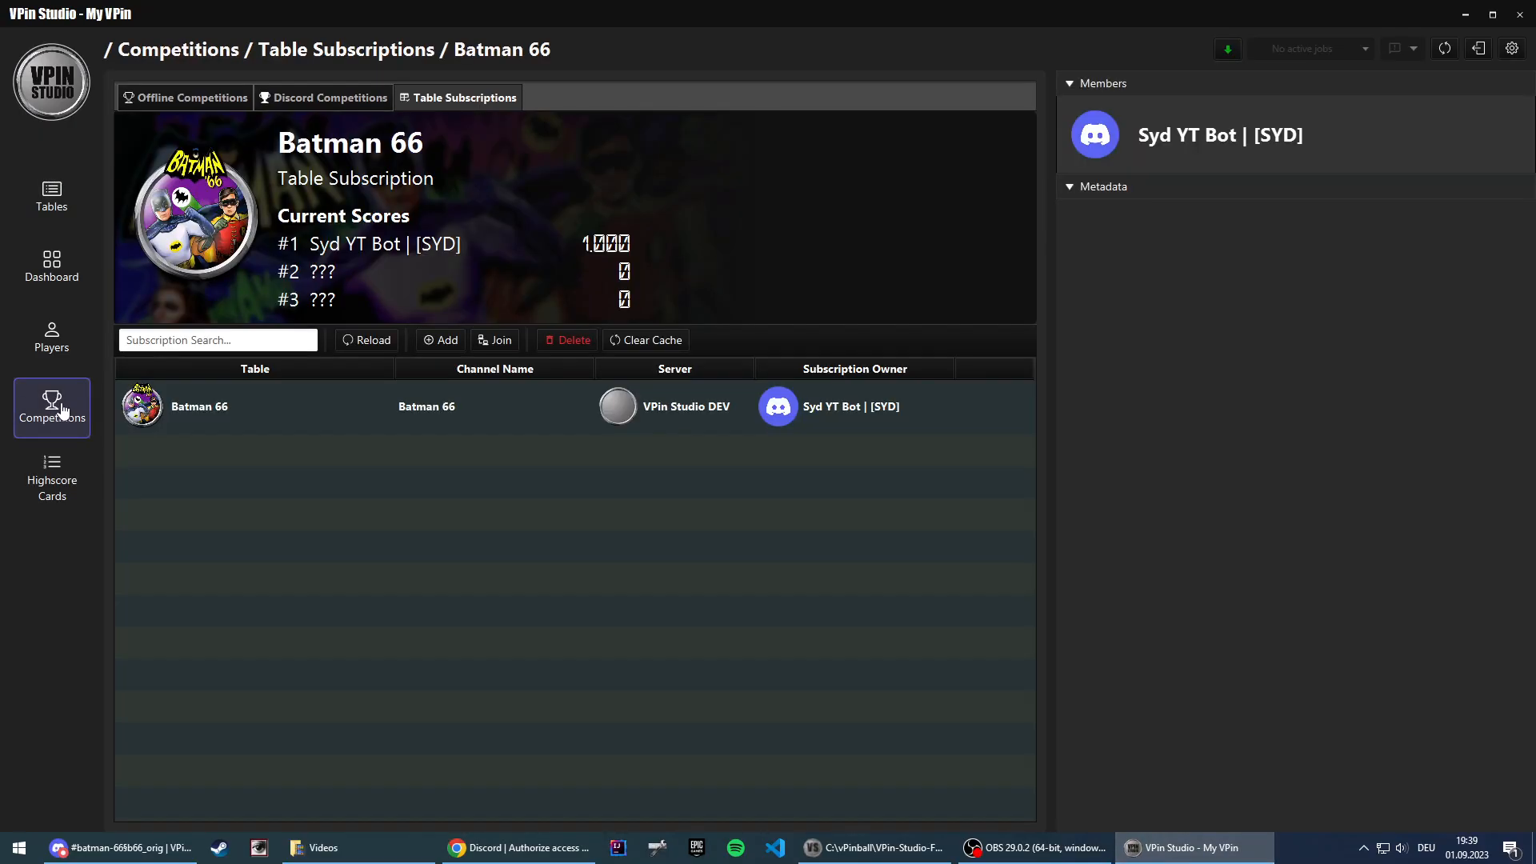
left_click(431, 340)
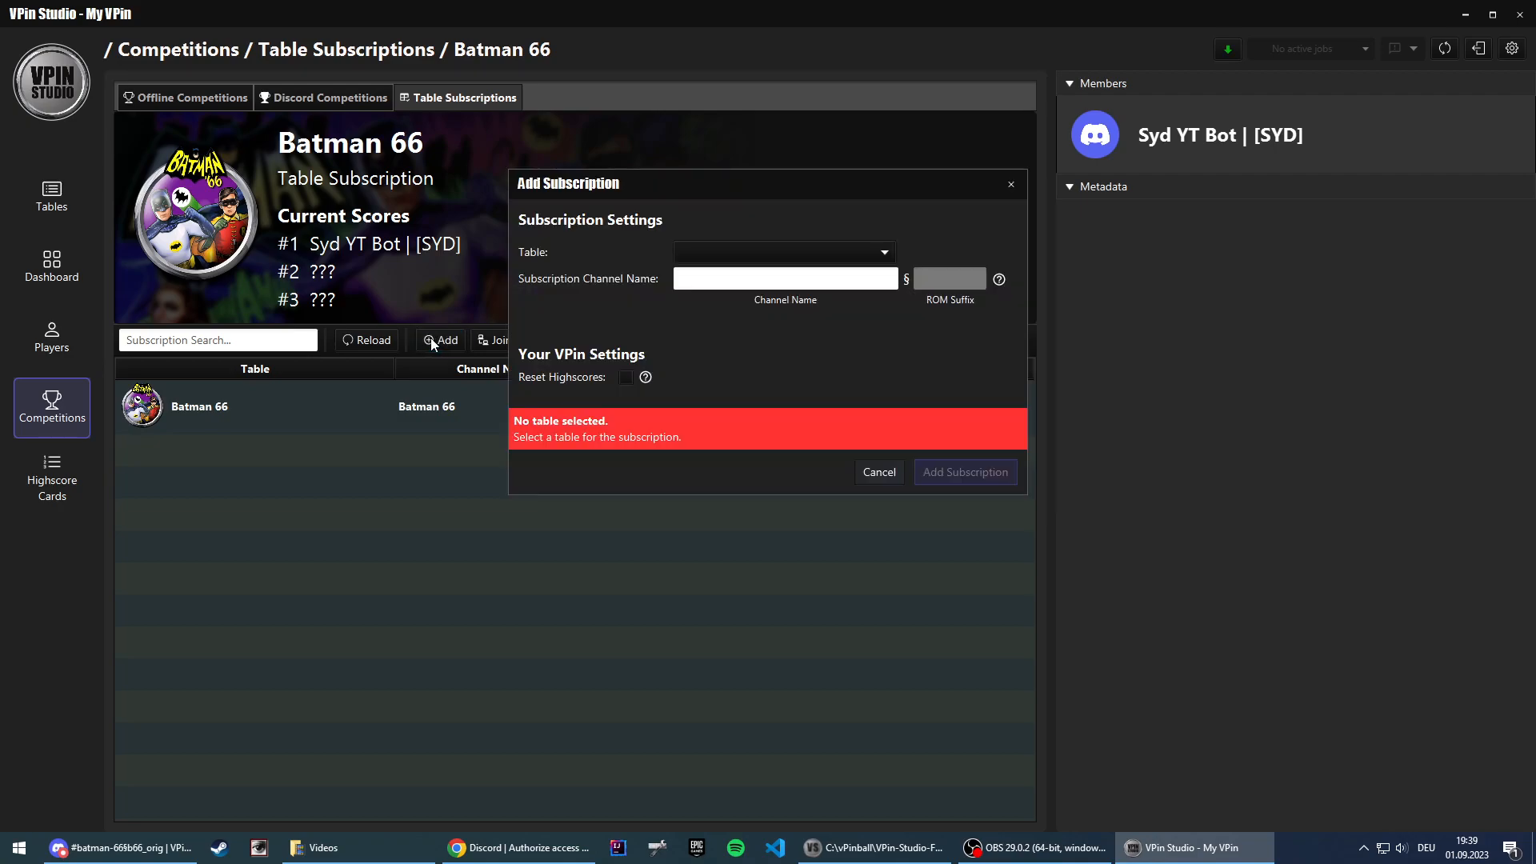
left_click(708, 252)
left_click(717, 235)
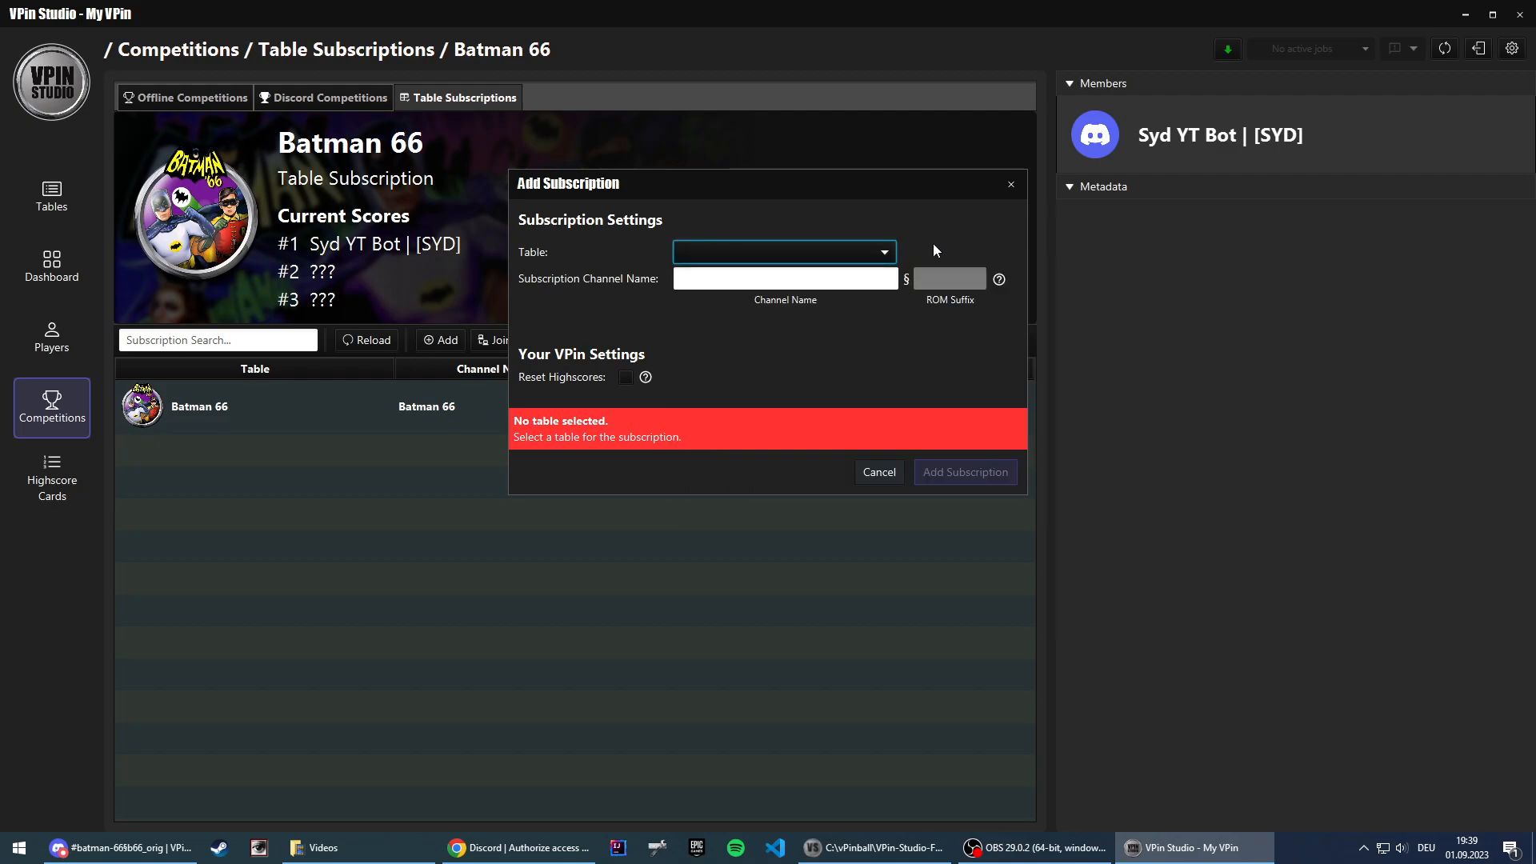
left_click(875, 471)
left_click(500, 344)
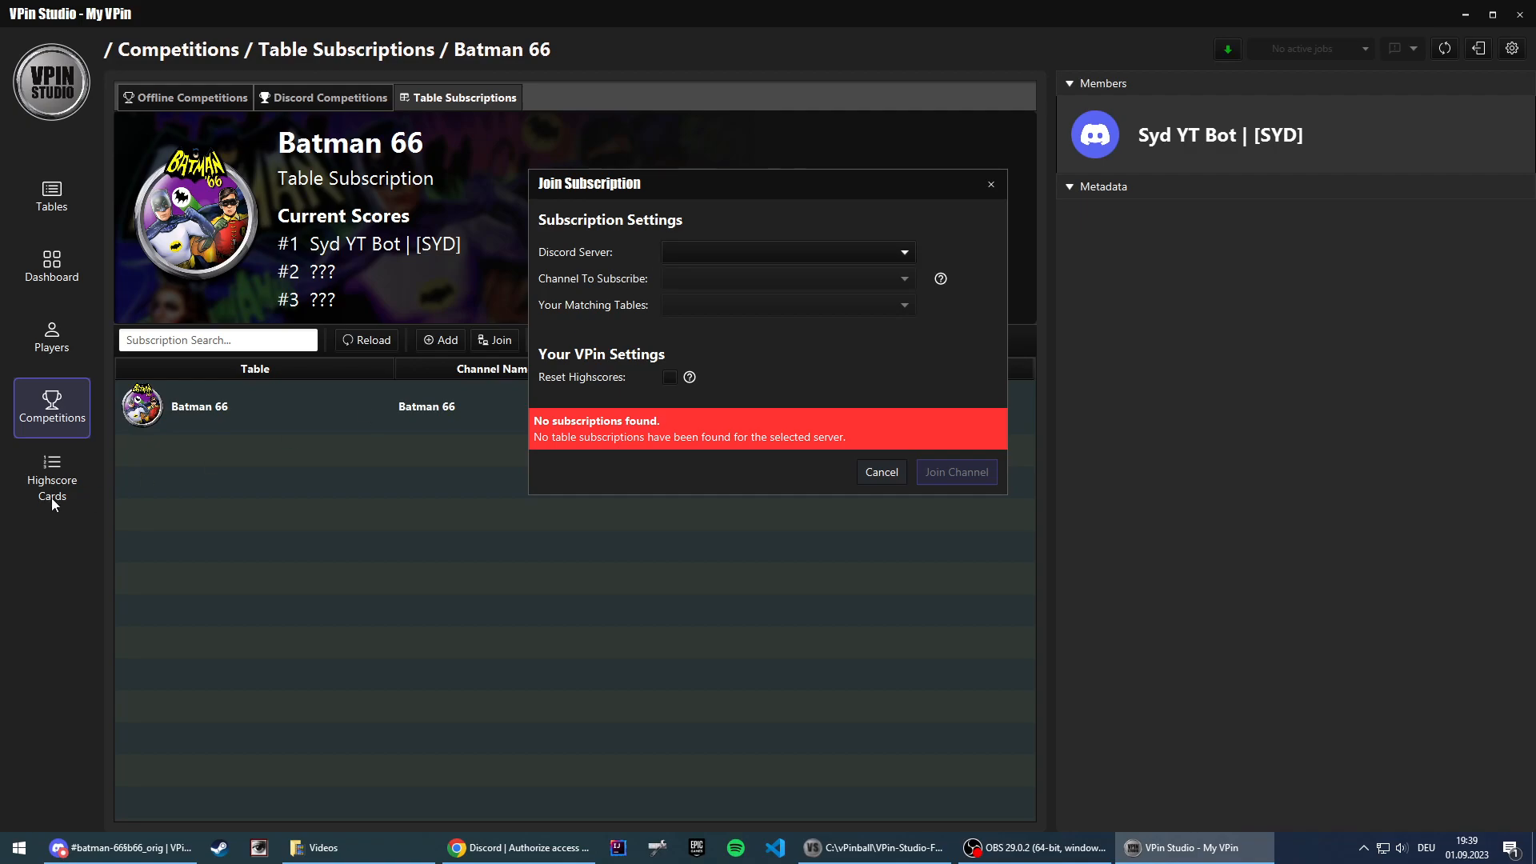
left_click(882, 472)
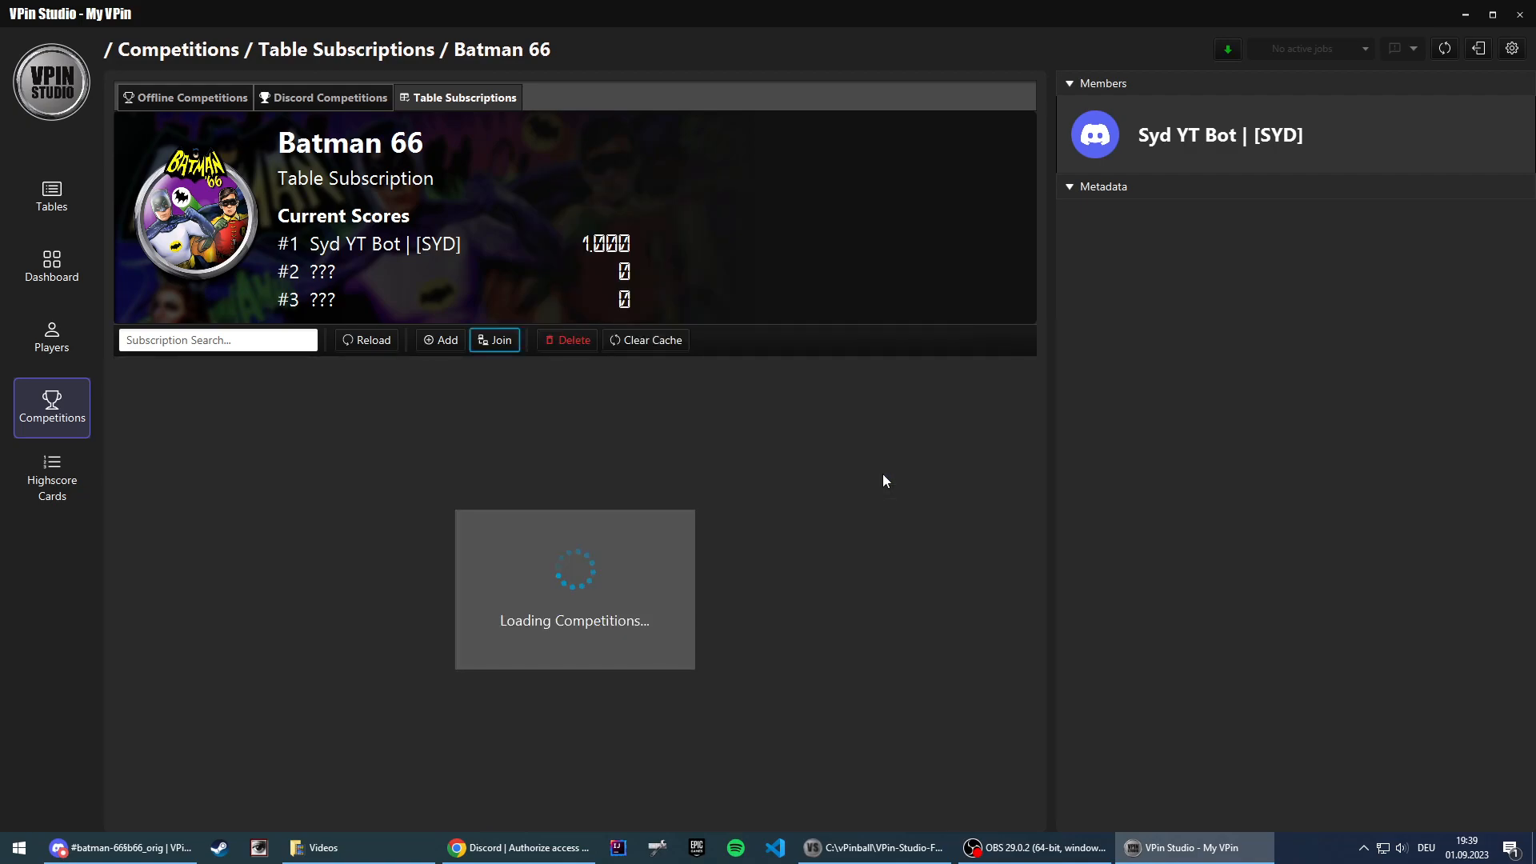